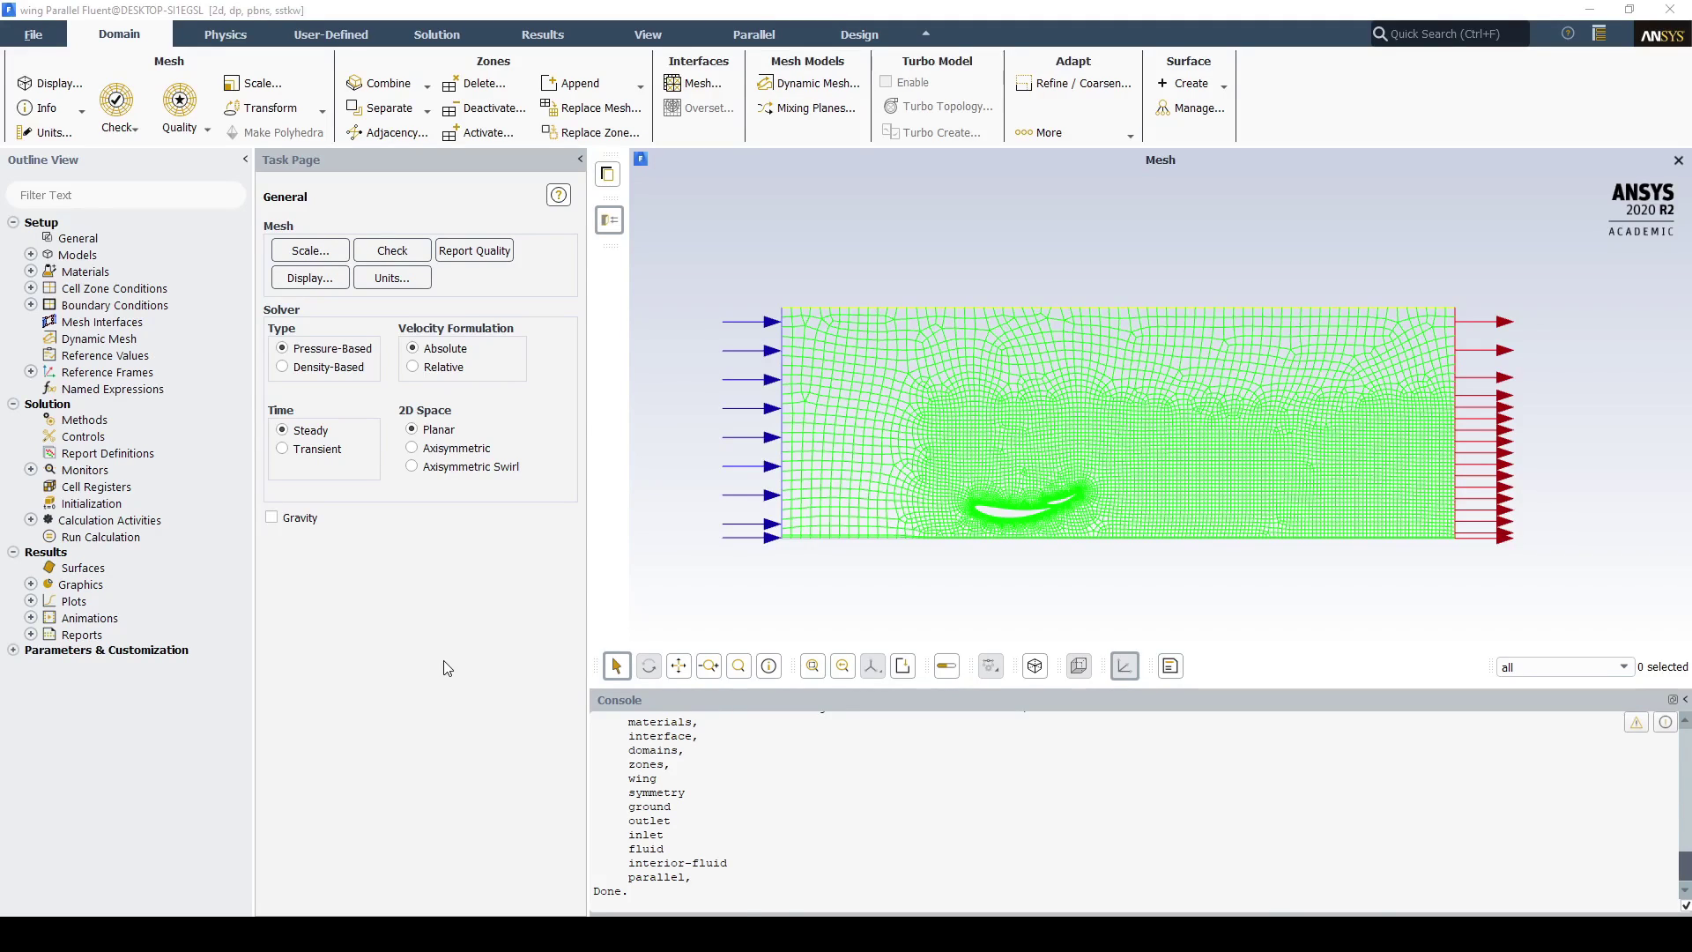
Step: Set the inlet's velocity magnitude to 10 m/s and apply it
click(31, 305)
click(48, 322)
double_click(120, 340)
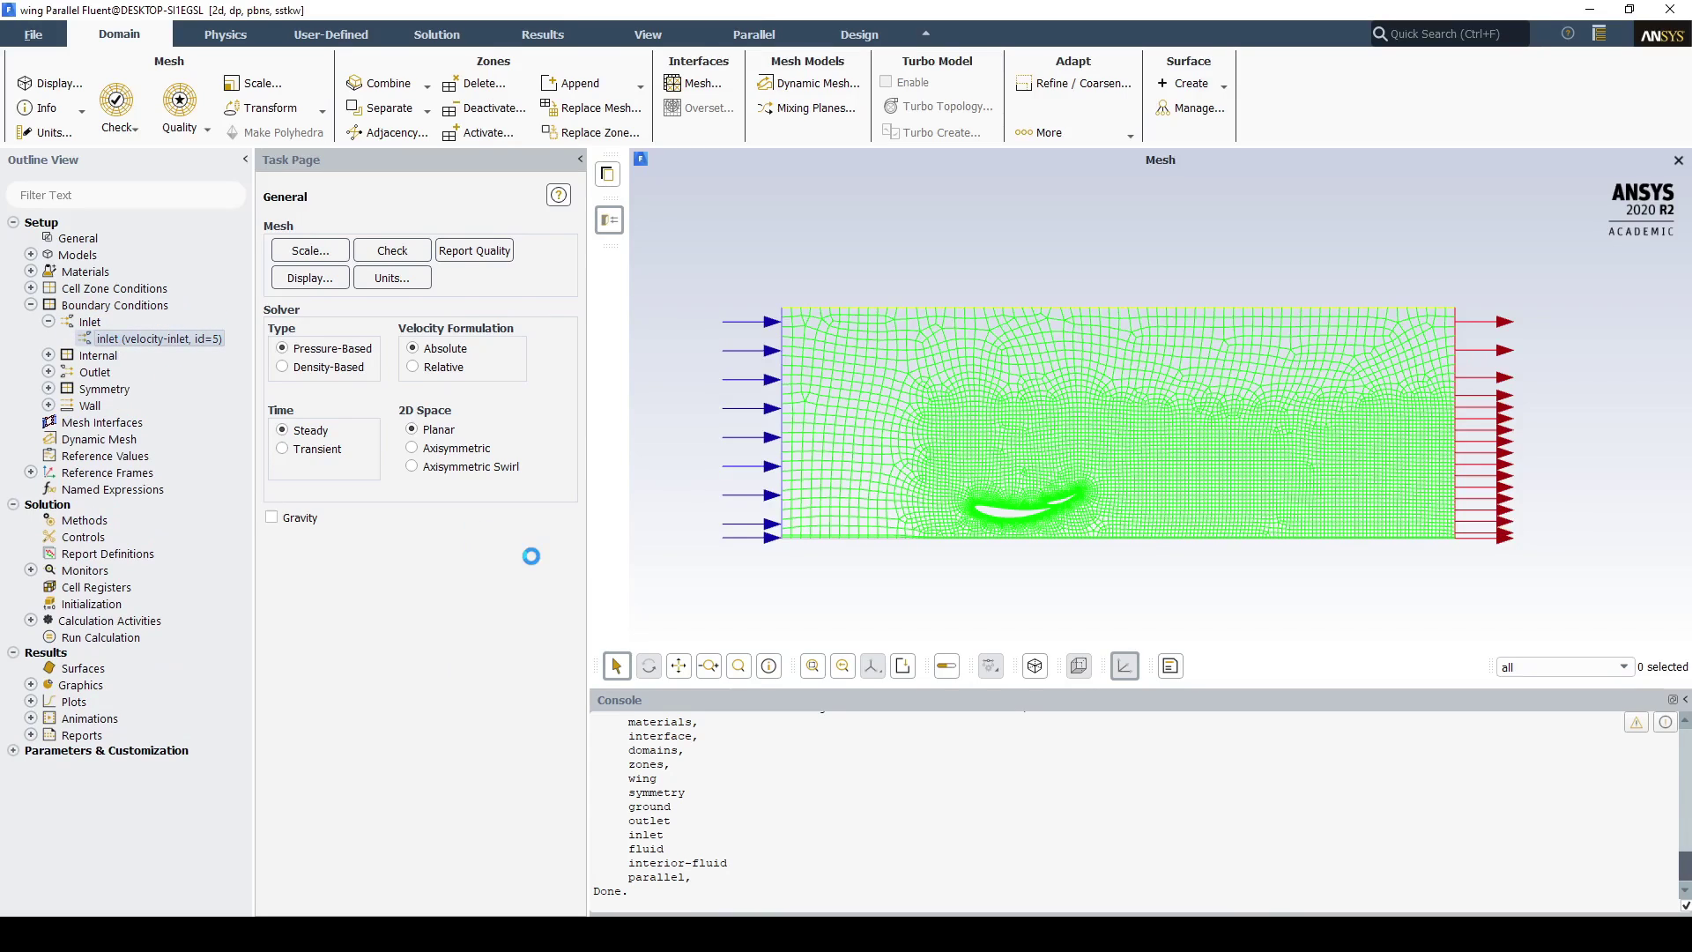
click(517, 582)
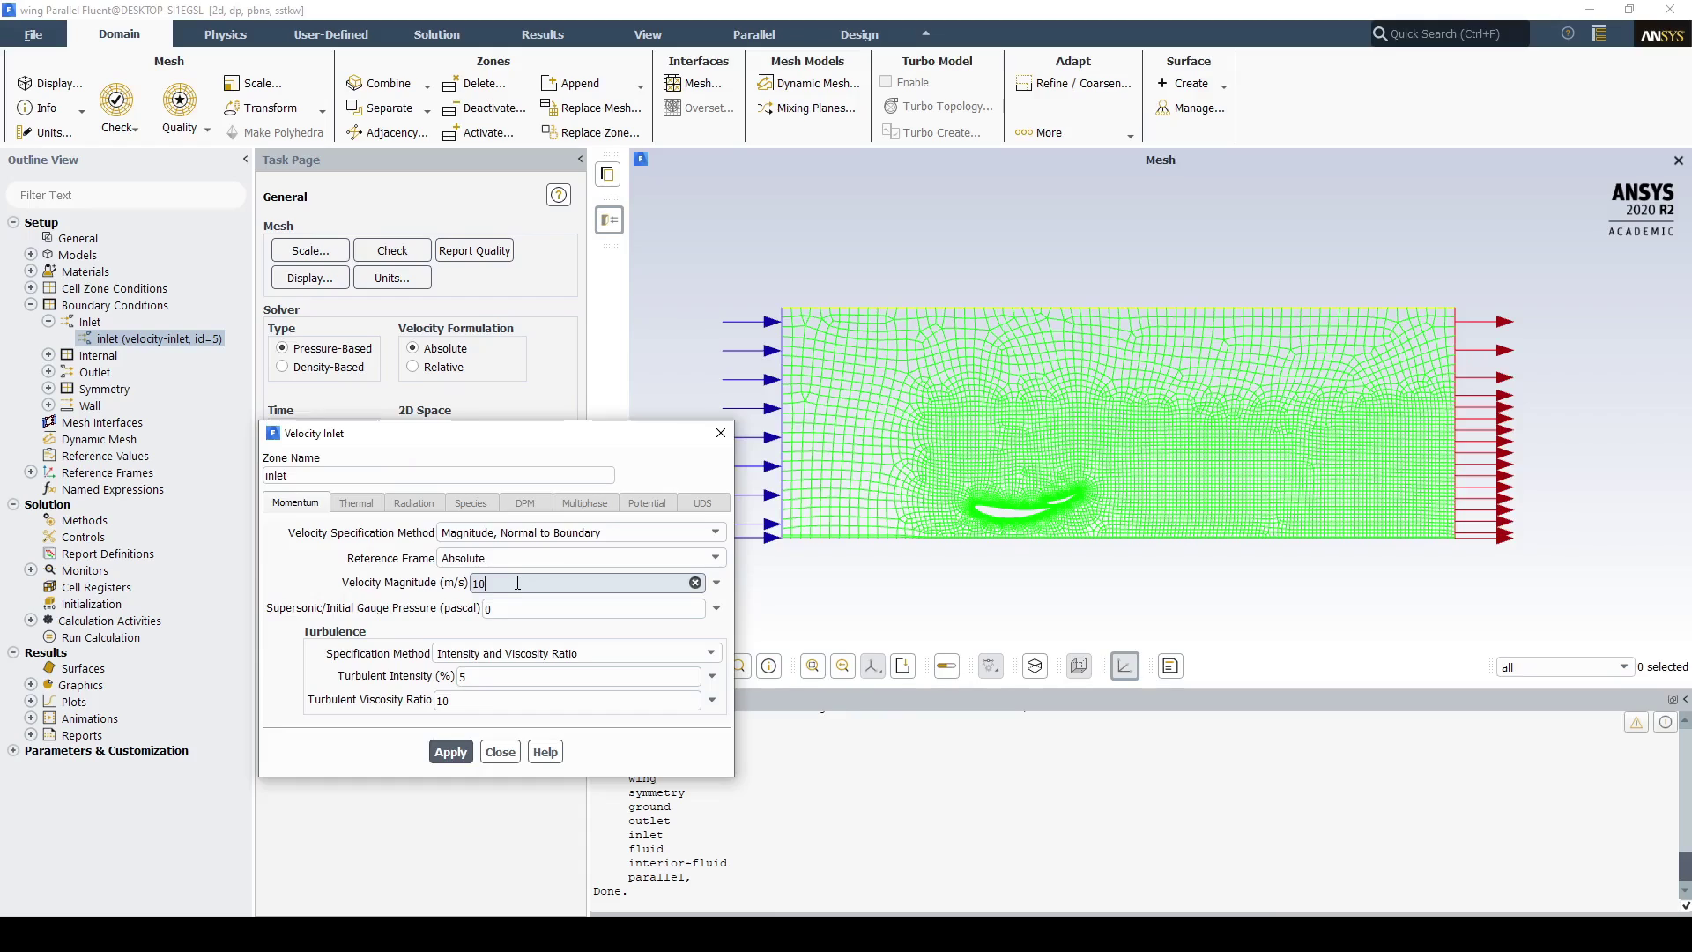
click(449, 754)
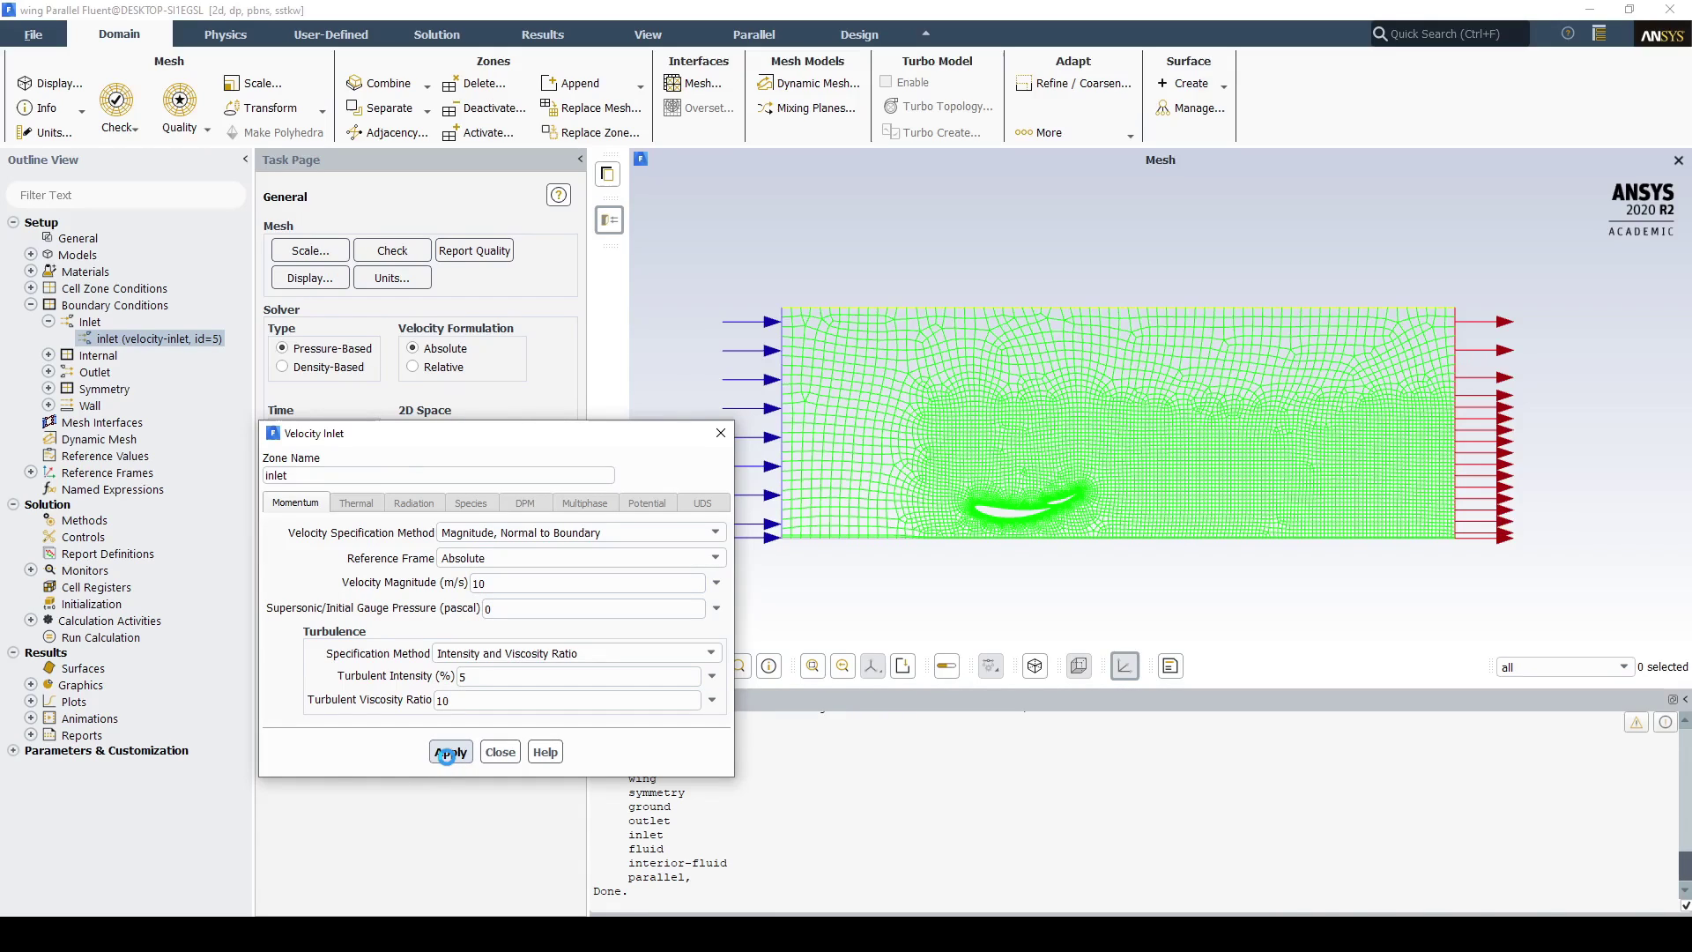
click(721, 432)
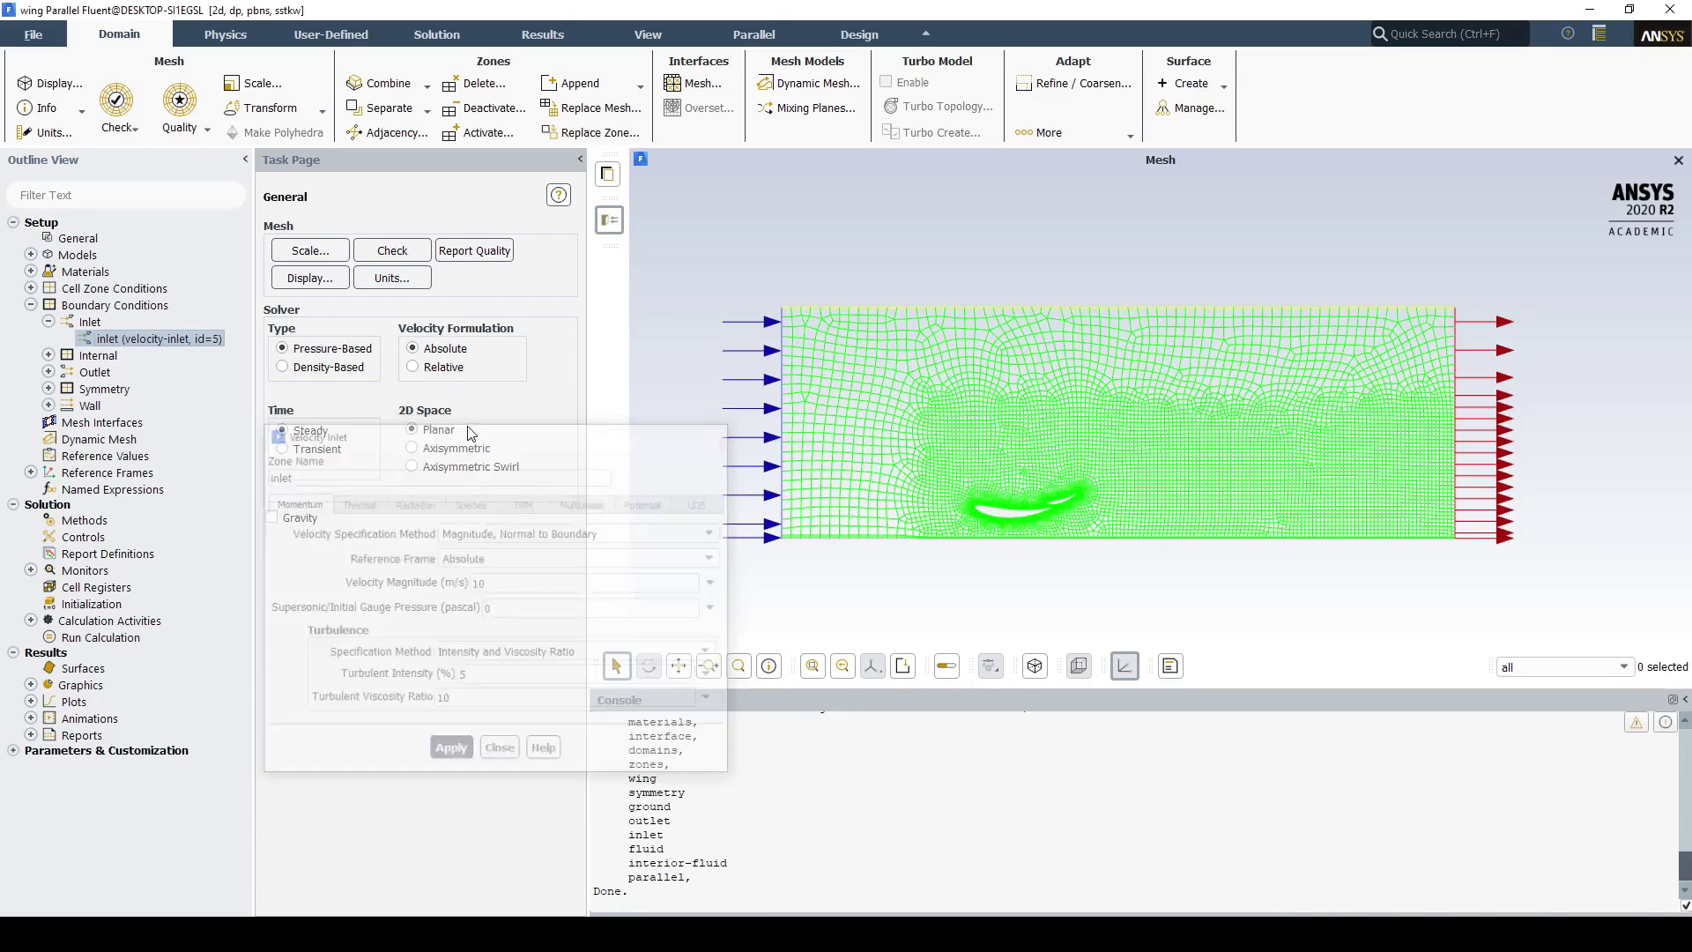
click(49, 406)
double_click(124, 422)
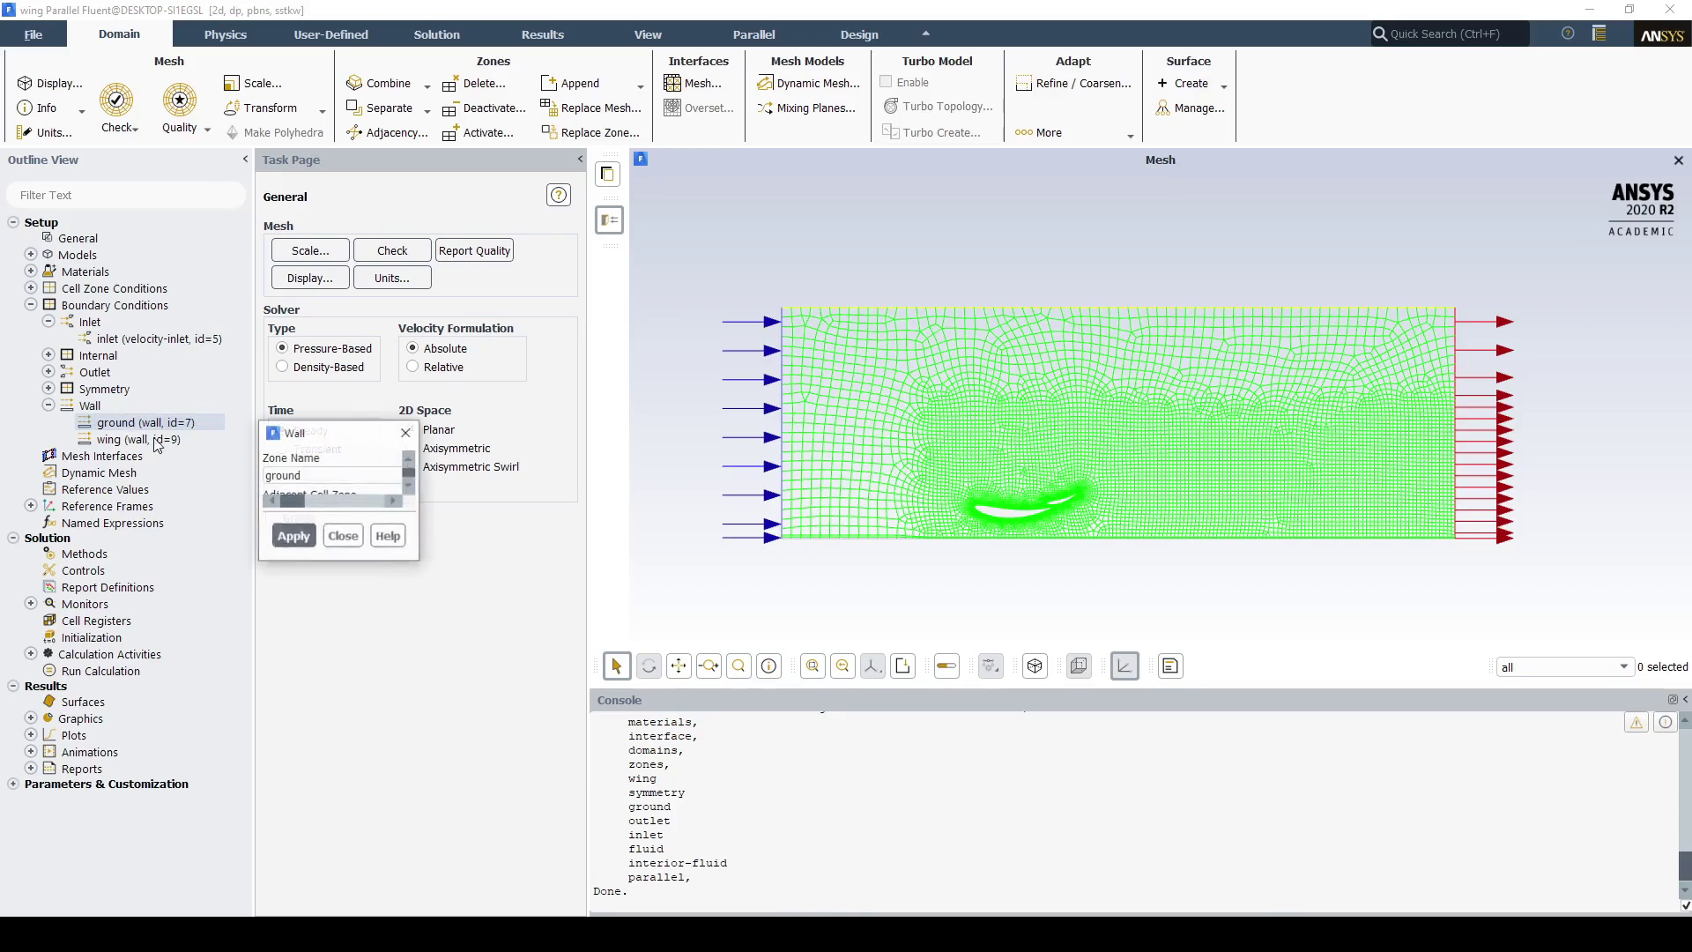
Step: Make the ground a moving wall at 10 m/s along the x direction
click(323, 601)
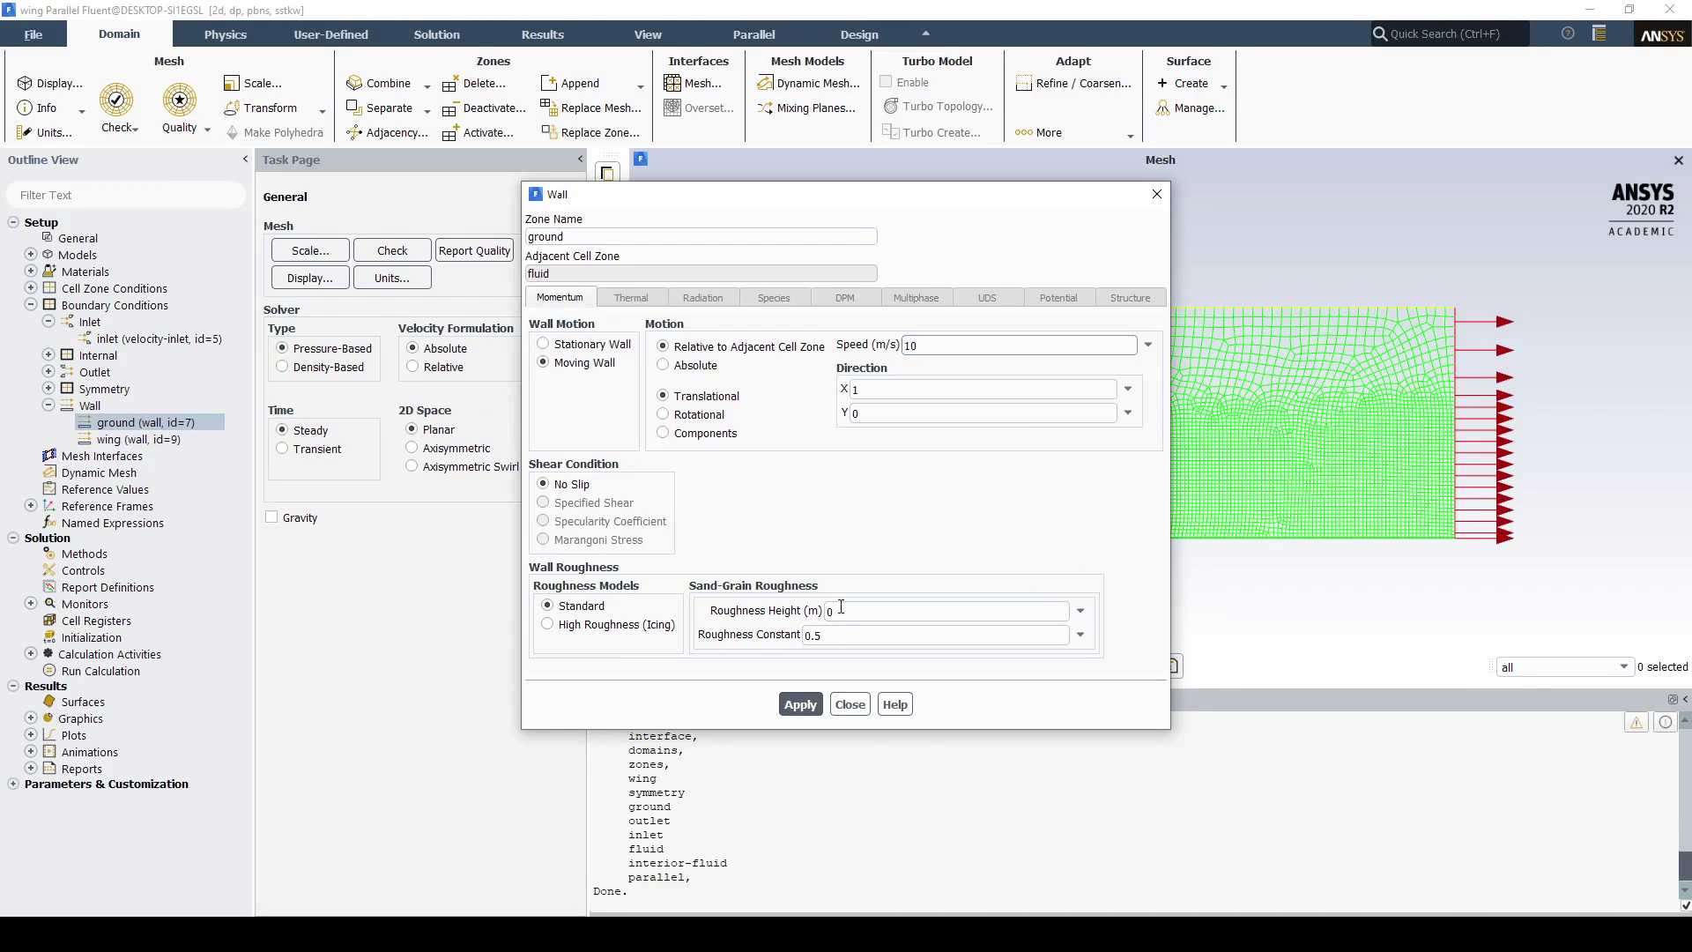
click(799, 704)
click(1157, 194)
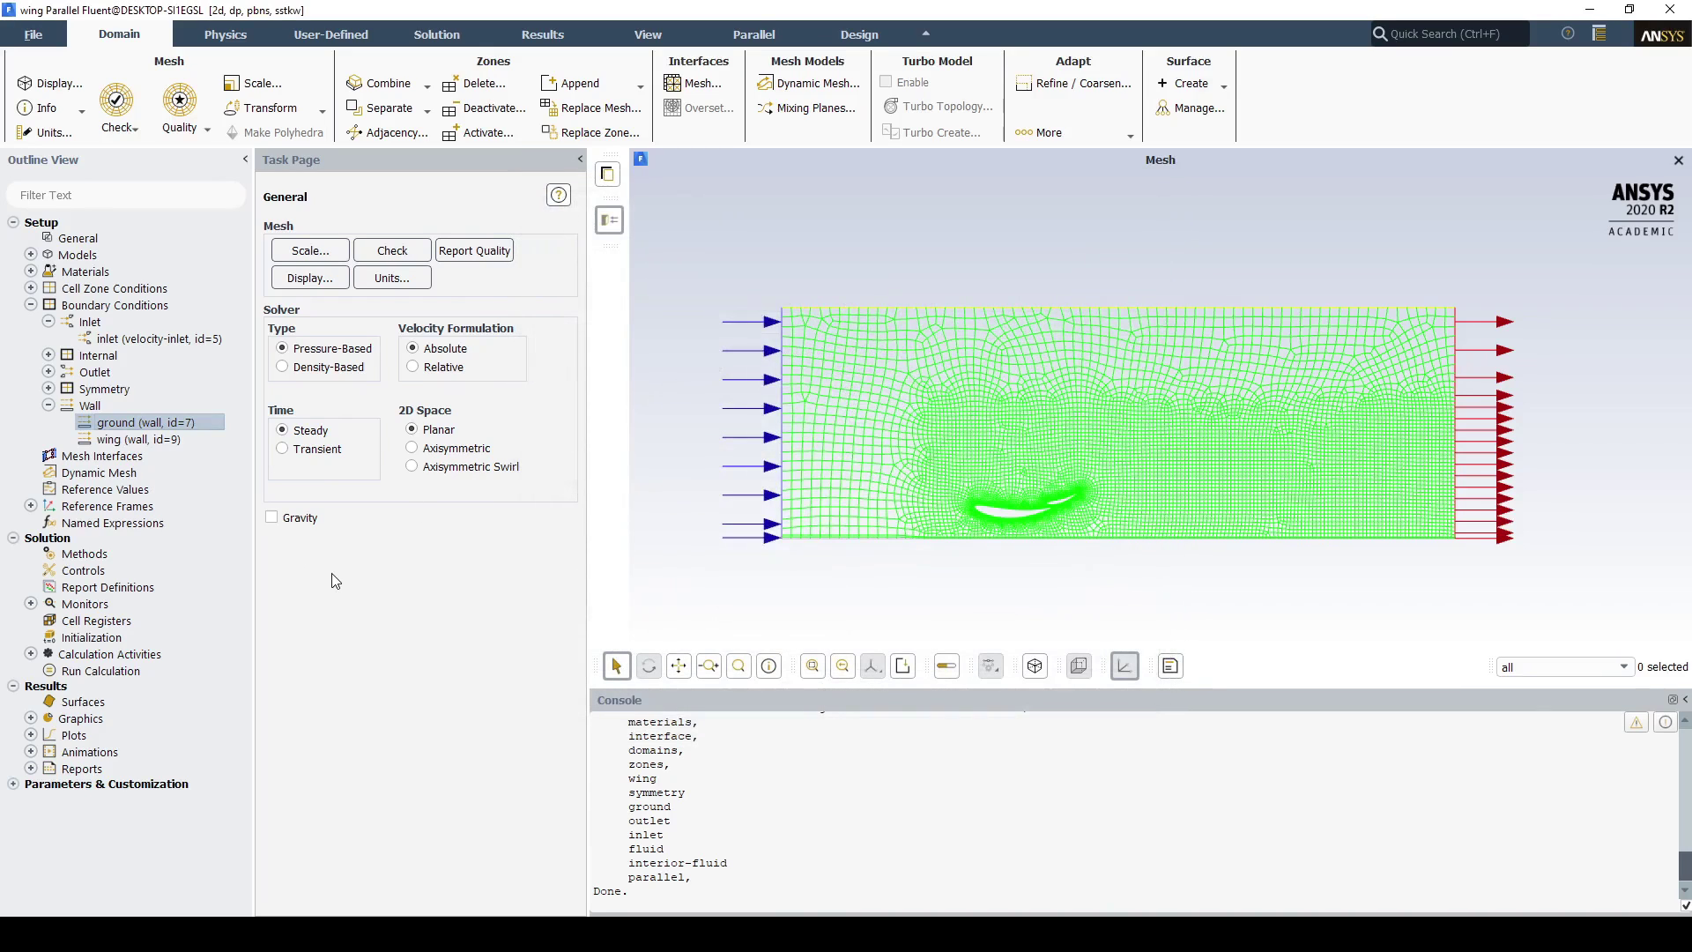
Step: Start a new Lift report definition under Report Definitions
click(148, 588)
right_click(145, 585)
mouse_move(225, 692)
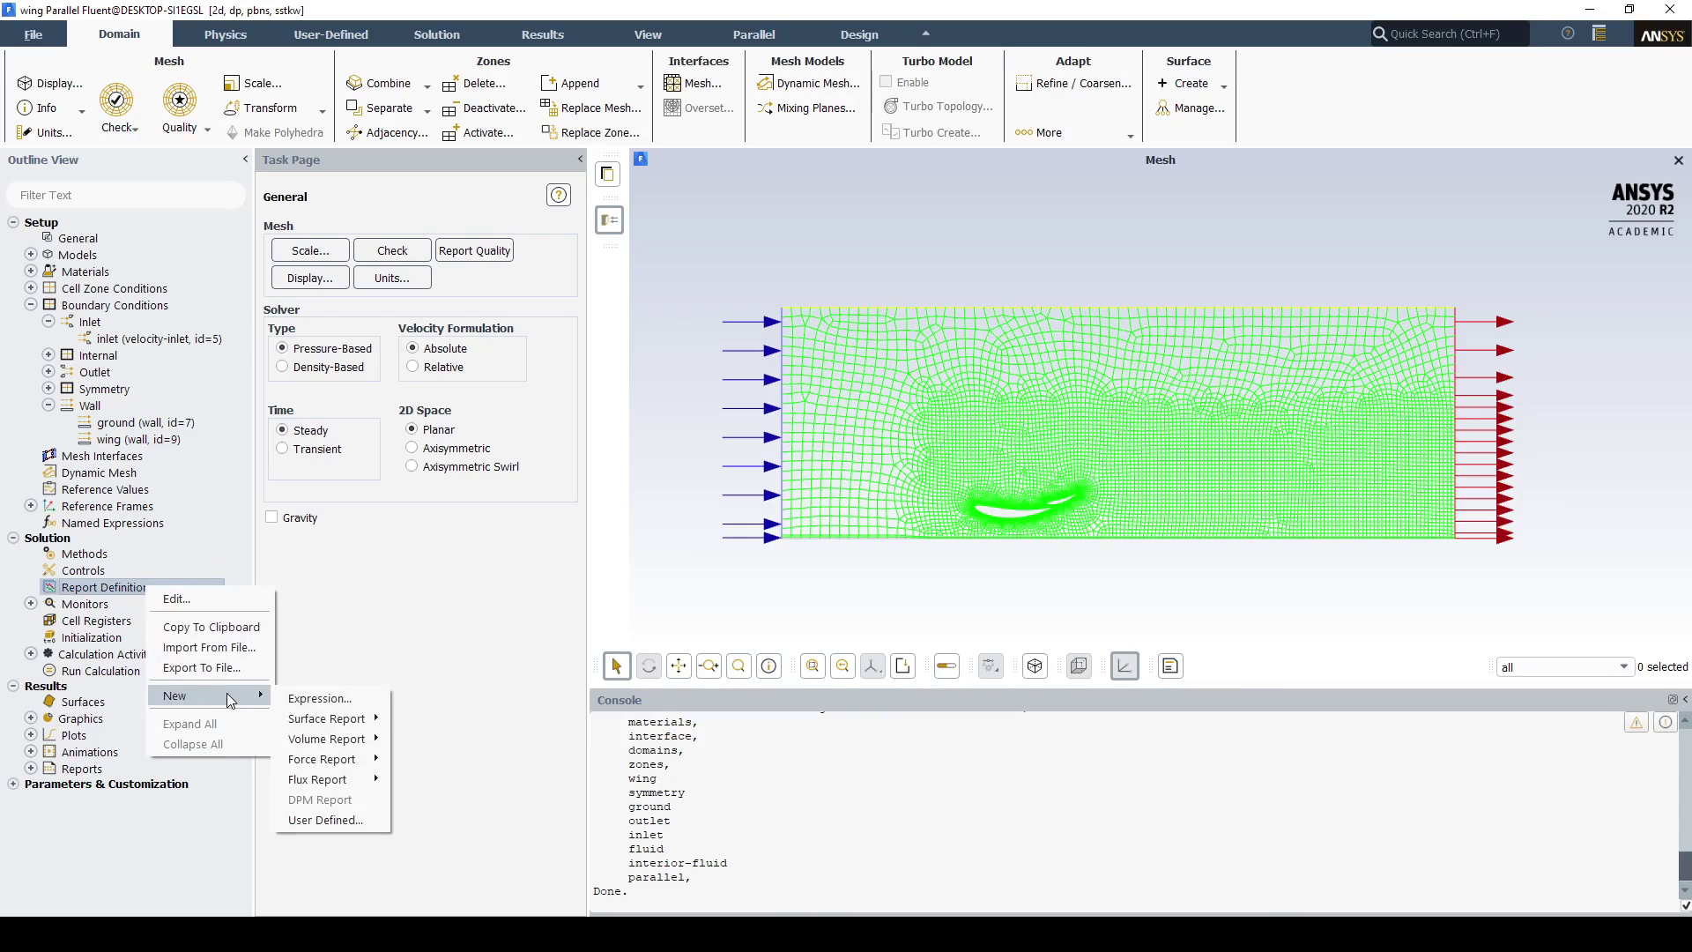
mouse_move(343, 769)
click(417, 781)
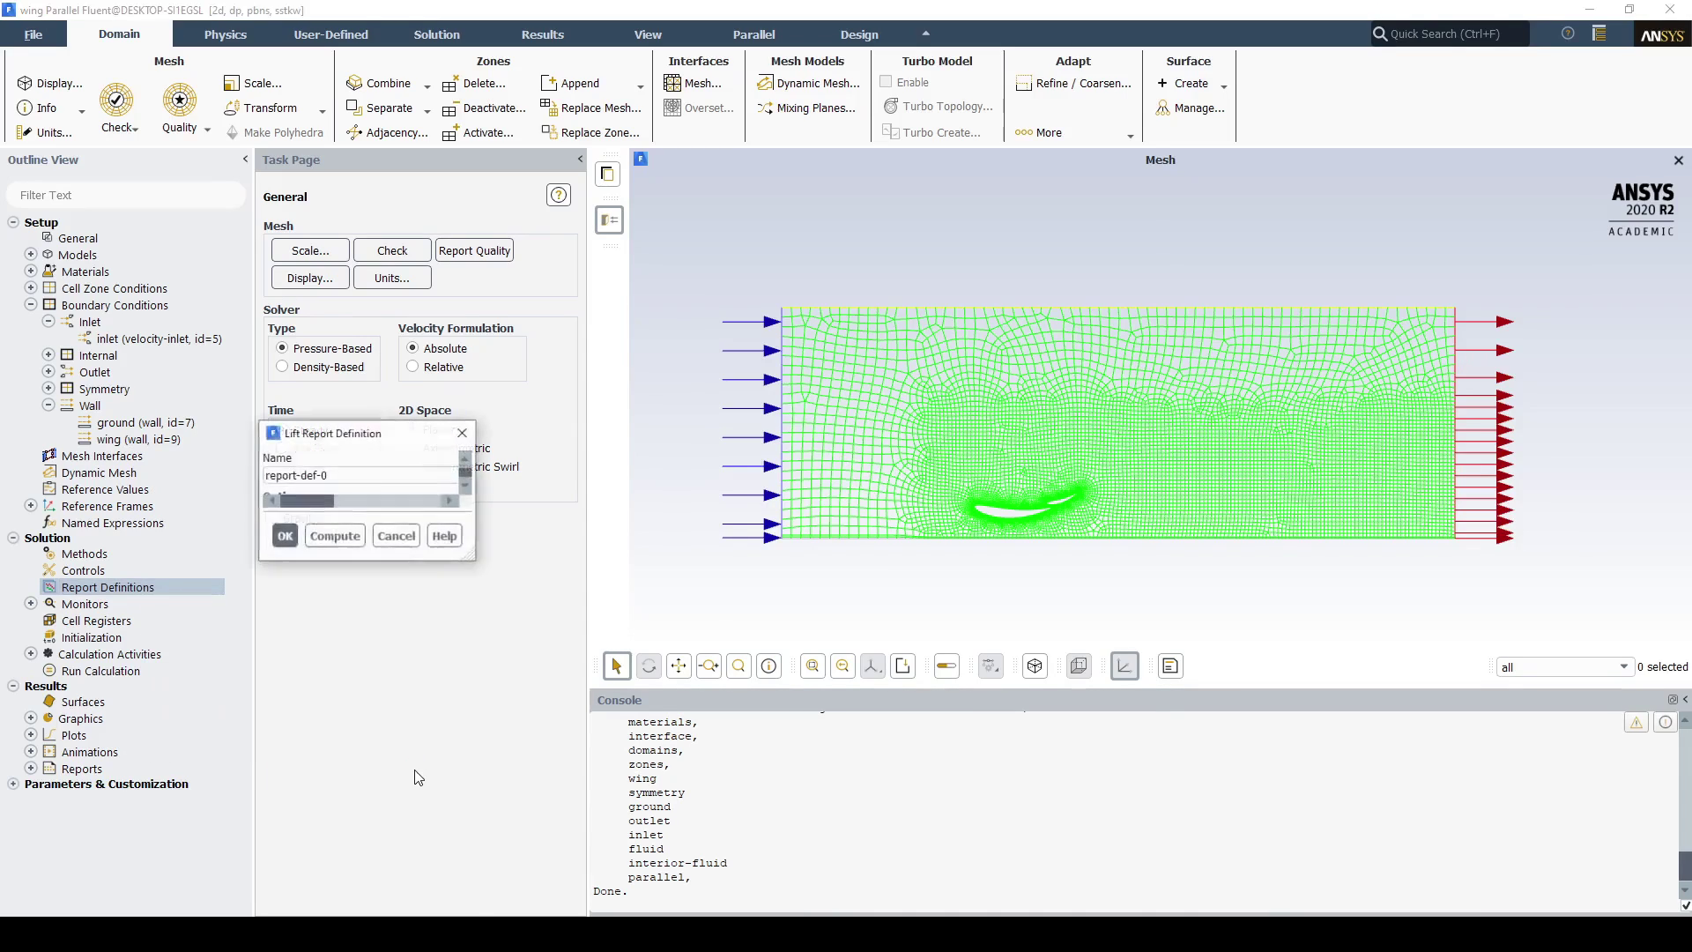
Step: Name it downforce, reporting Lift Force on the wing along Y = -1, with a report plot
triple_click(647, 182)
text(downforce)
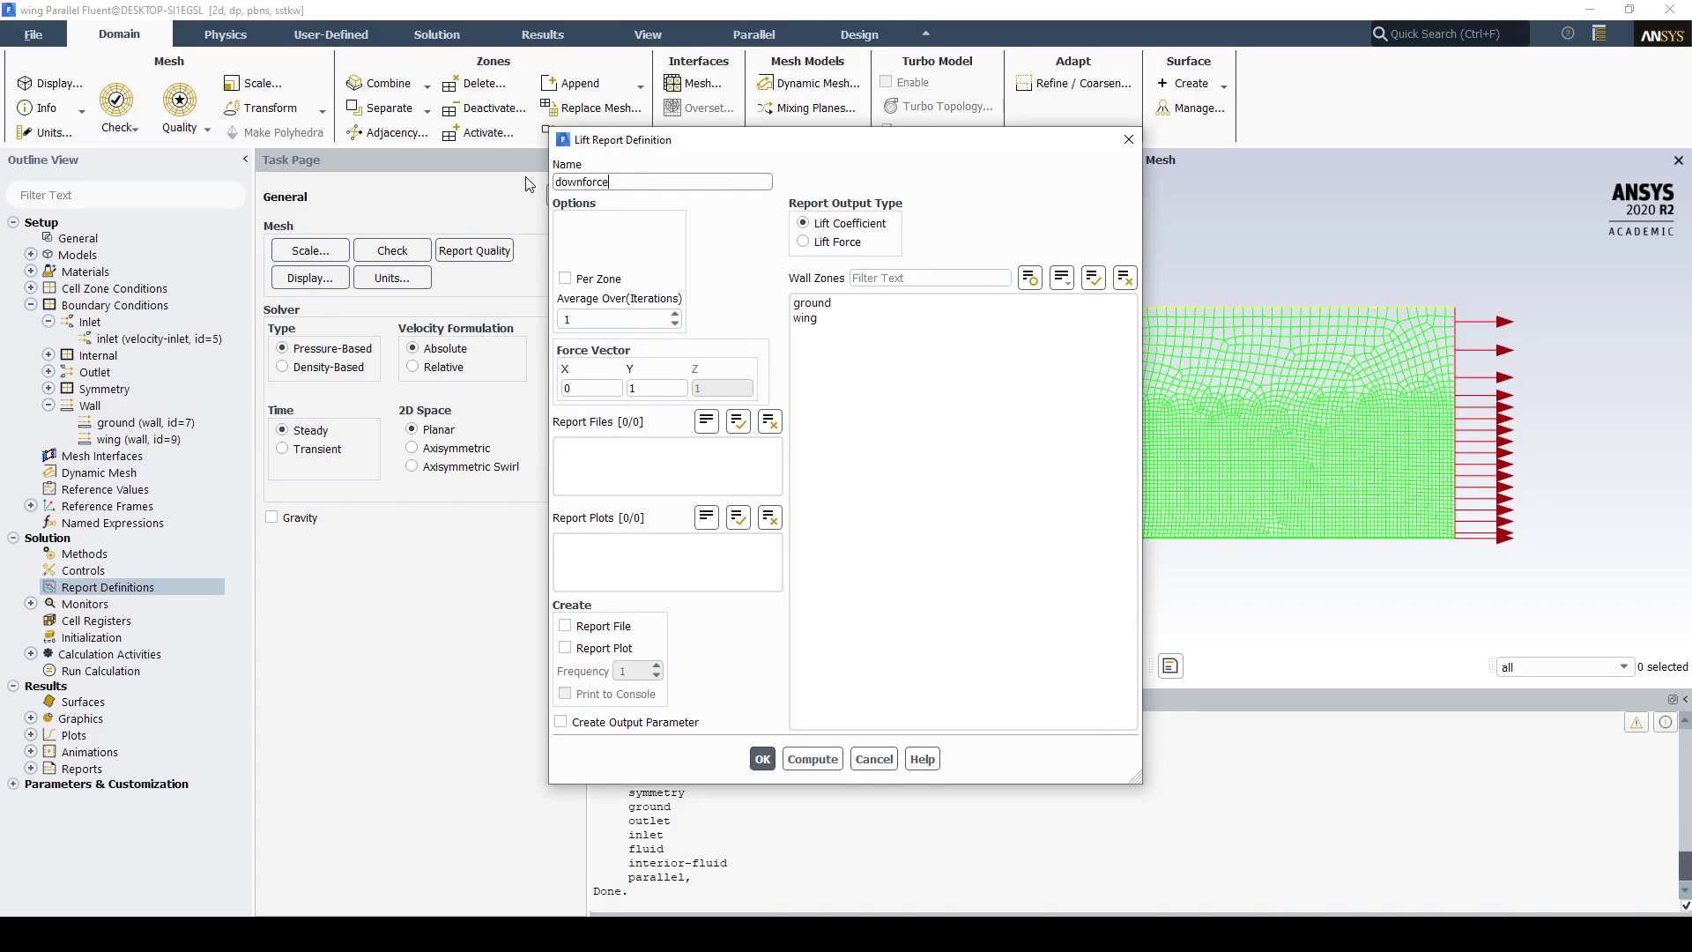
click(804, 241)
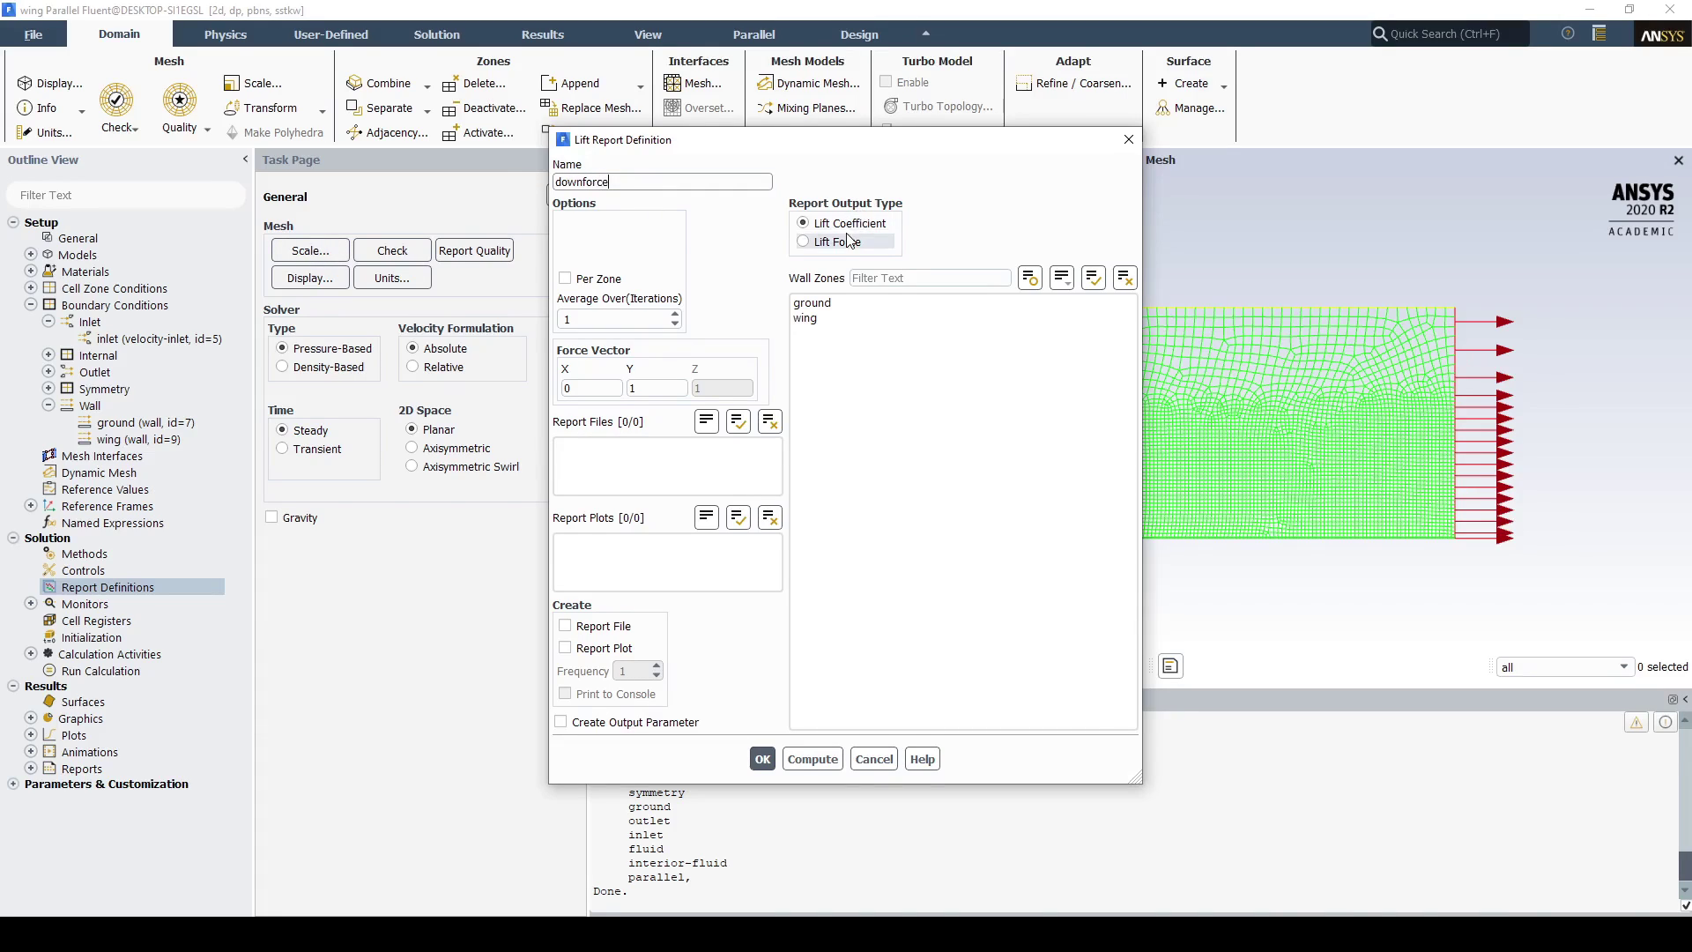
click(833, 319)
click(644, 388)
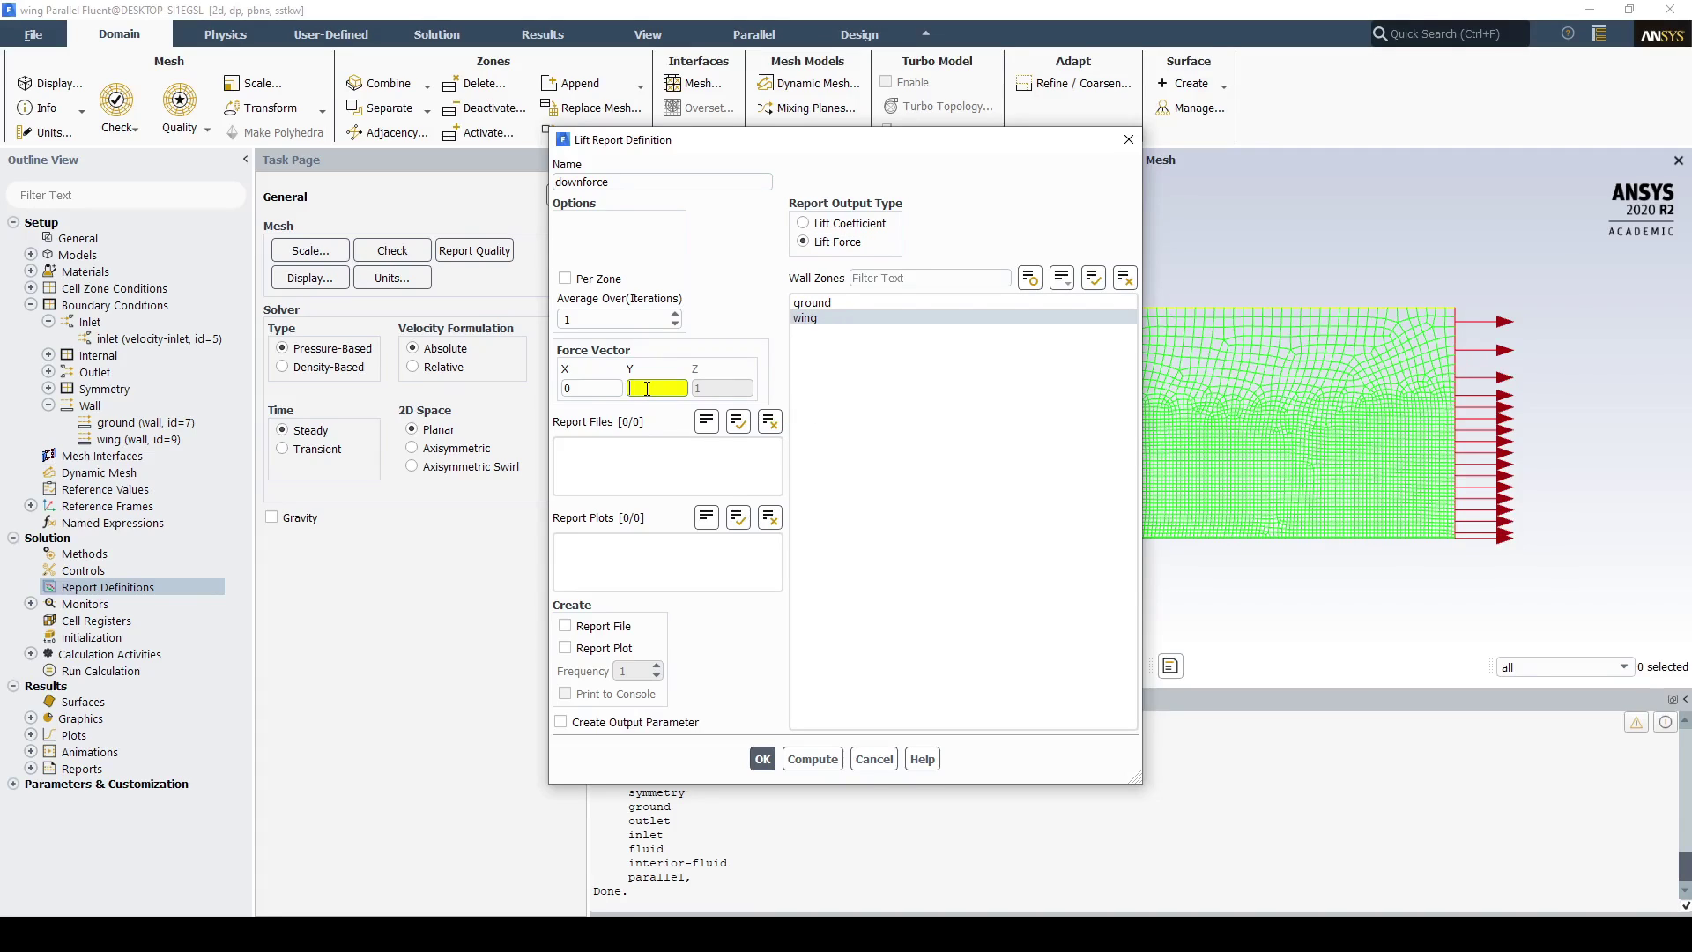
text(-1)
click(615, 650)
click(589, 693)
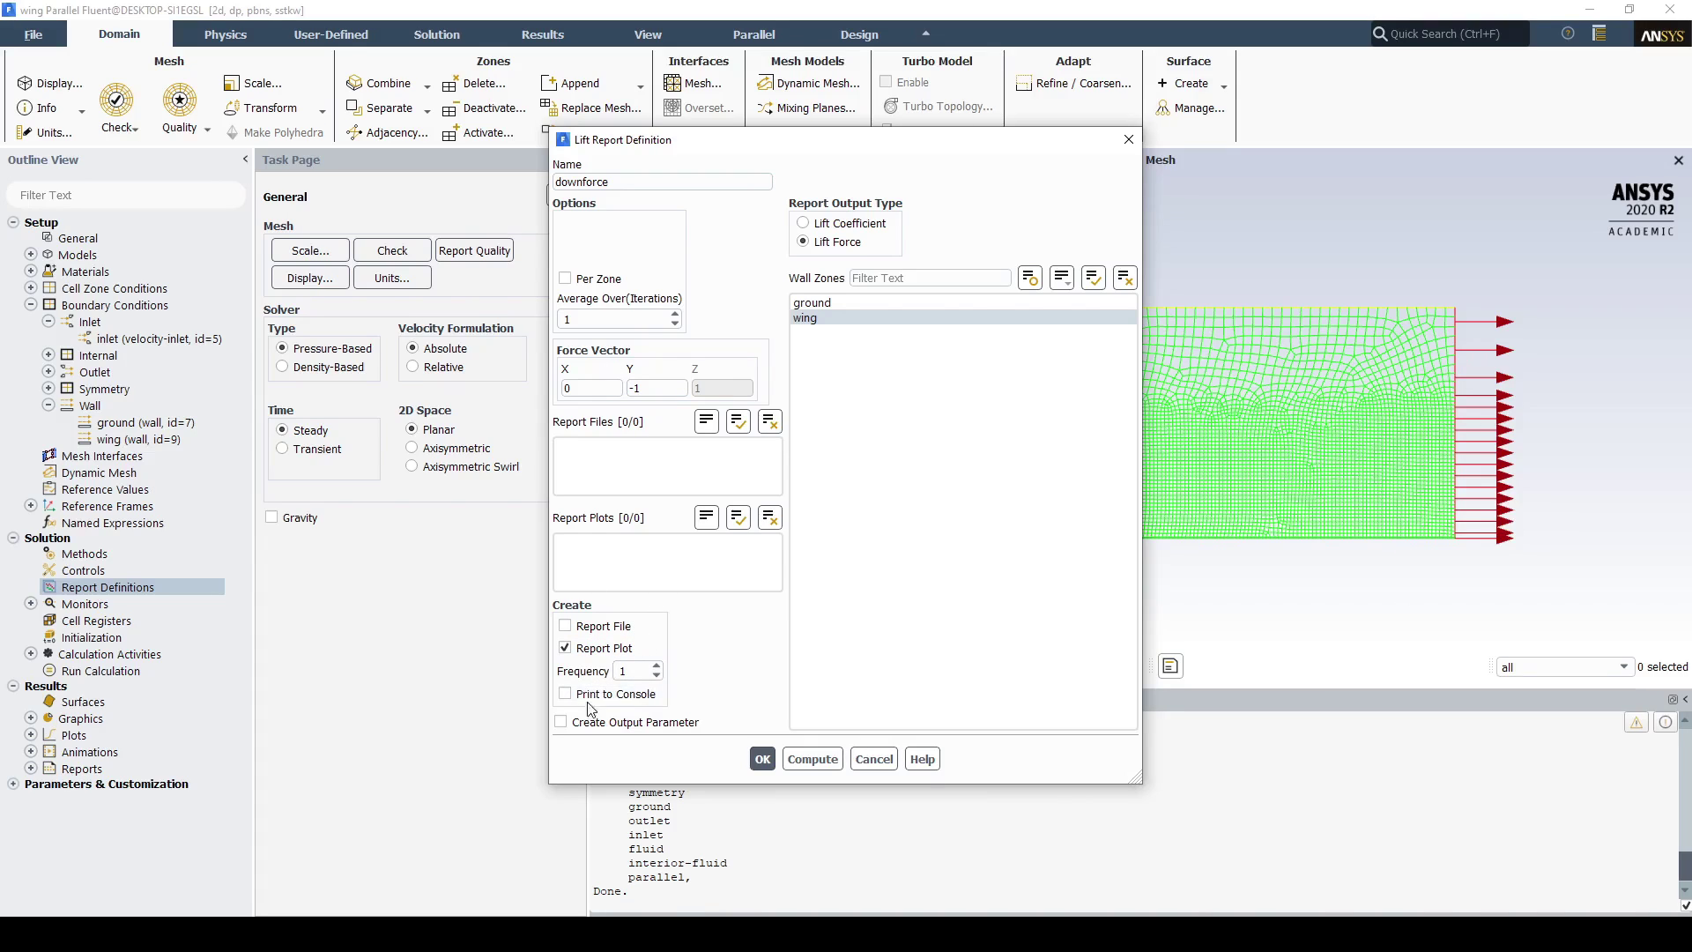
click(763, 759)
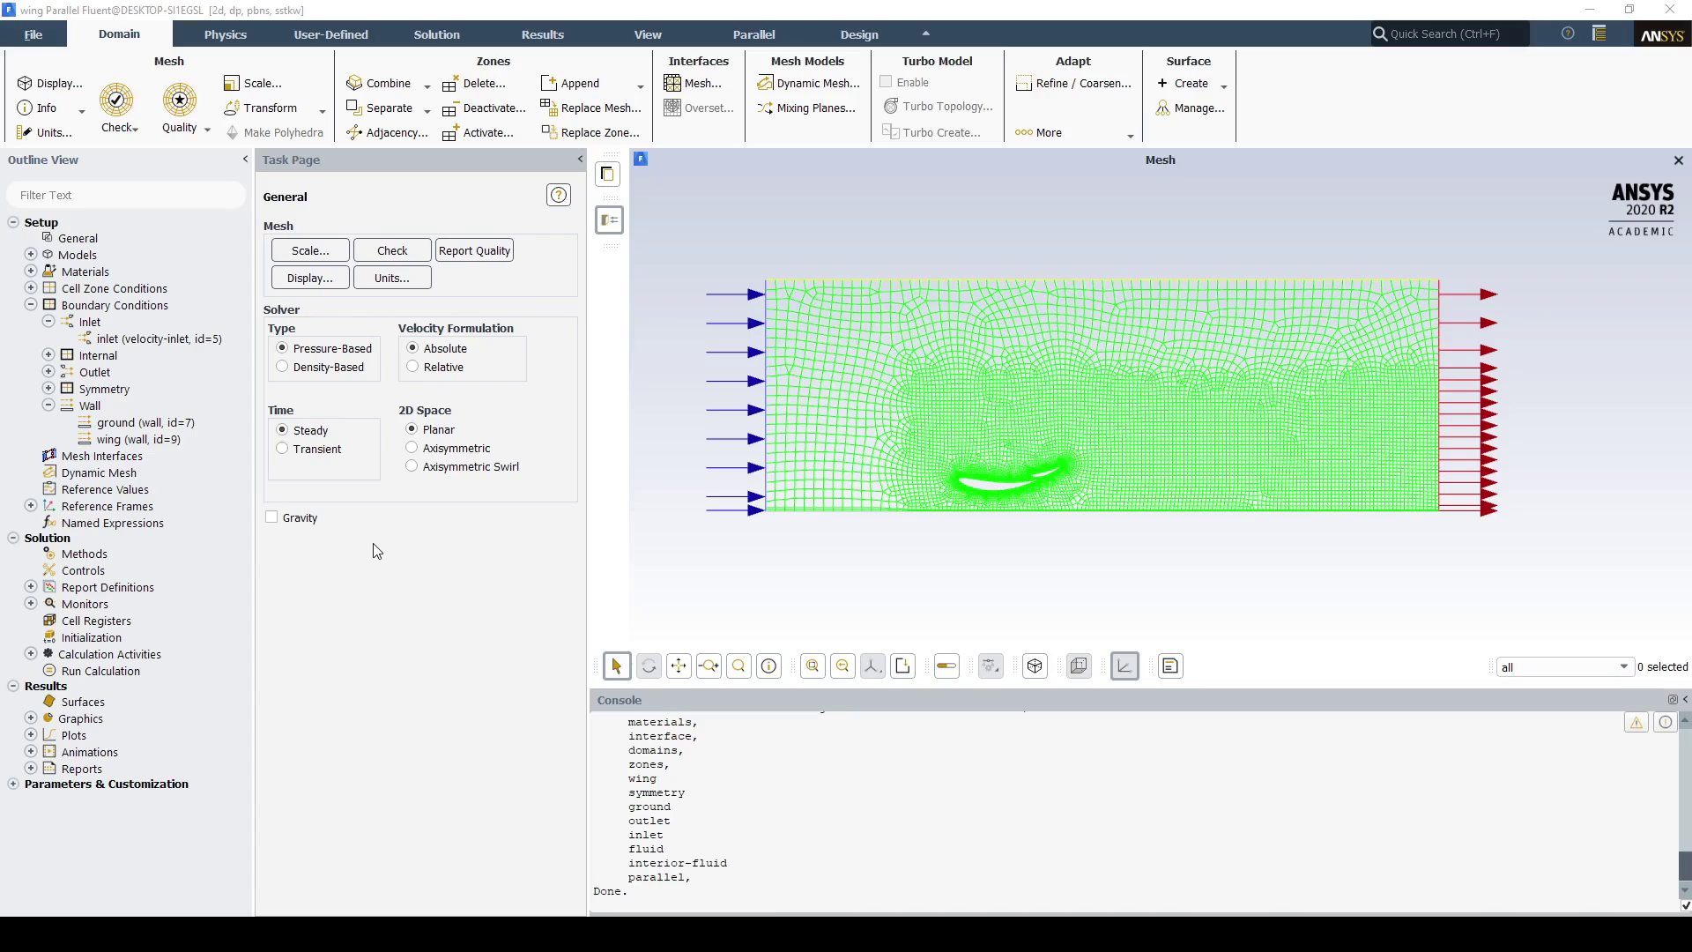
Step: Set the residual monitor's convergence criterion to none
click(31, 603)
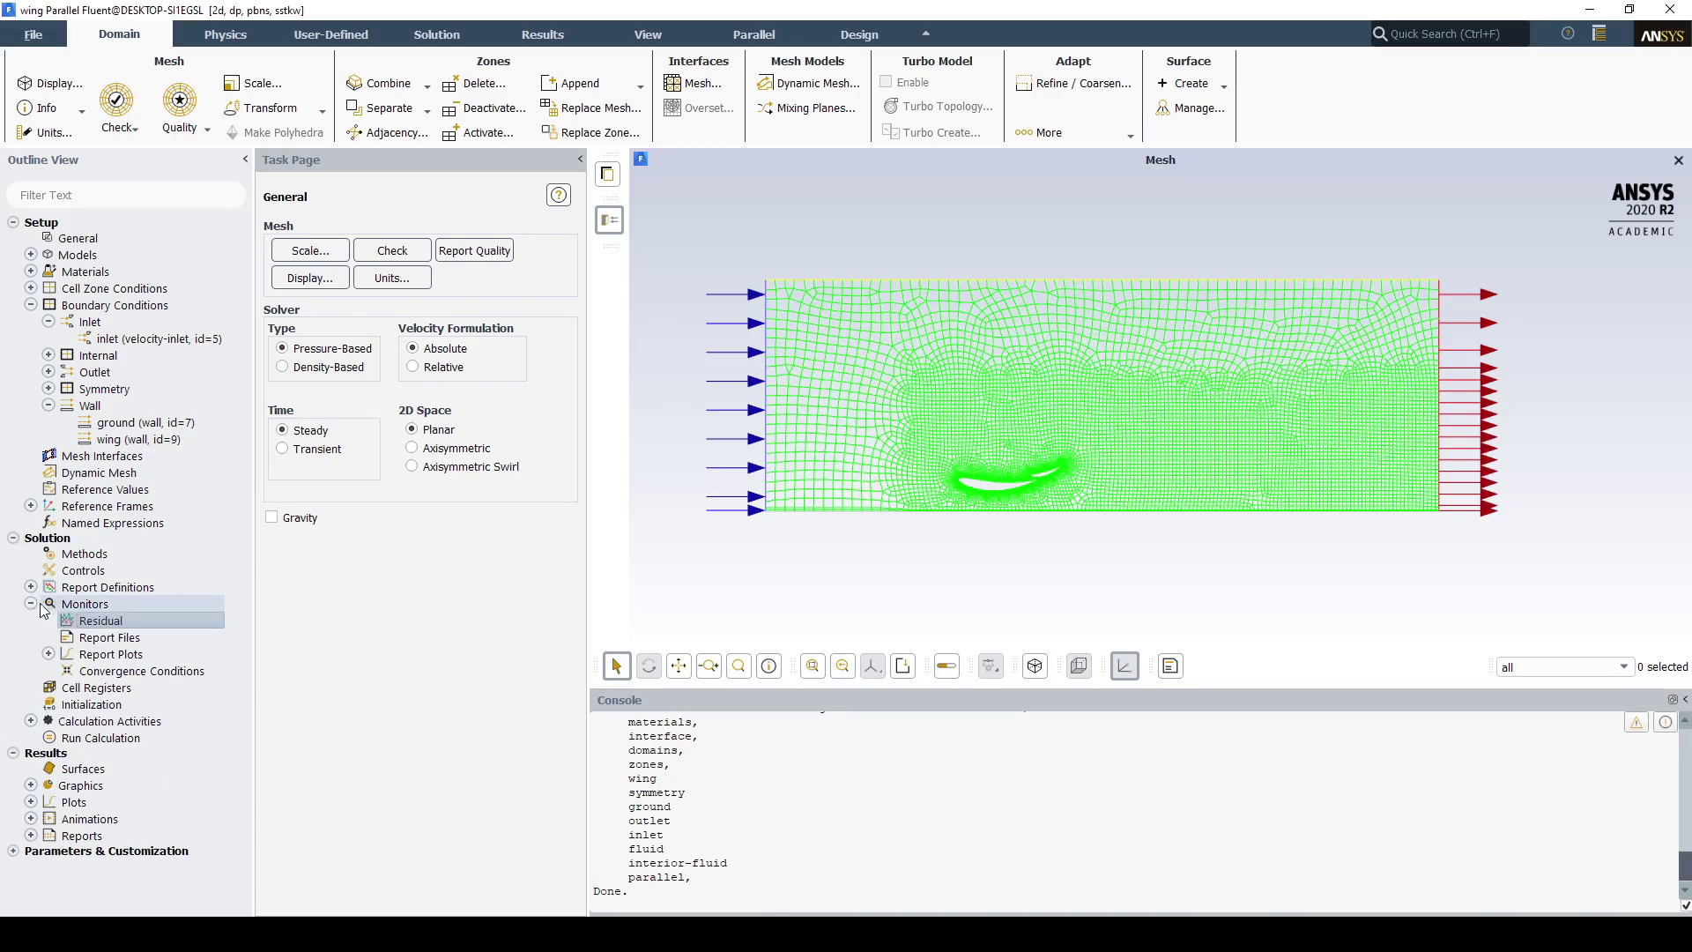
double_click(123, 624)
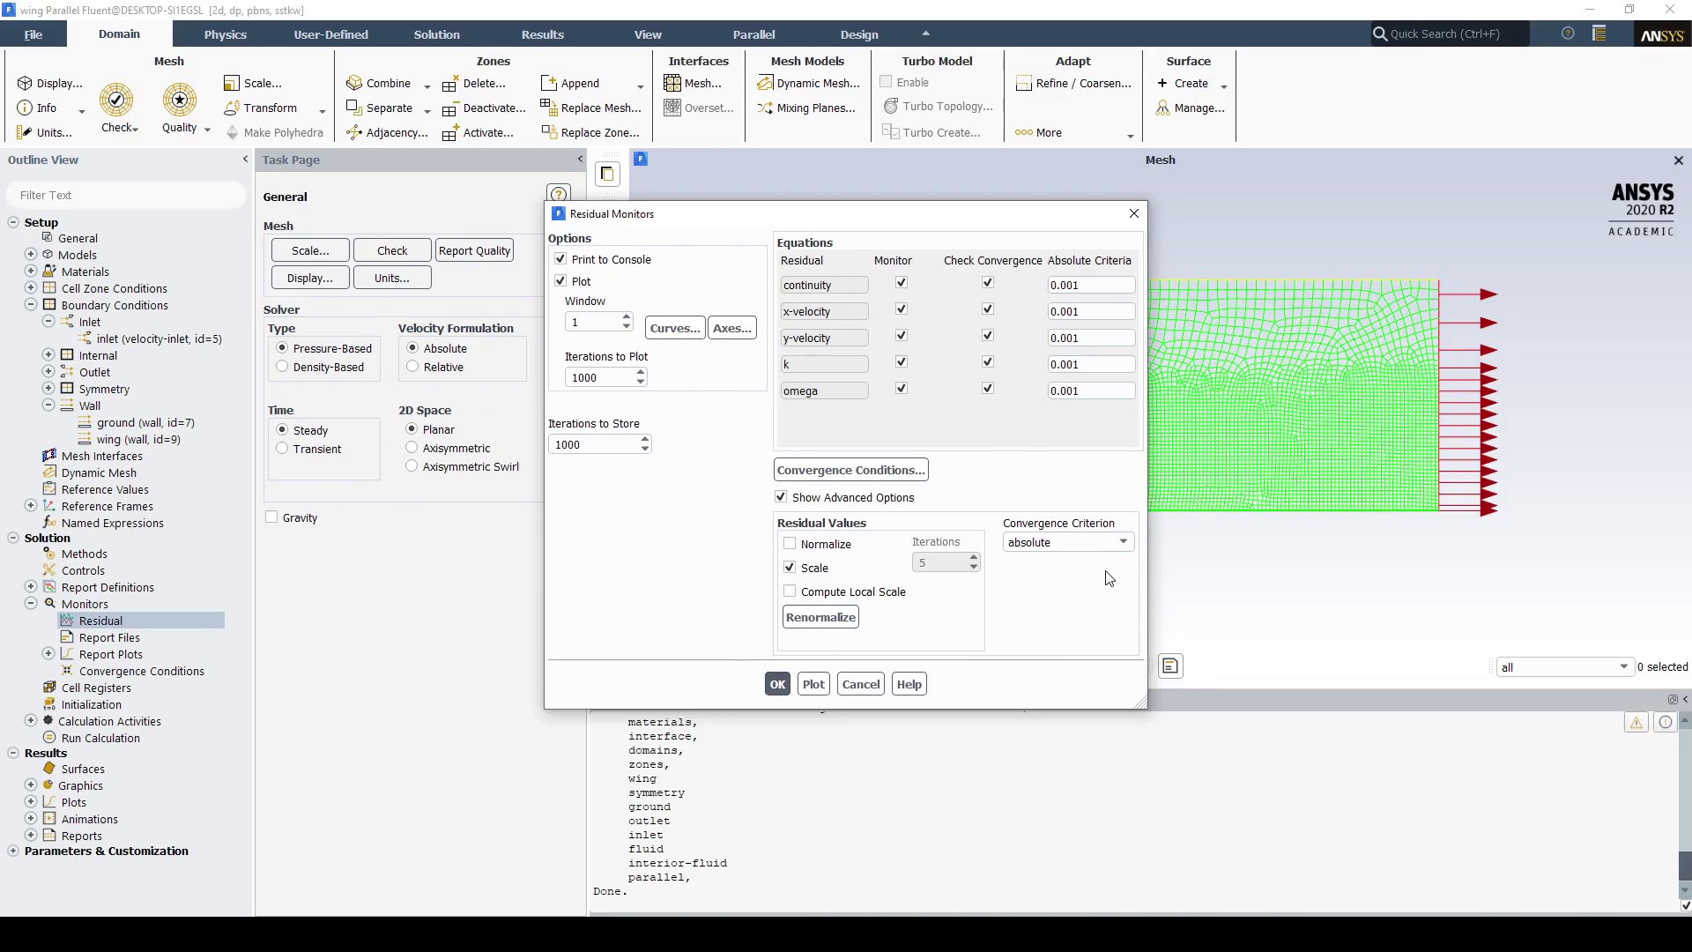
click(1076, 541)
click(1049, 575)
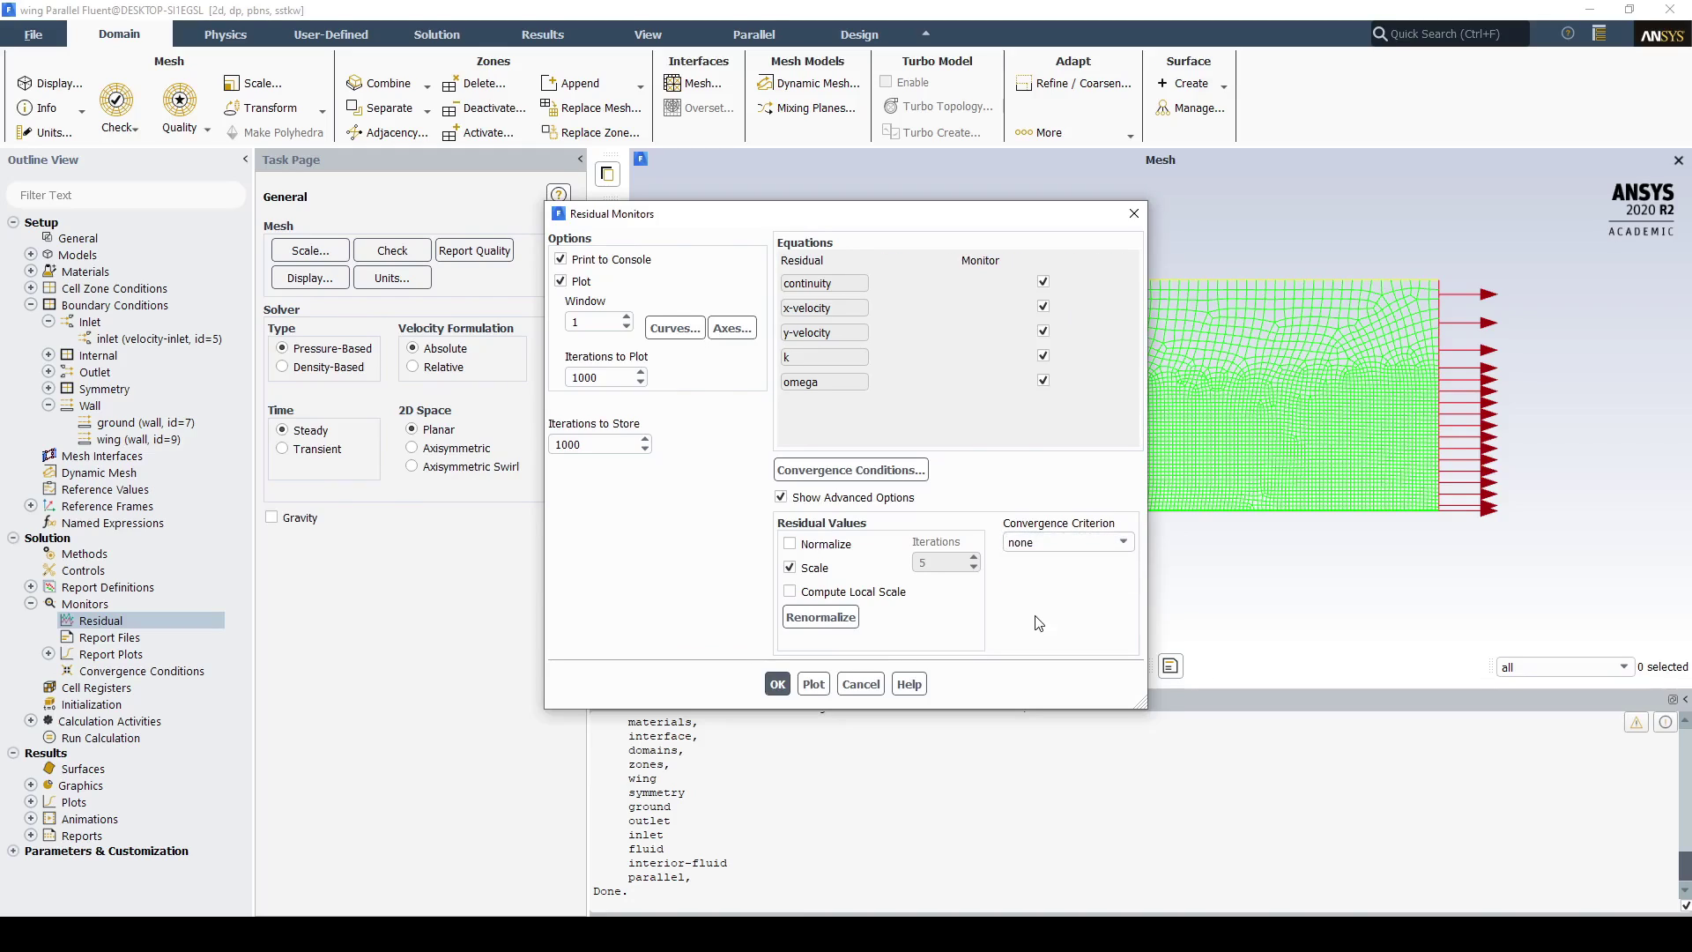
click(777, 684)
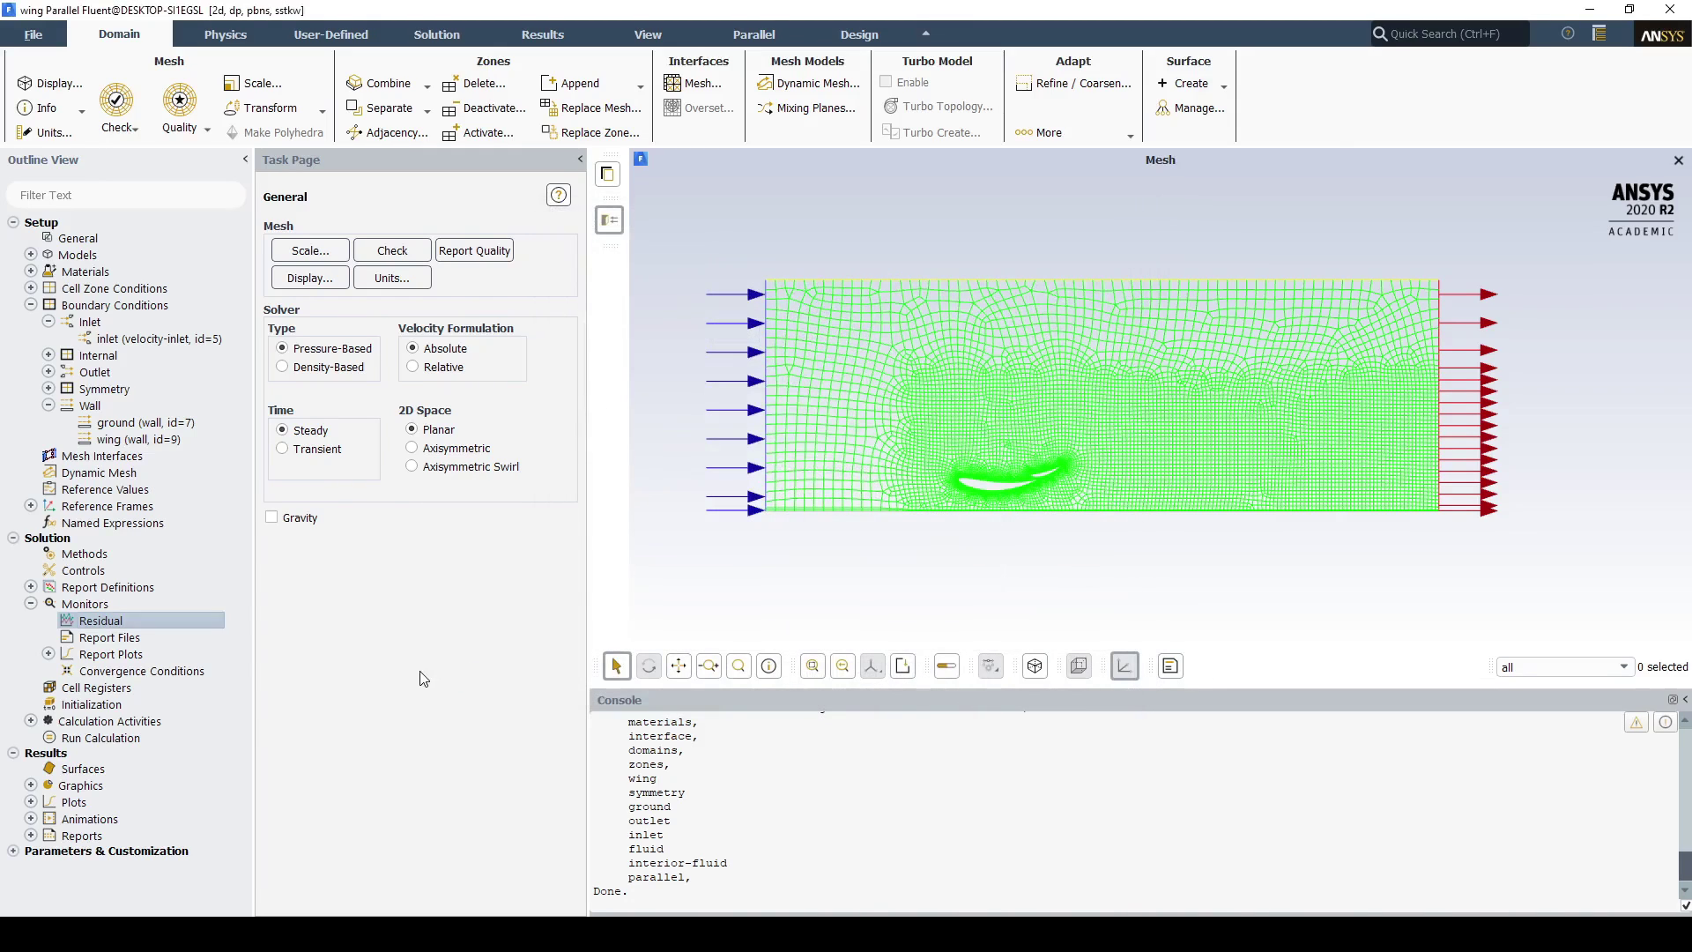
click(32, 603)
click(124, 640)
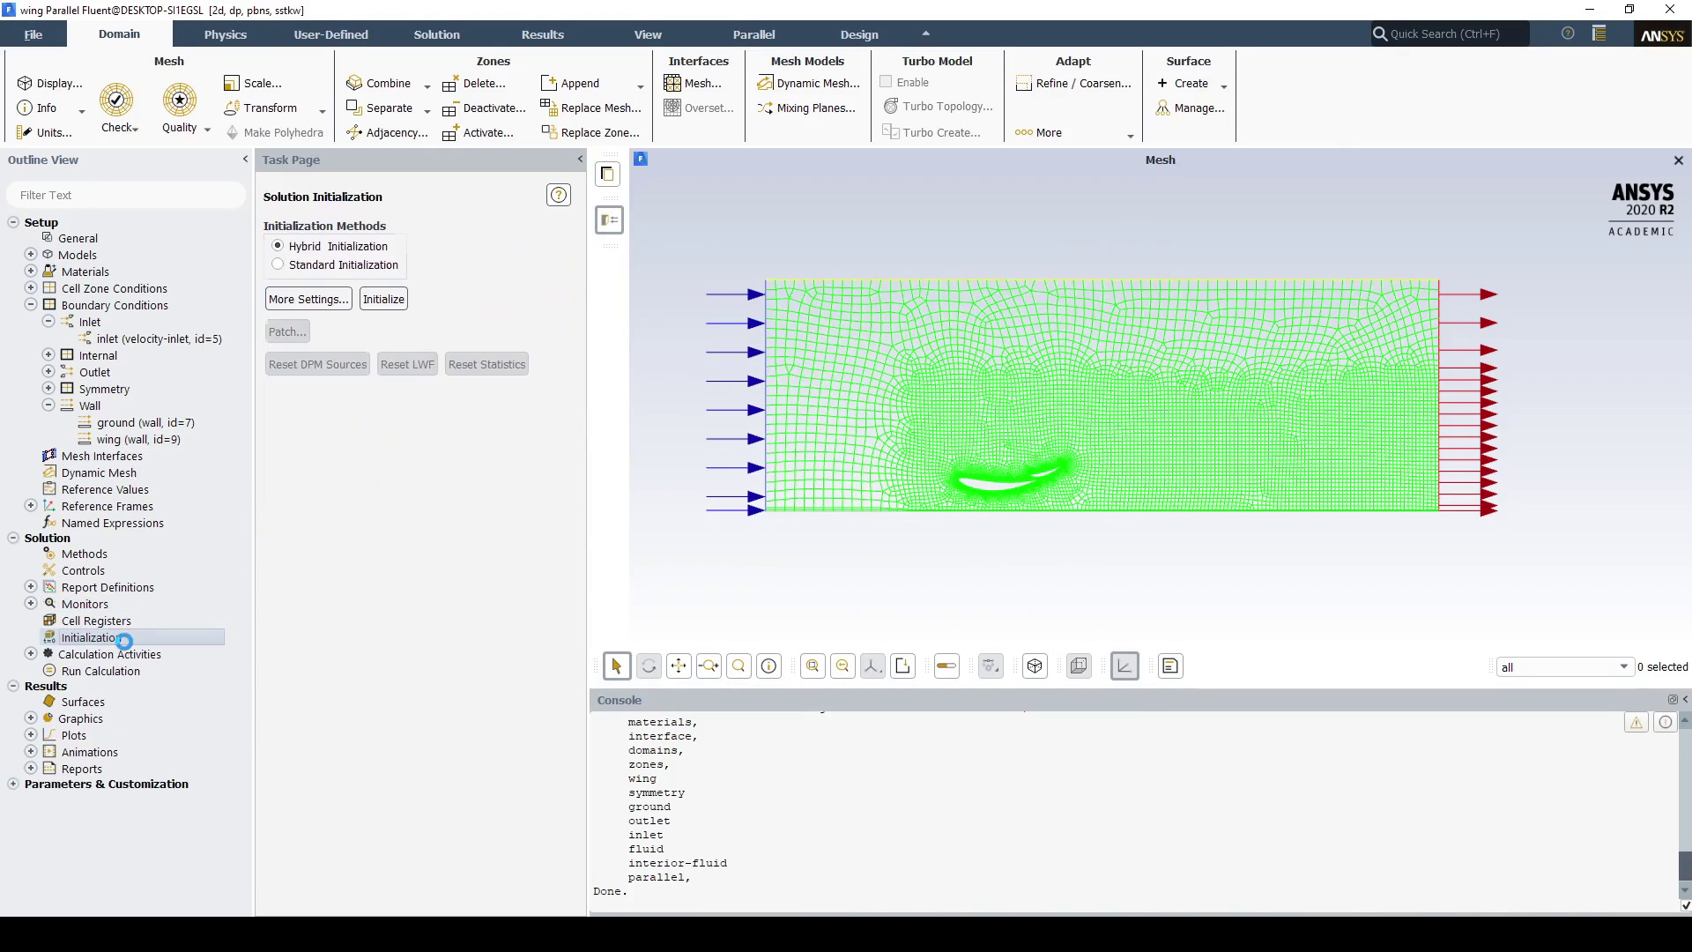
Step: Hybrid-initialize the flow field and run 200 iterations
click(379, 300)
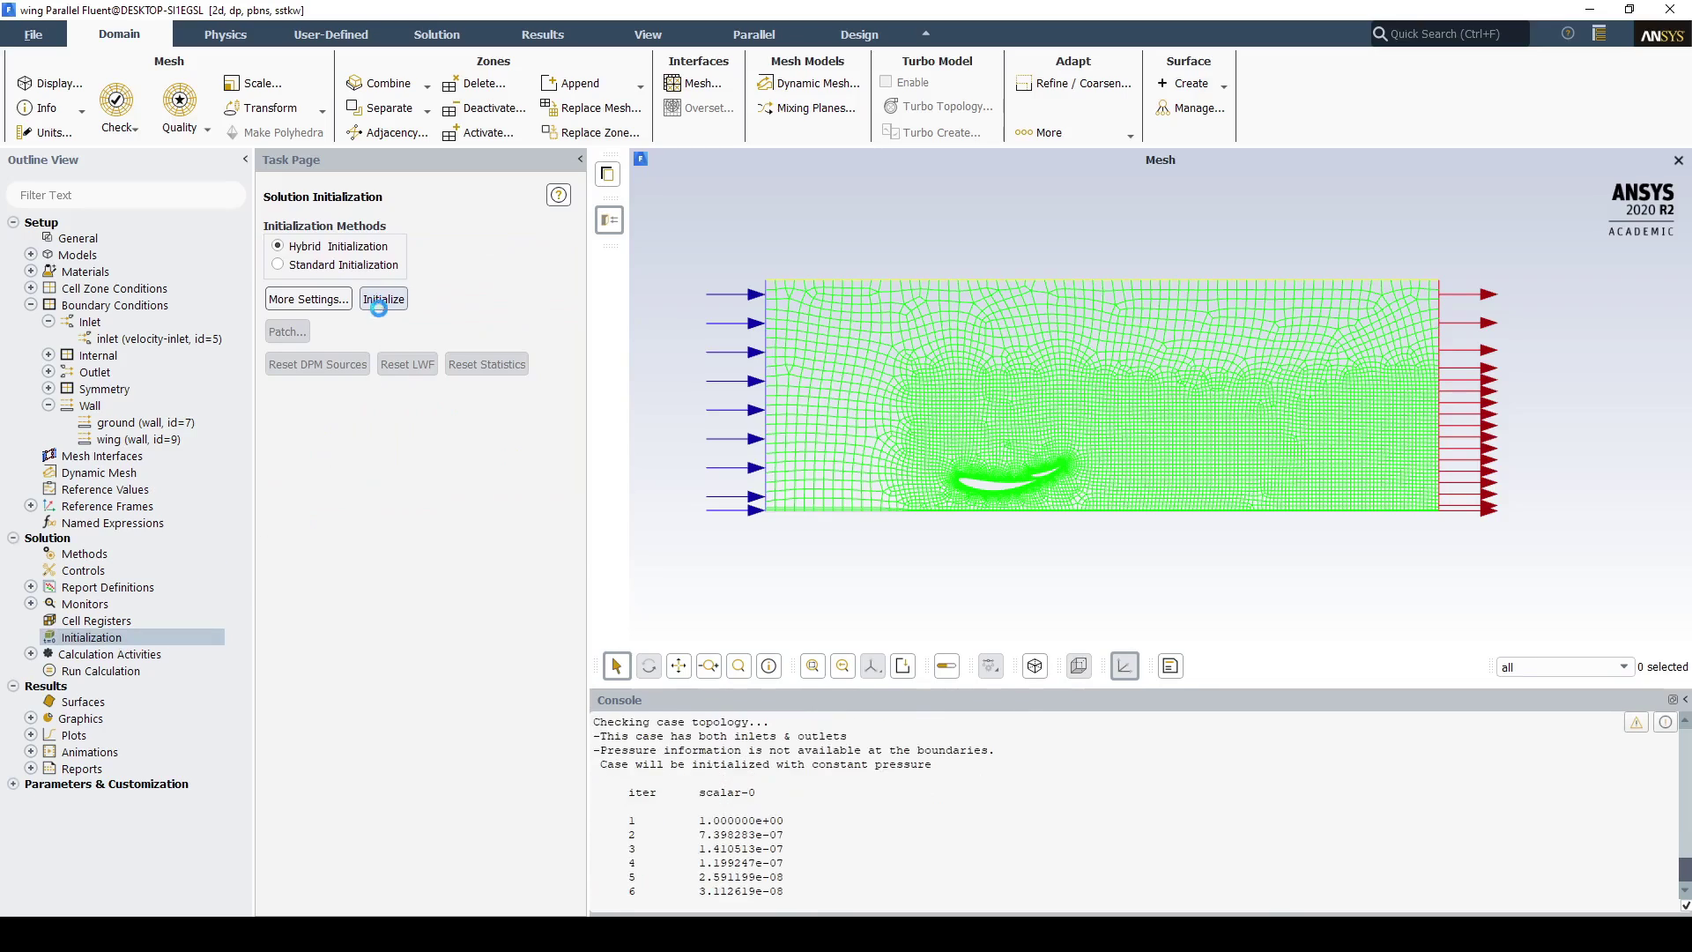
click(150, 671)
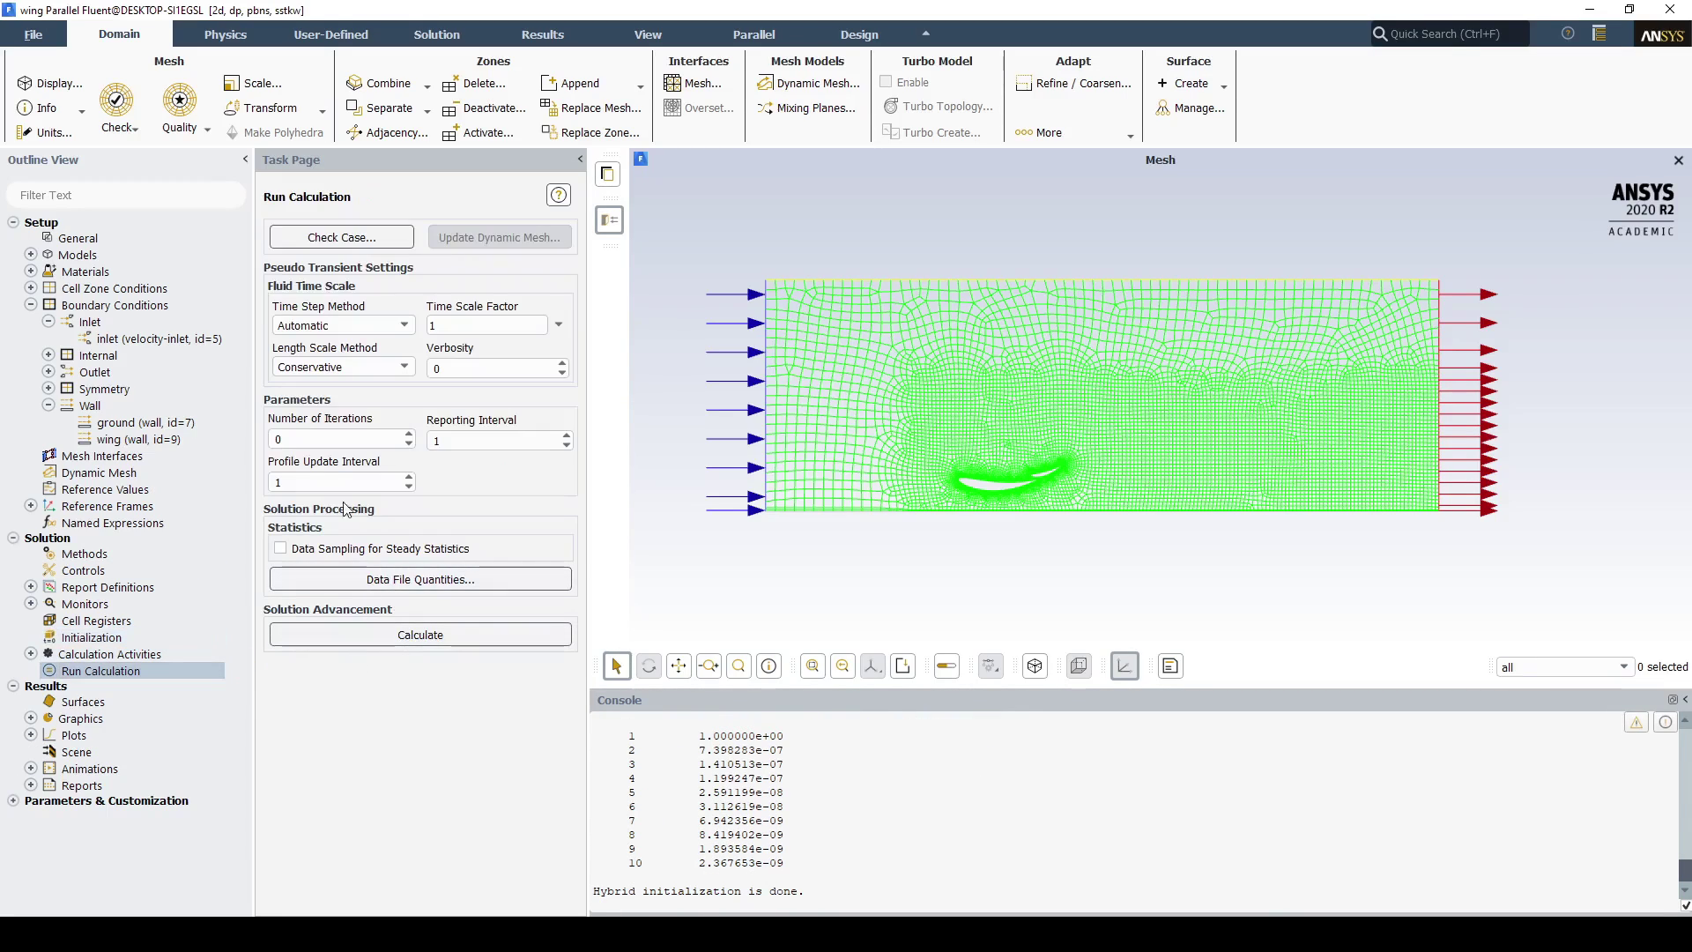
double_click(316, 438)
text(200)
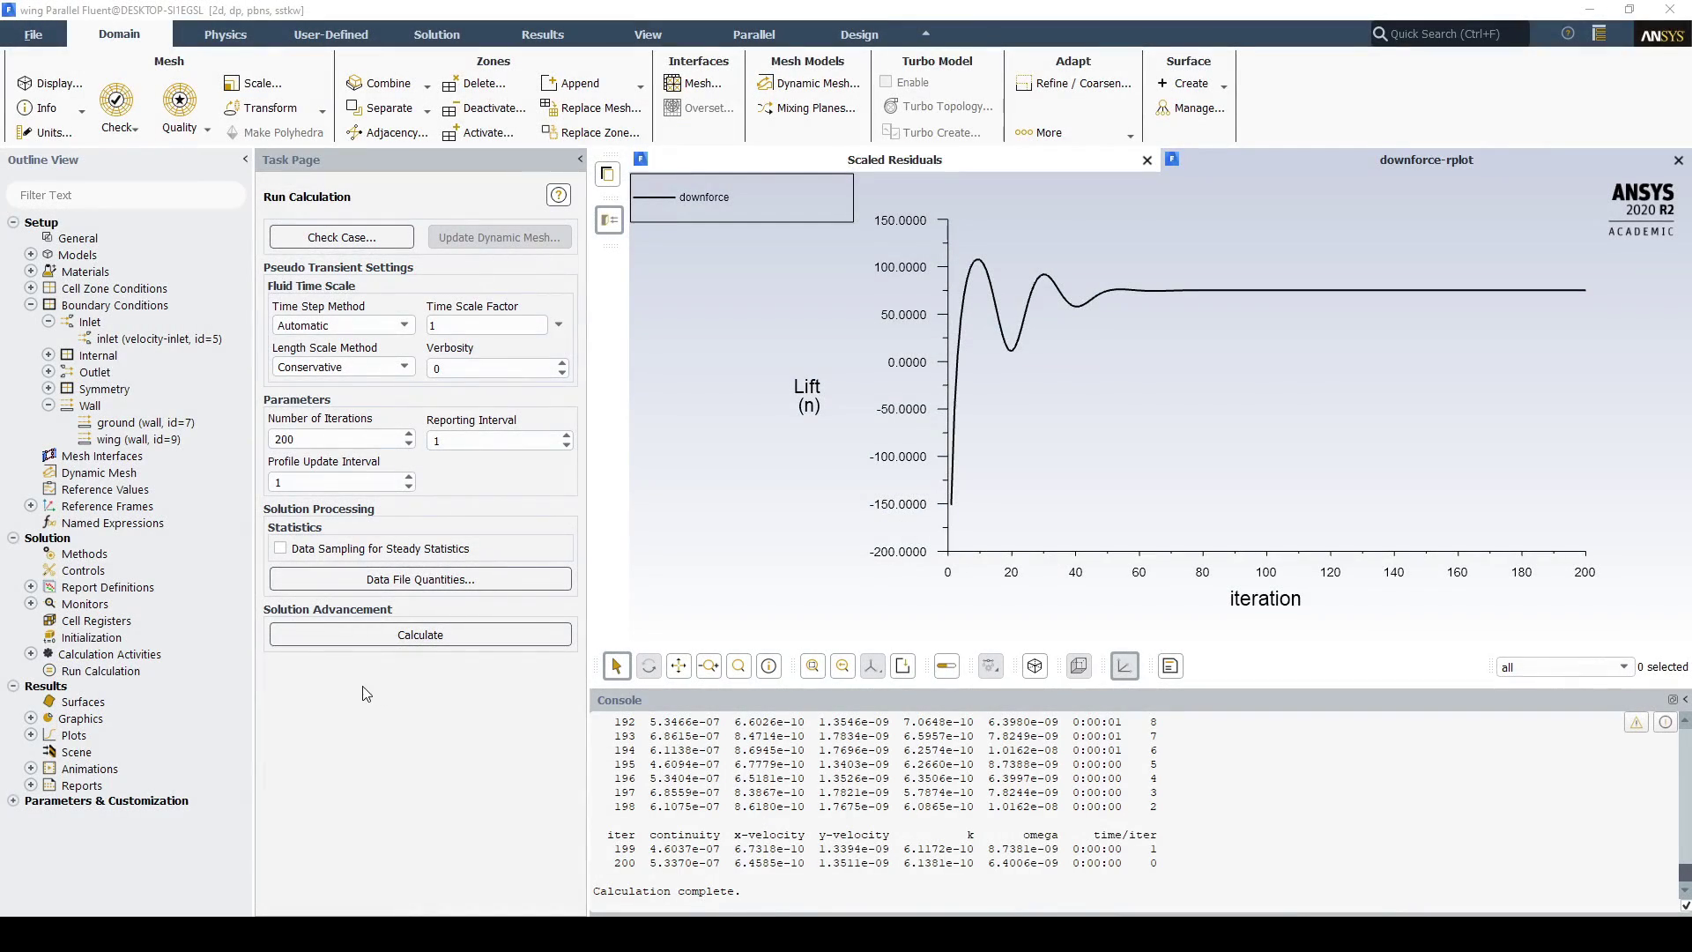
Step: Display static pressure contours of the flow
click(32, 719)
double_click(125, 752)
click(402, 839)
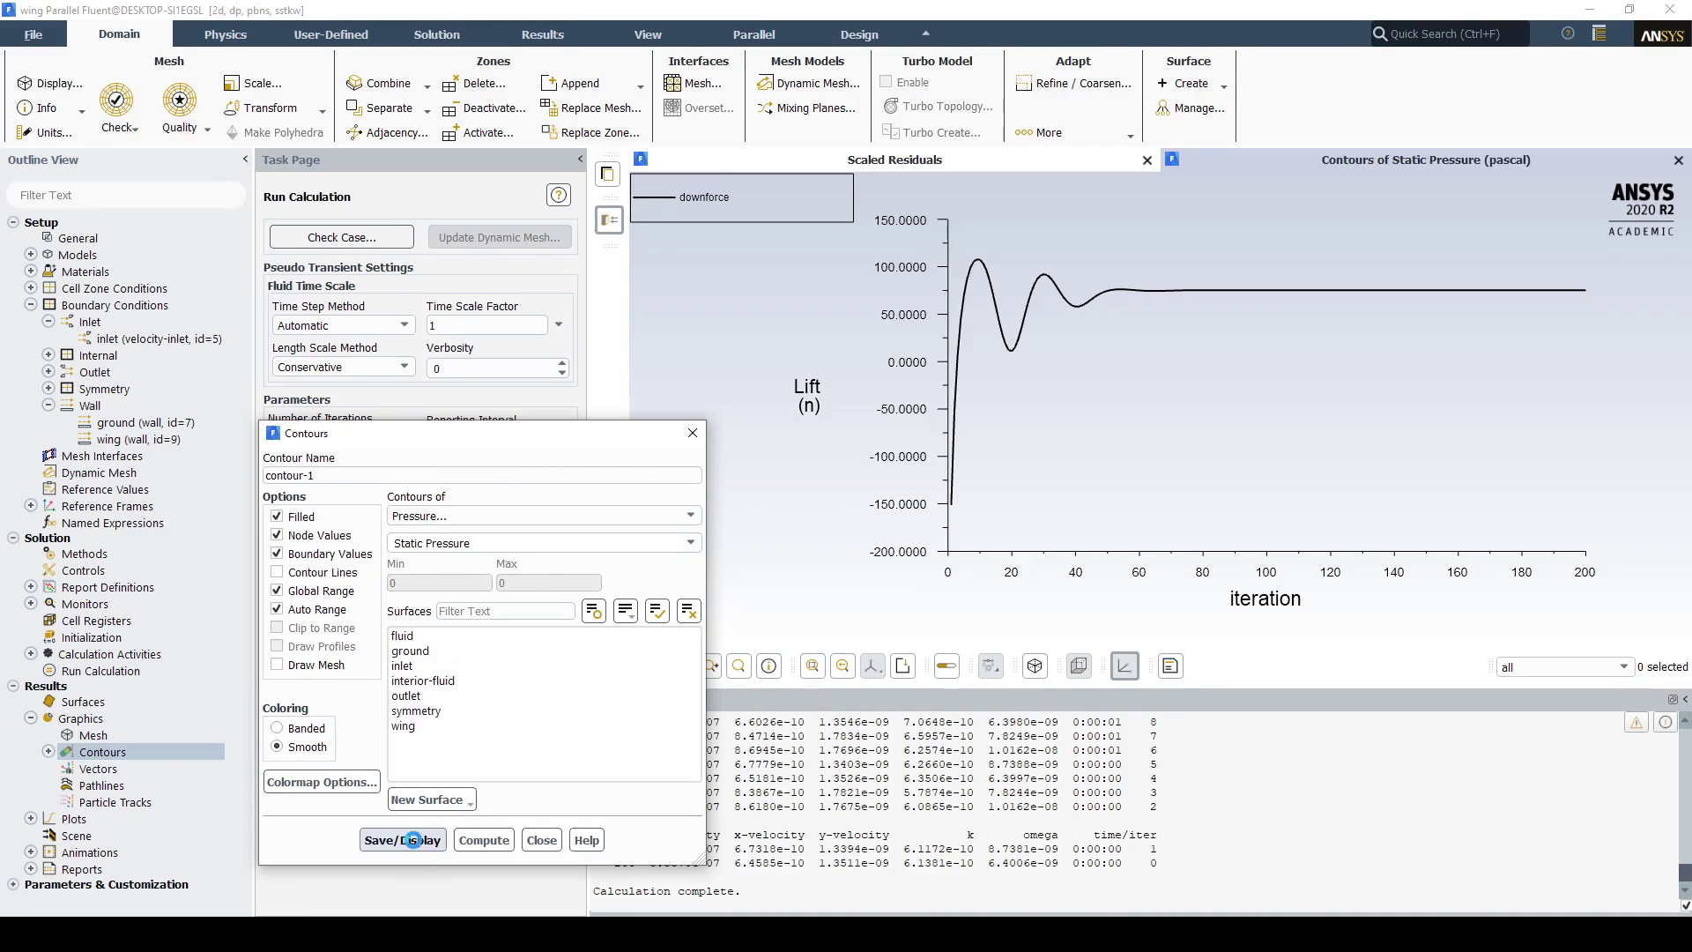
scroll(1035, 476, up, 5)
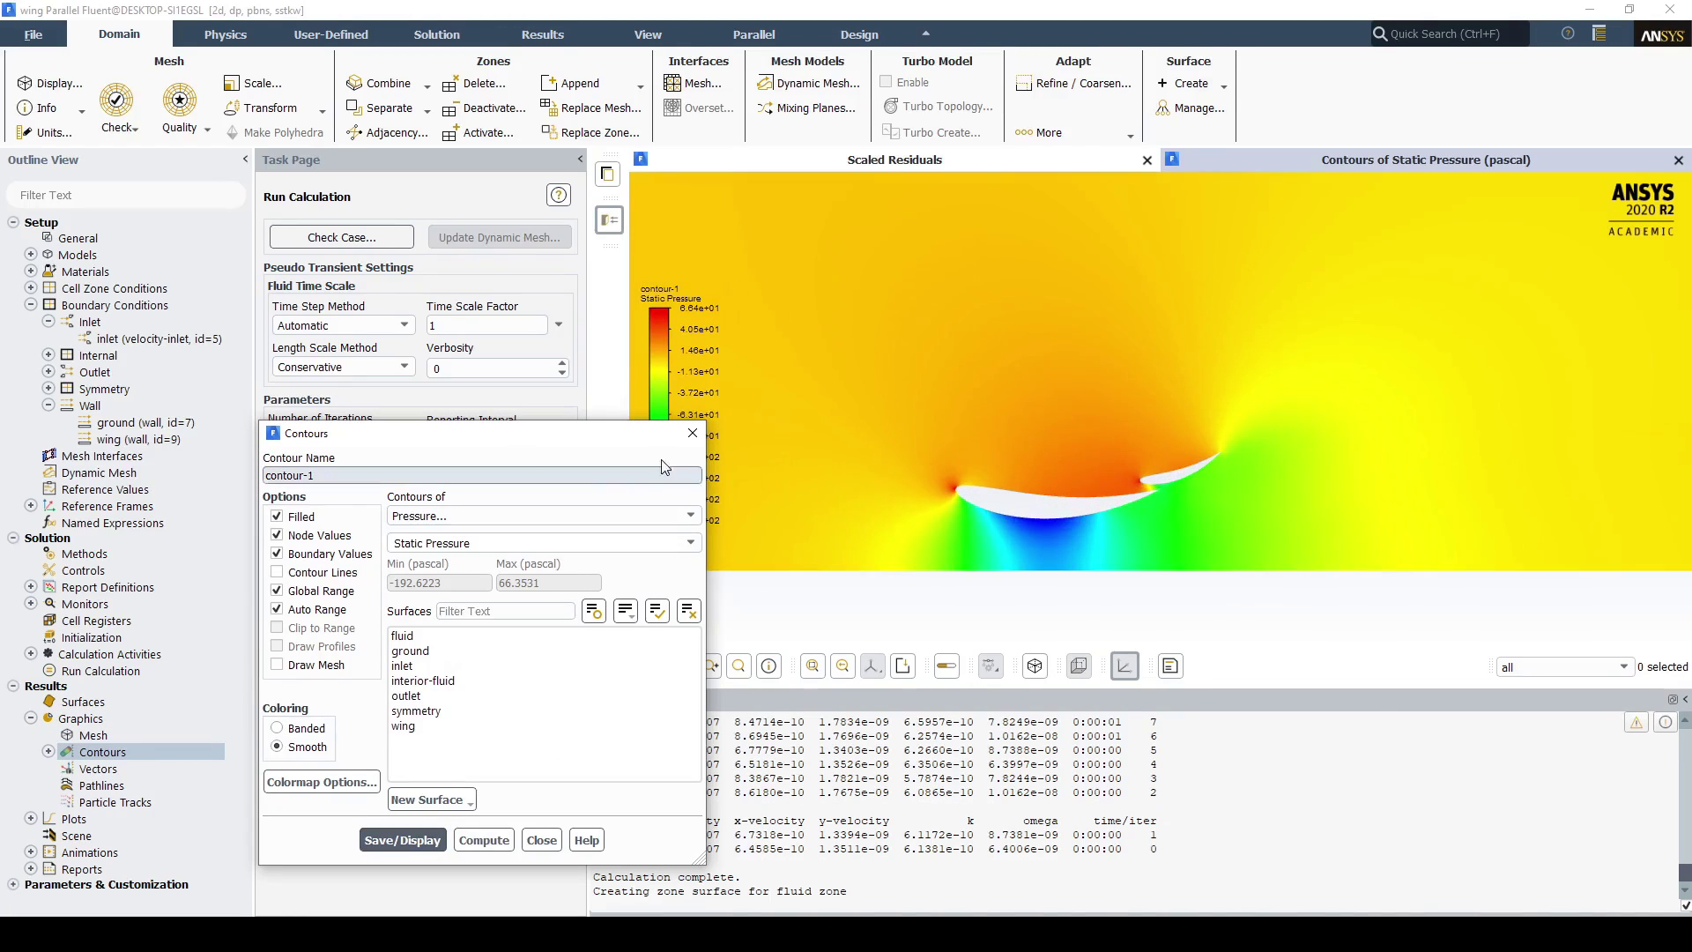
click(541, 840)
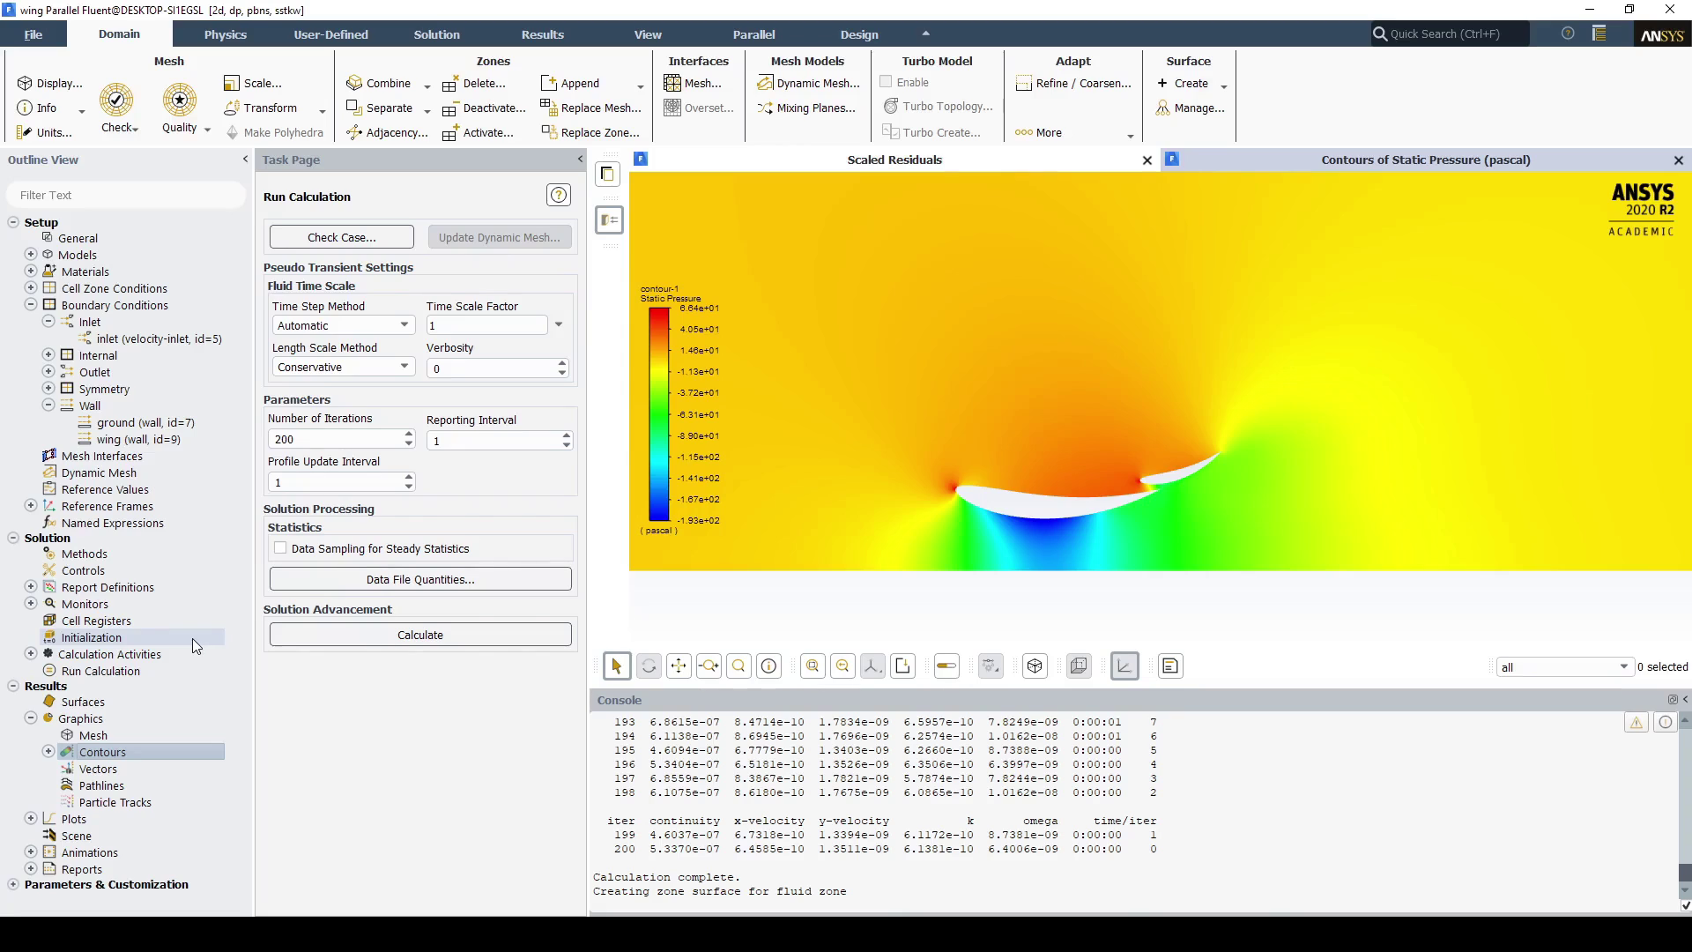
Step: Plot static pressure along the wing surface against x position in an XY plot
click(31, 819)
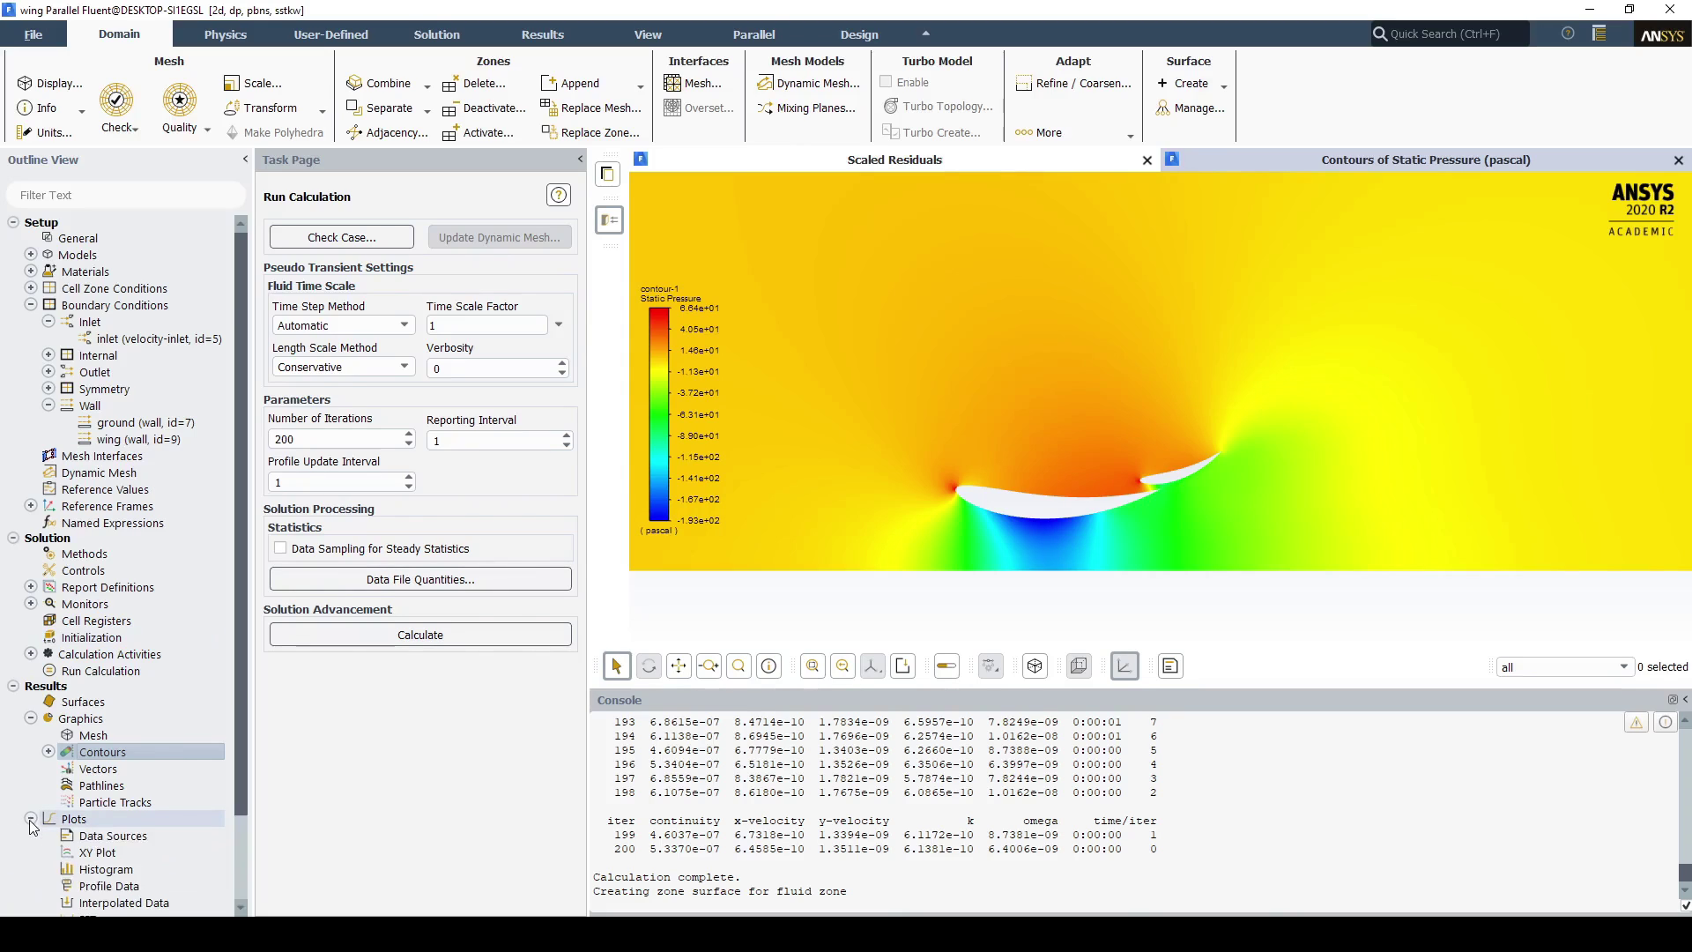
scroll(134, 814, down, 2)
double_click(96, 754)
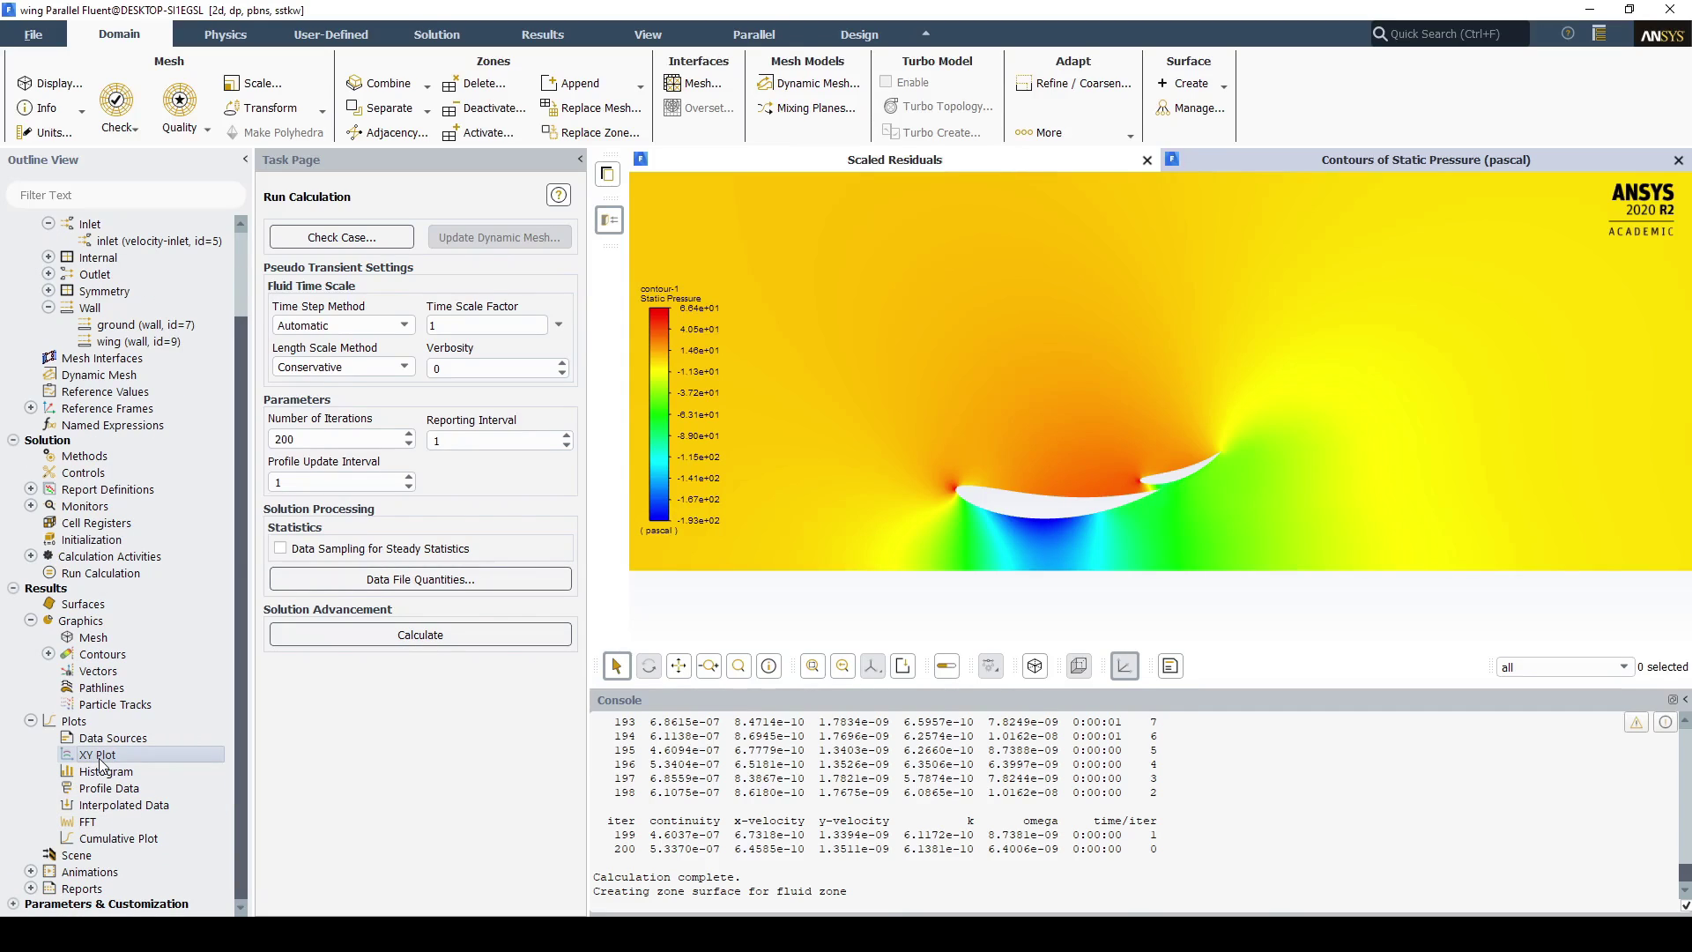
click(592, 729)
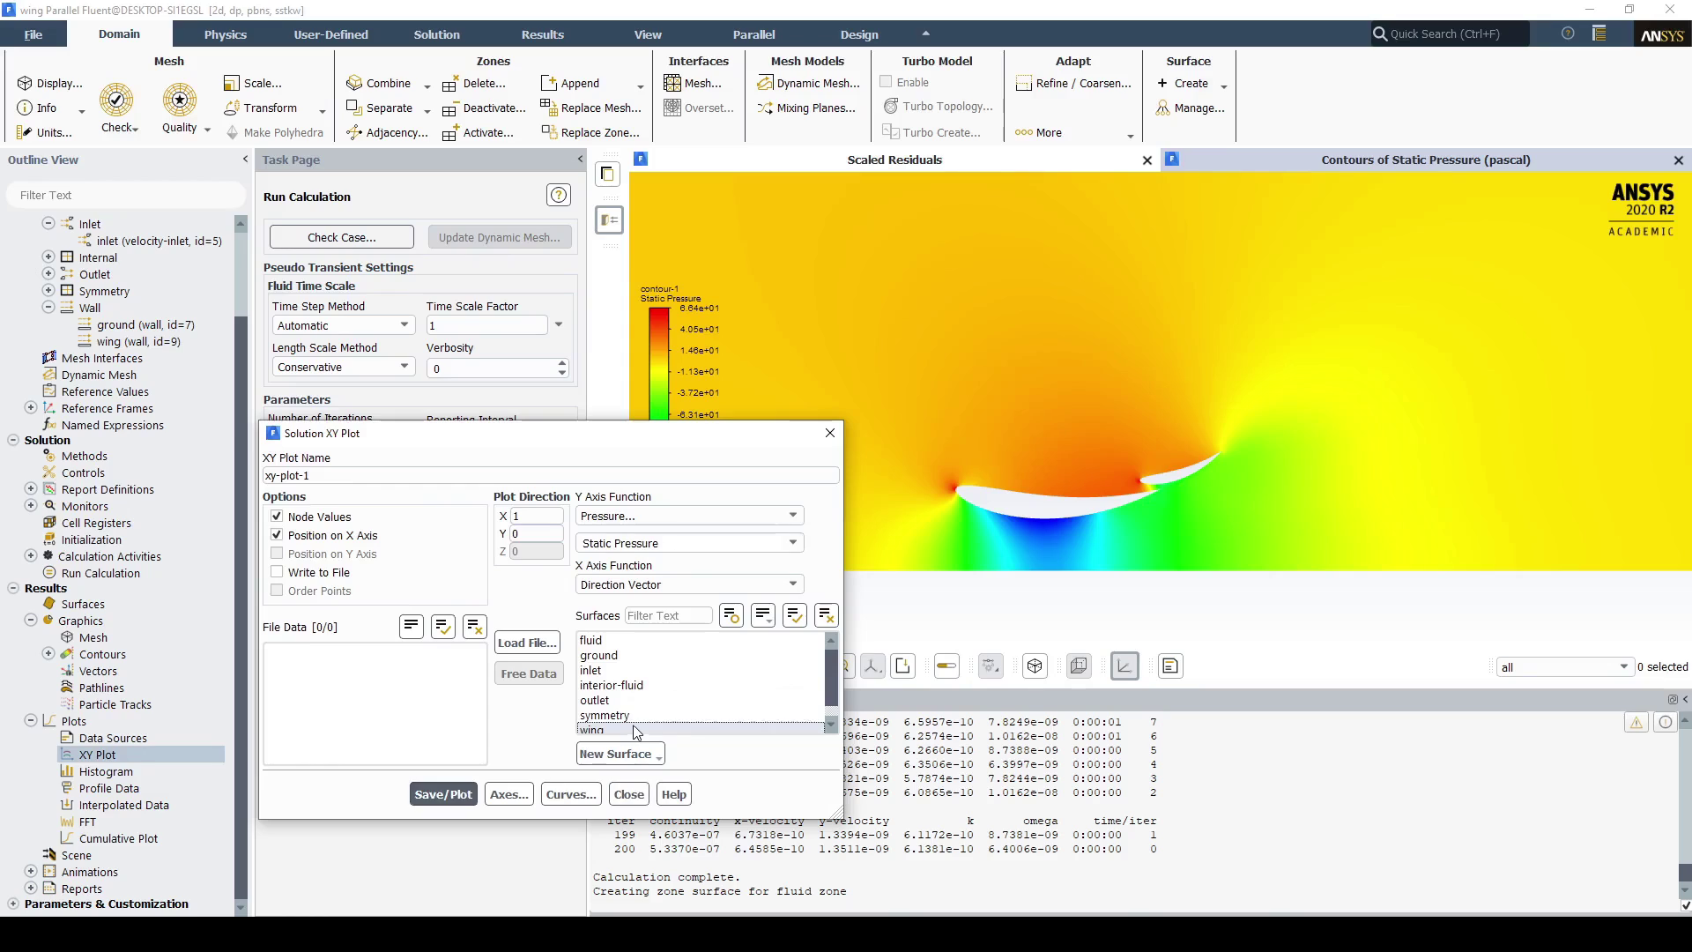
click(458, 785)
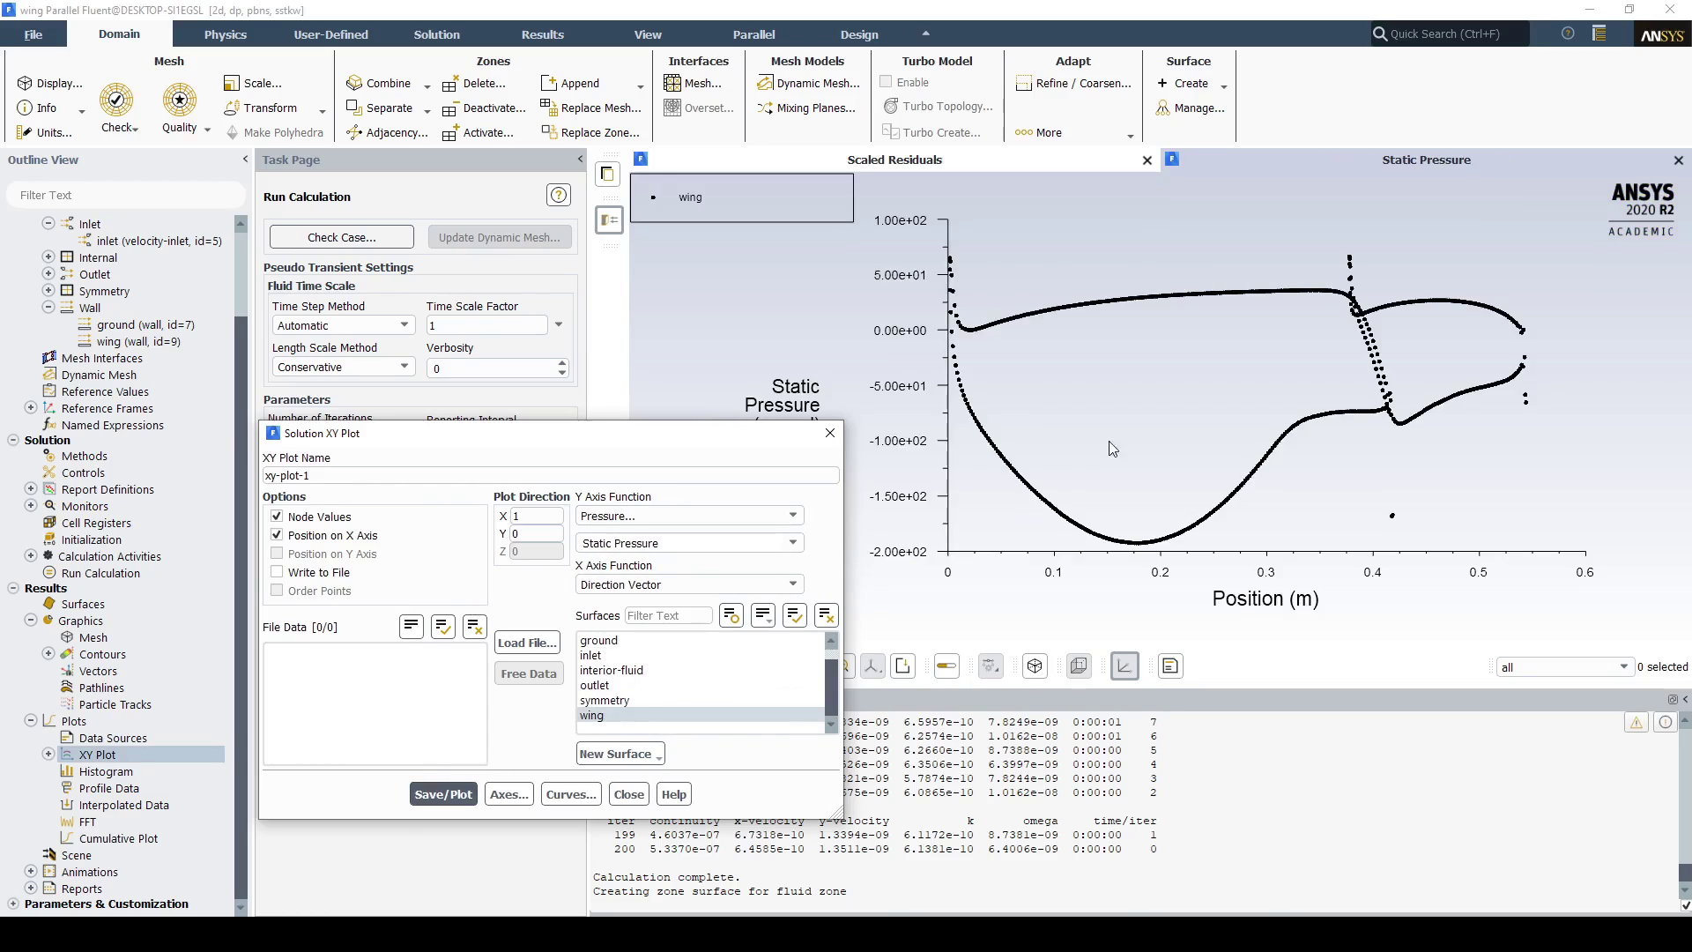
click(830, 432)
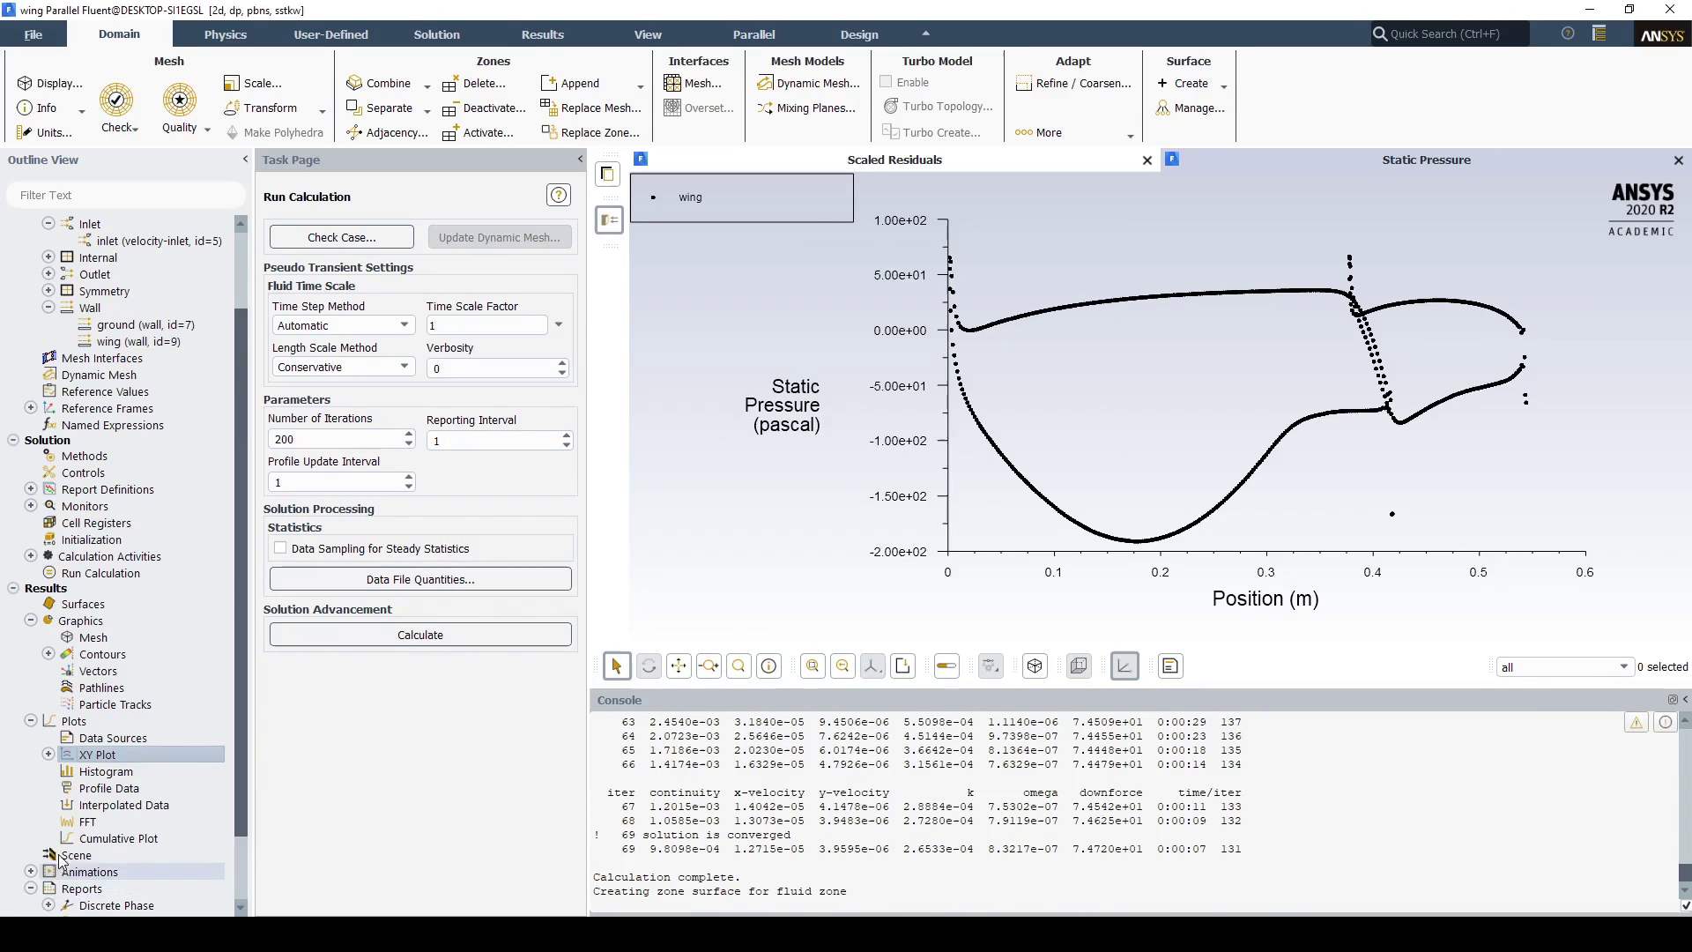
click(31, 889)
Step: Print the wing force along direction (0, -1), giving about 74.72 N total
click(126, 851)
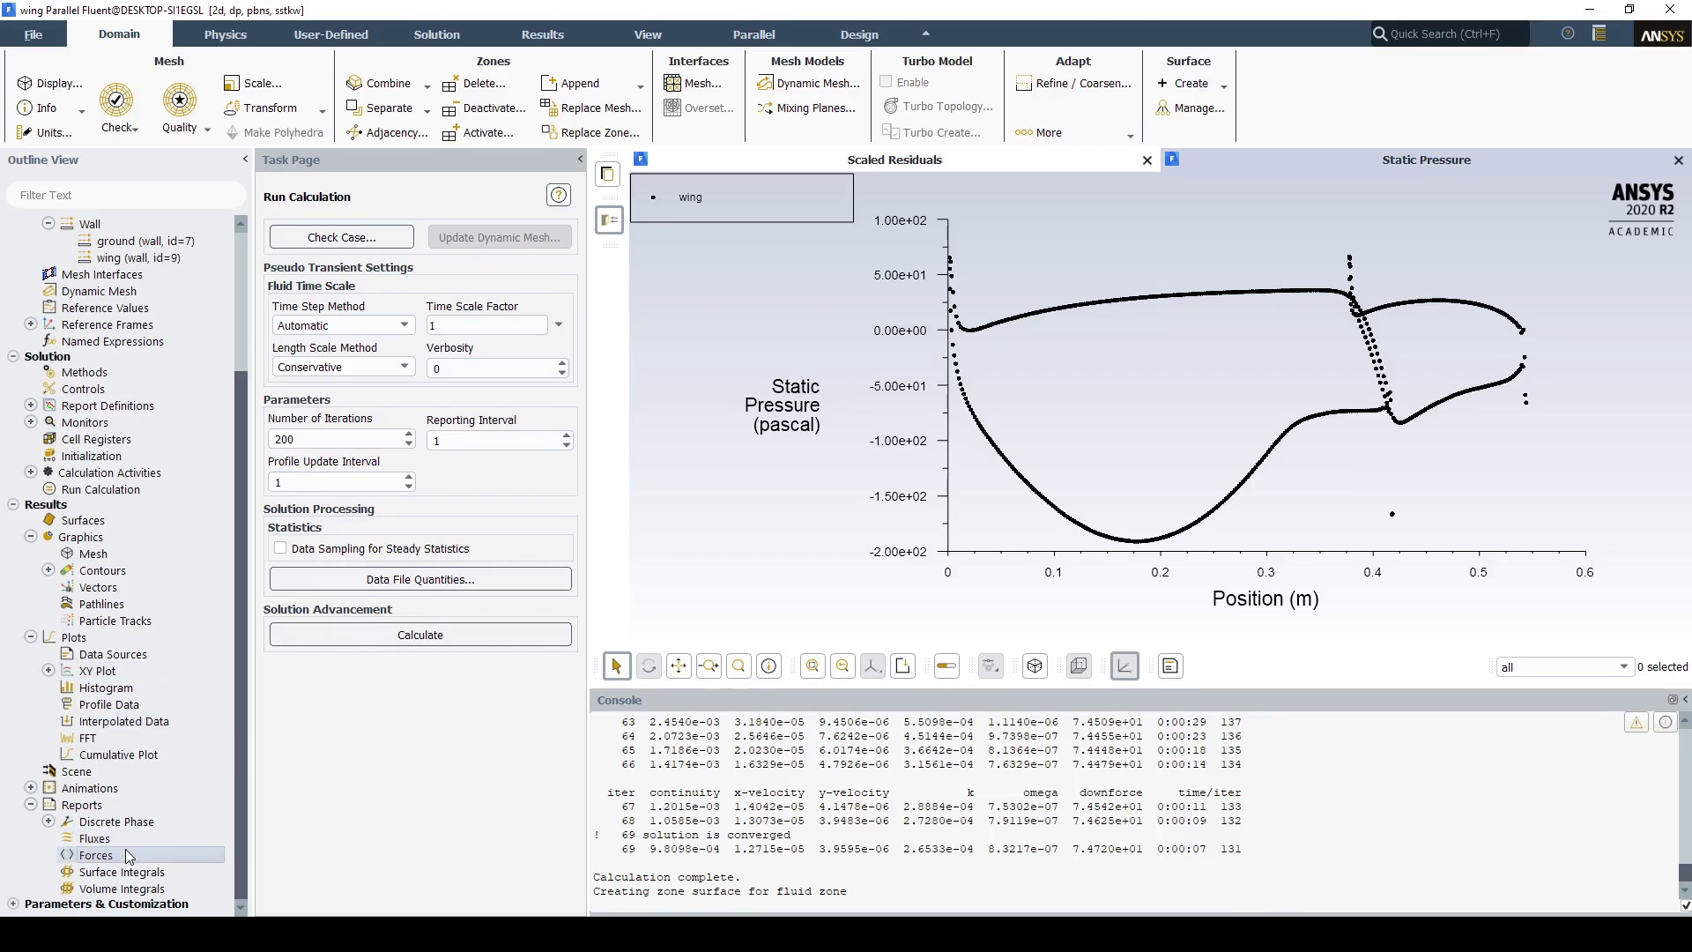
double_click(125, 849)
double_click(434, 500)
text(-1)
double_click(437, 477)
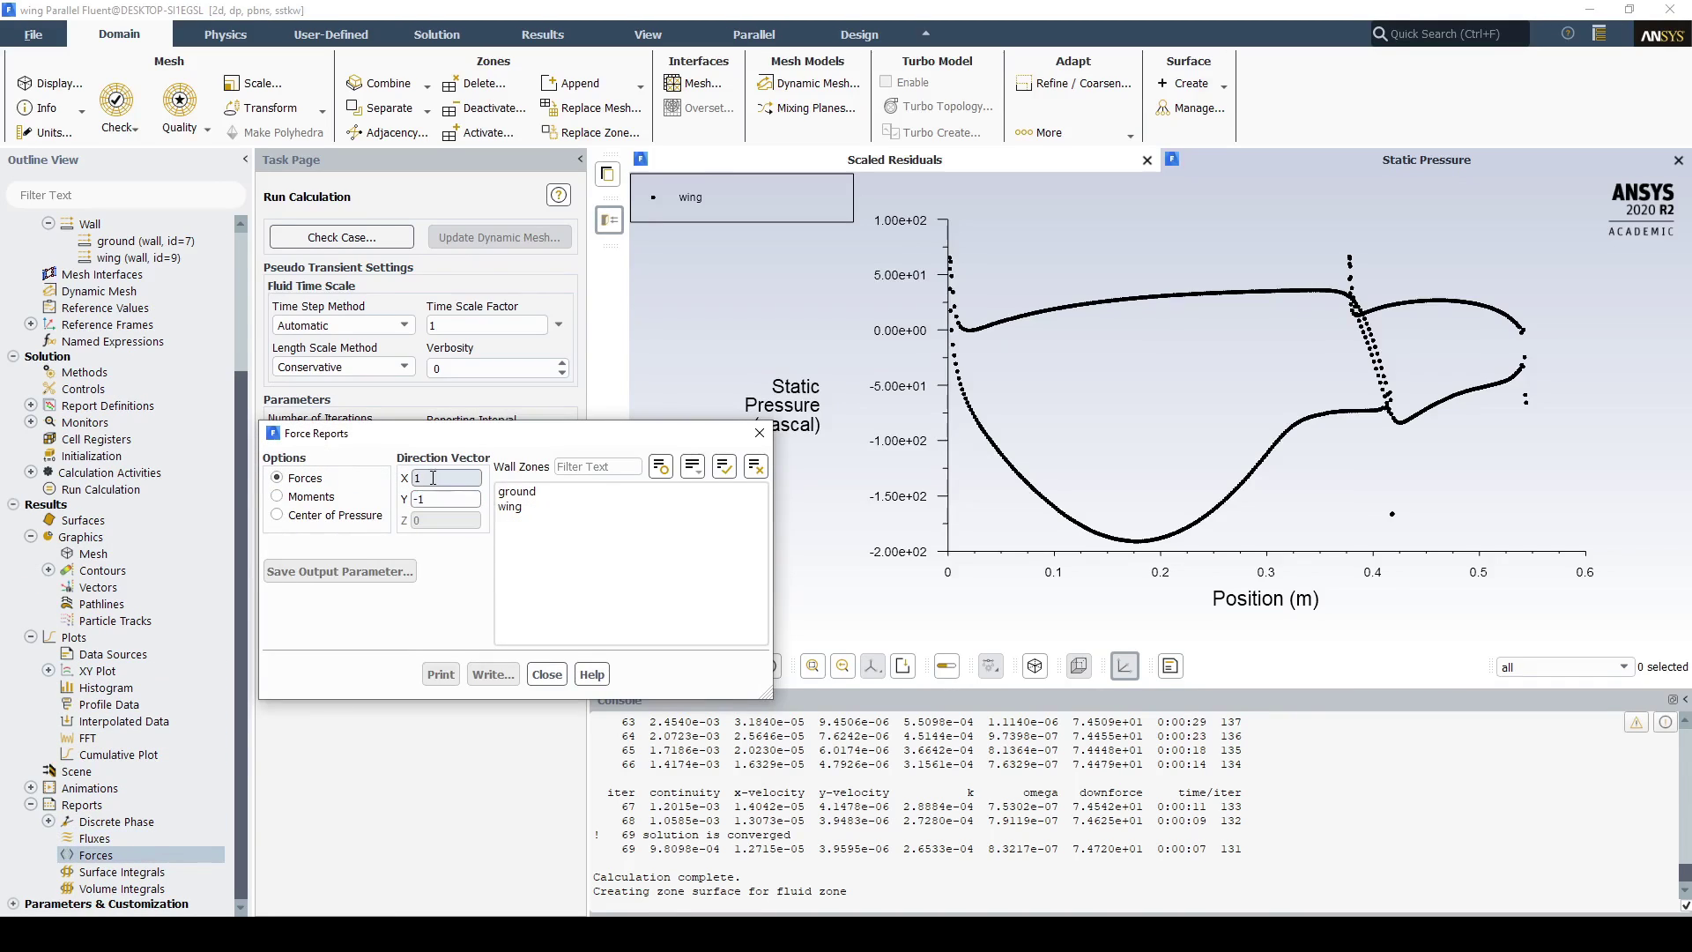
text(0)
click(511, 507)
click(450, 674)
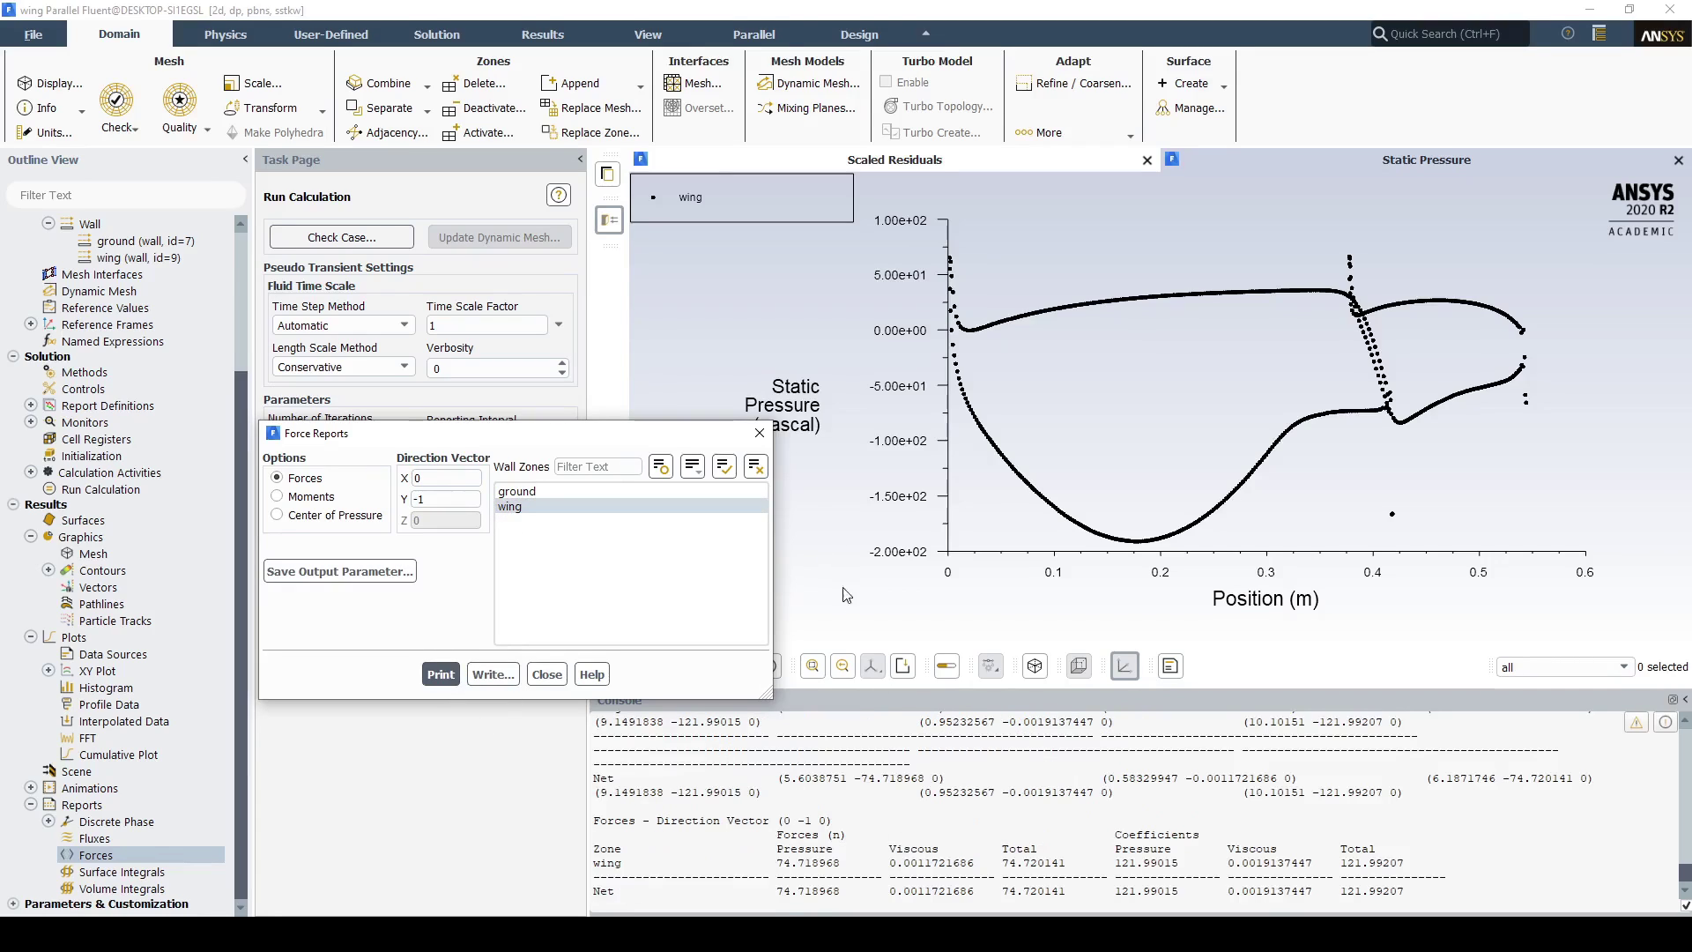
drag(1005, 891, 1025, 892)
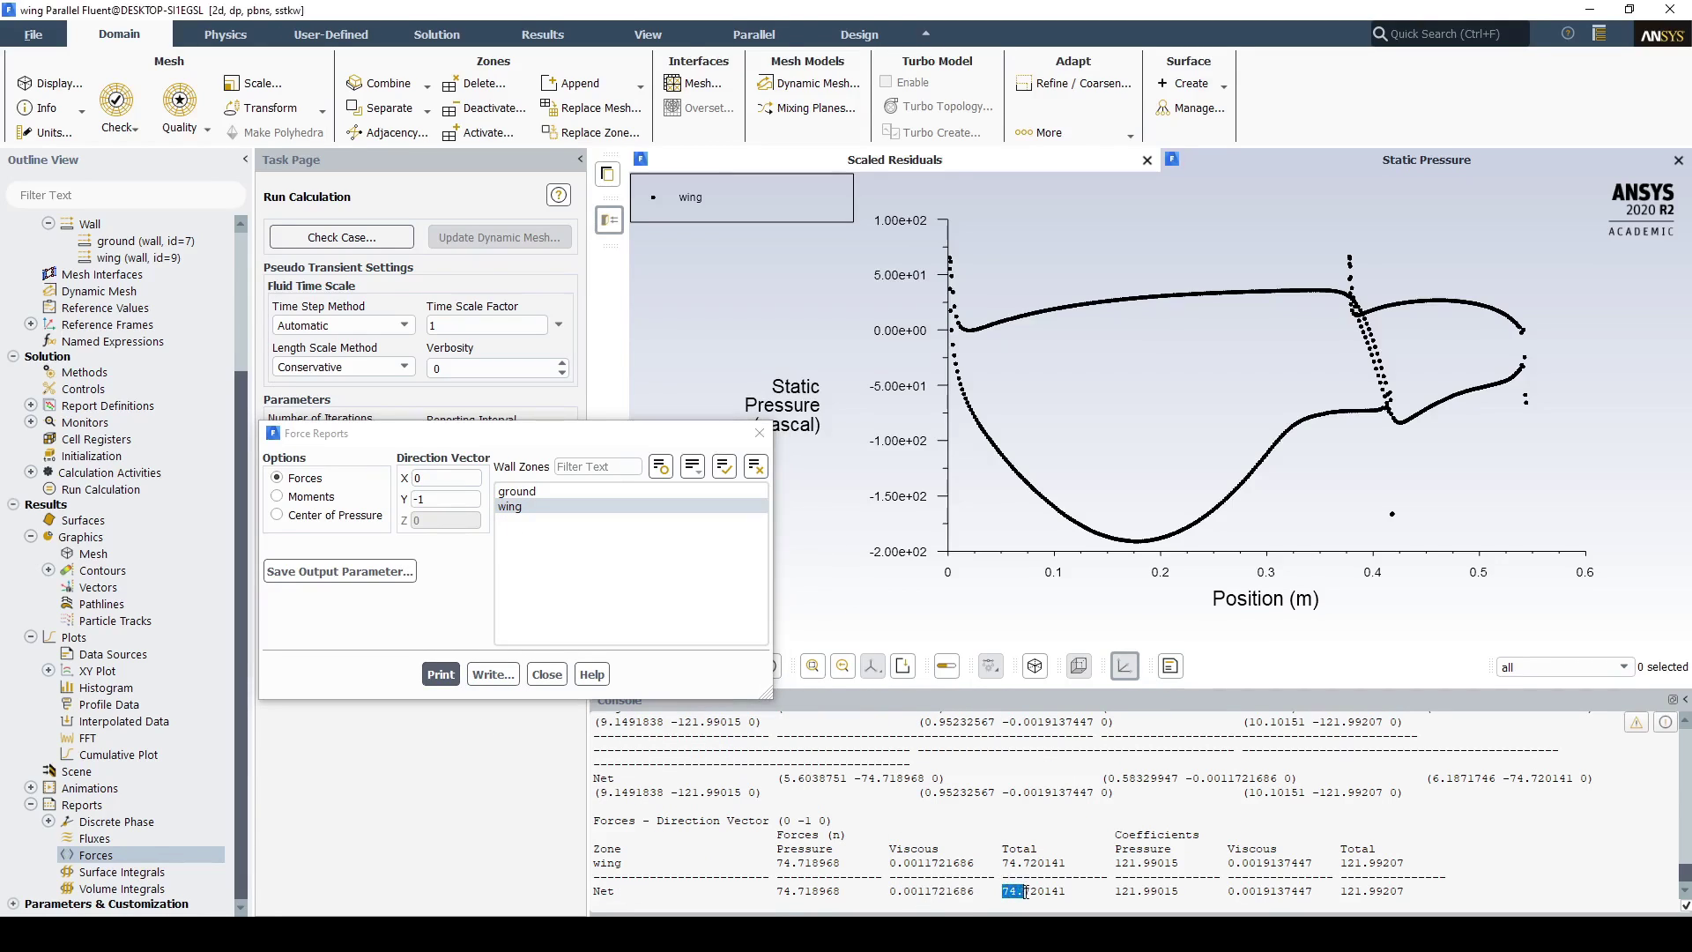
click(761, 435)
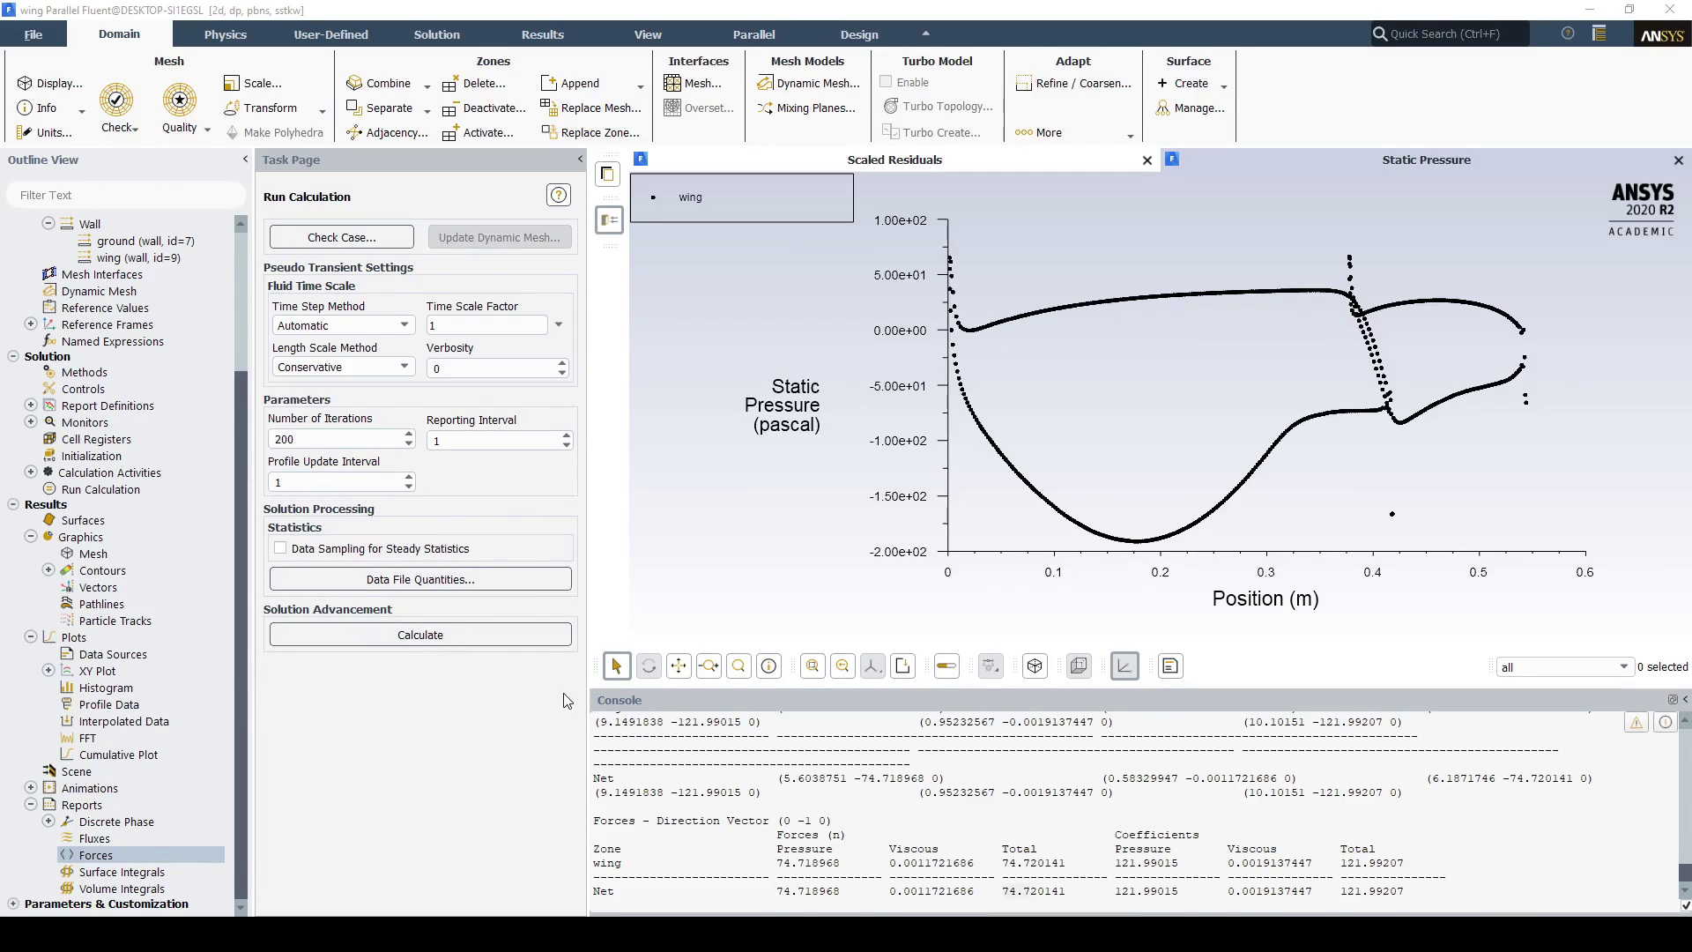
click(855, 35)
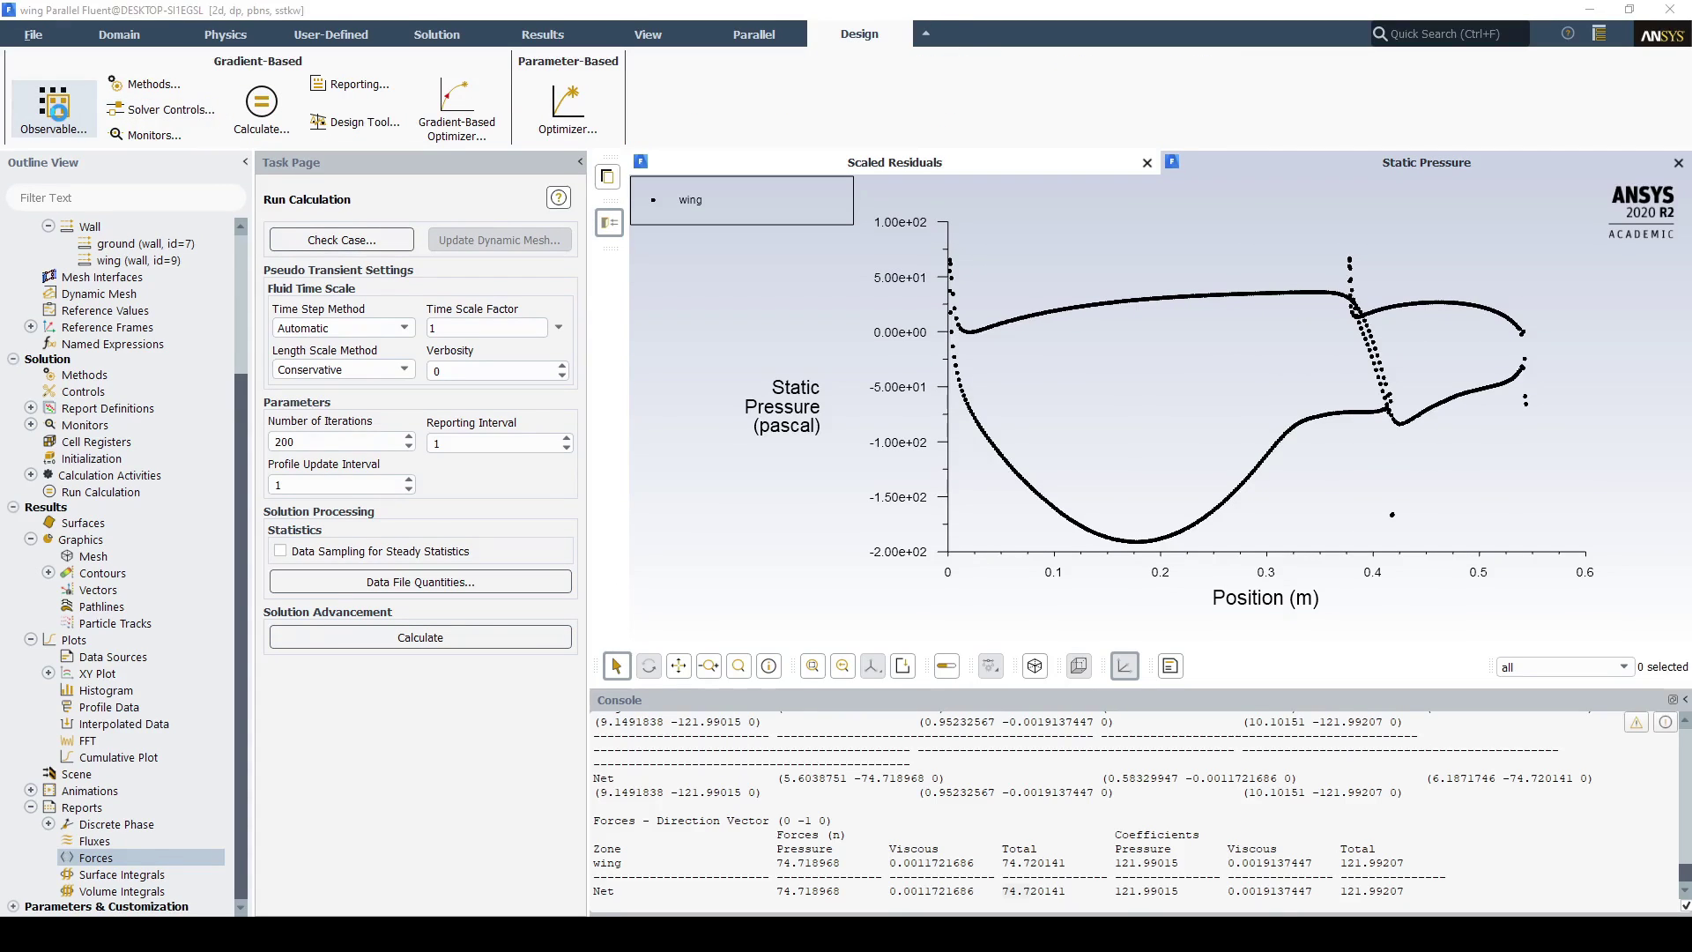
Step: Activate the adjoint solver and create a force observable named downforce
click(61, 121)
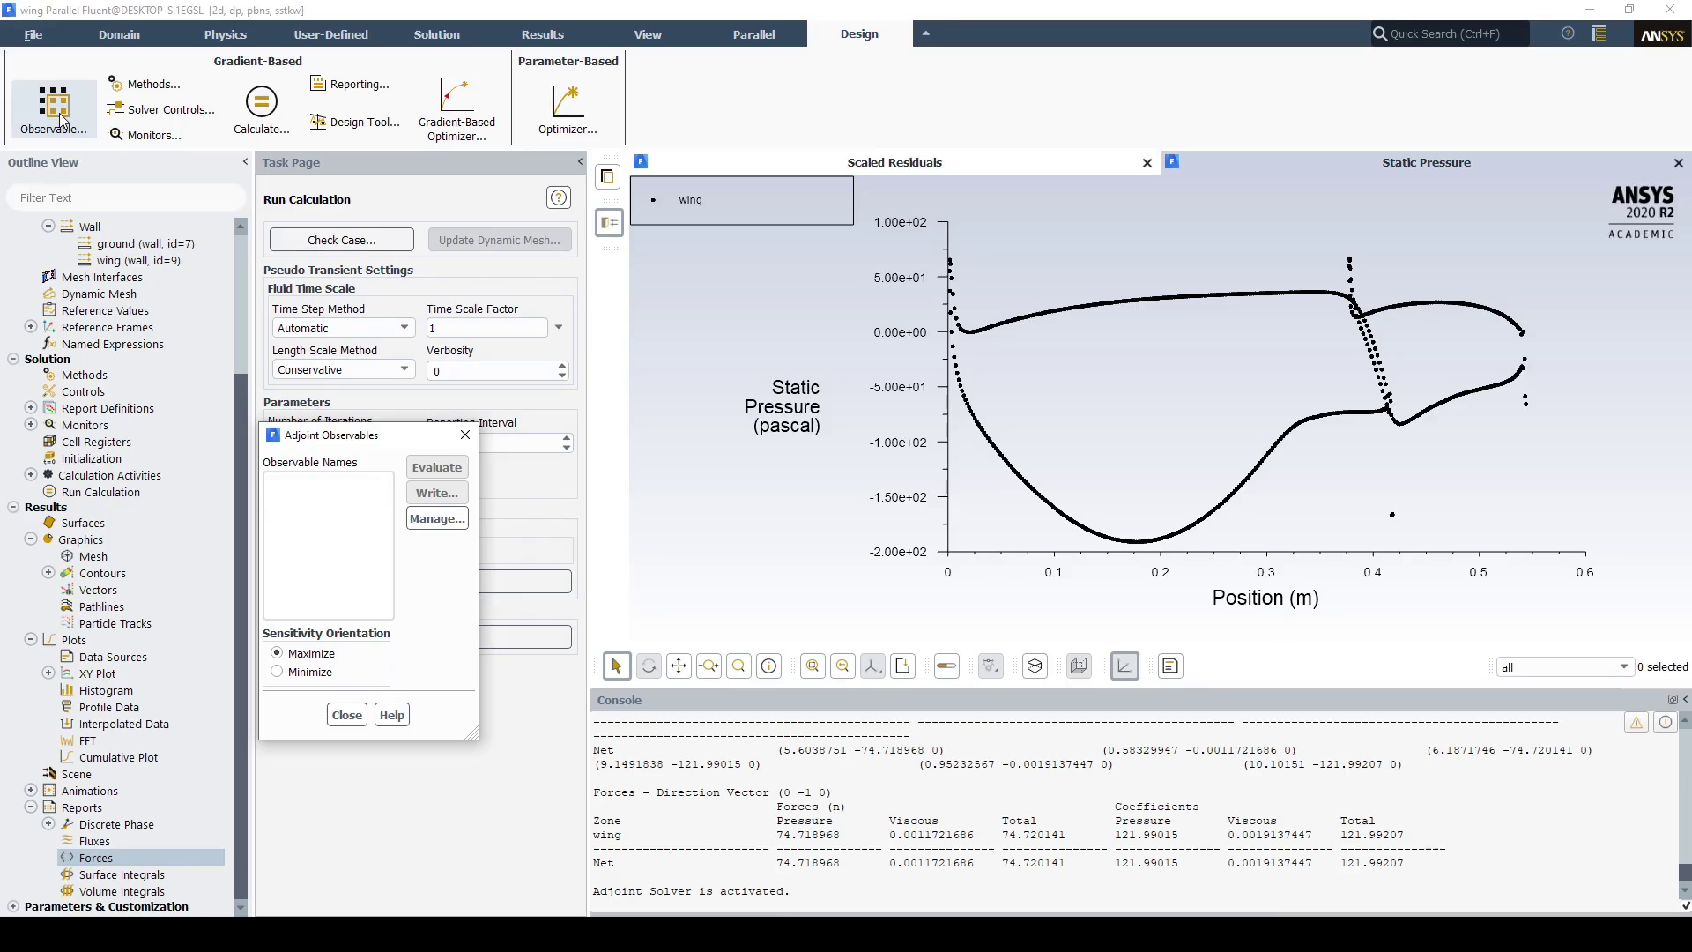
click(434, 519)
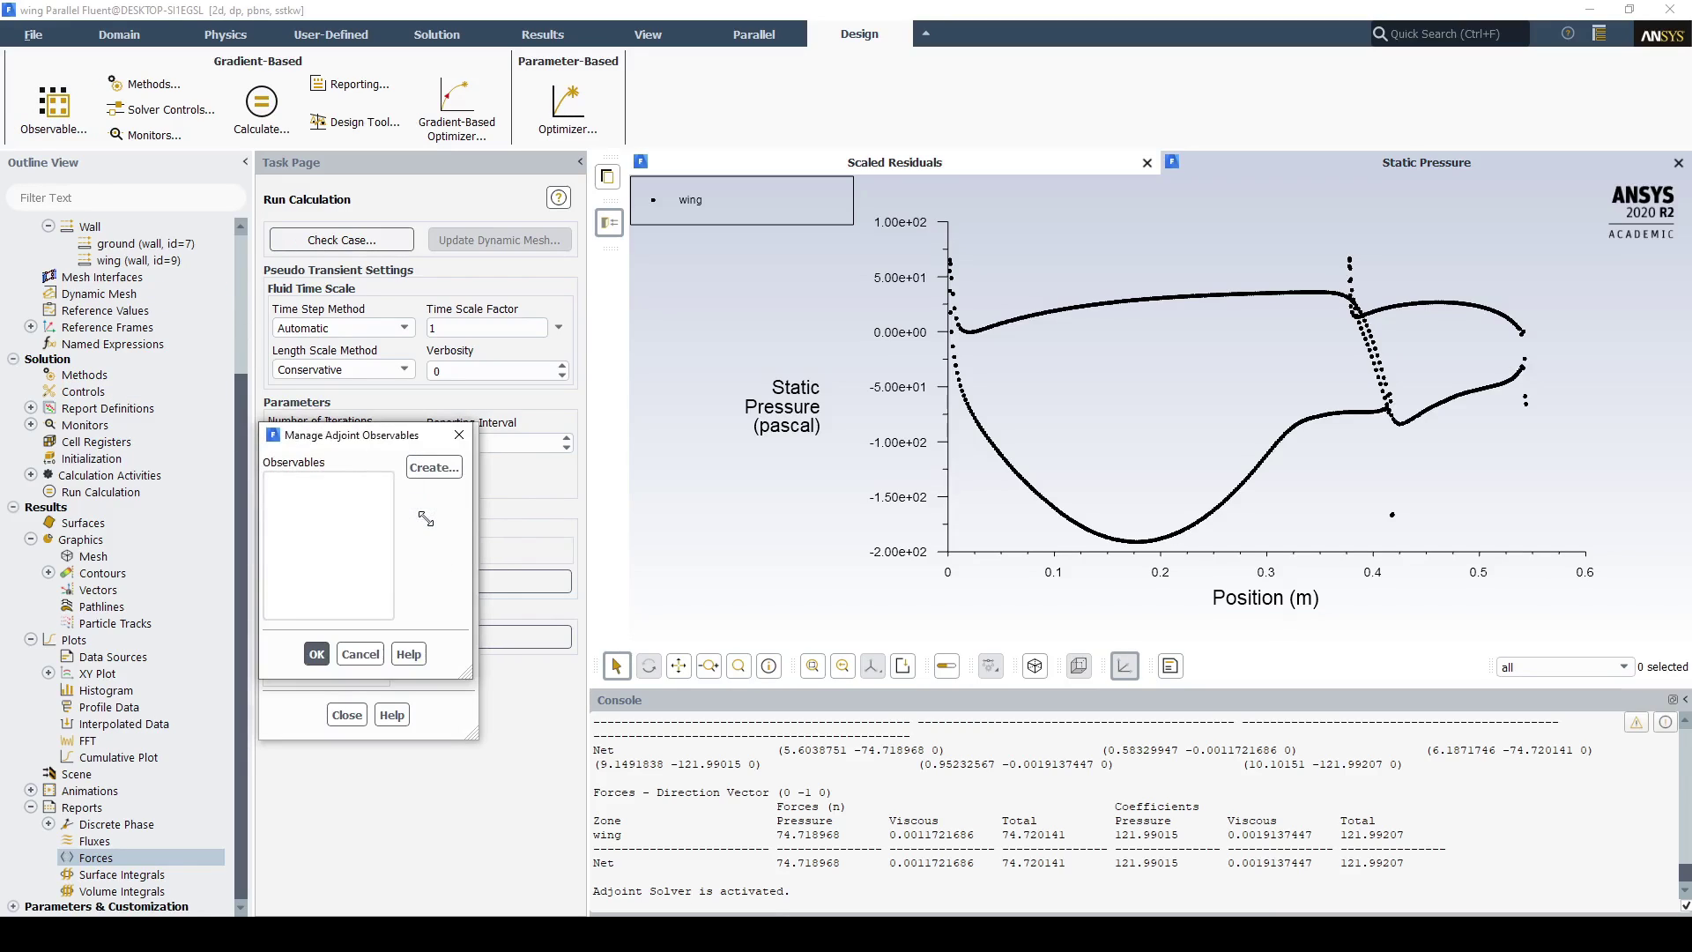
click(434, 466)
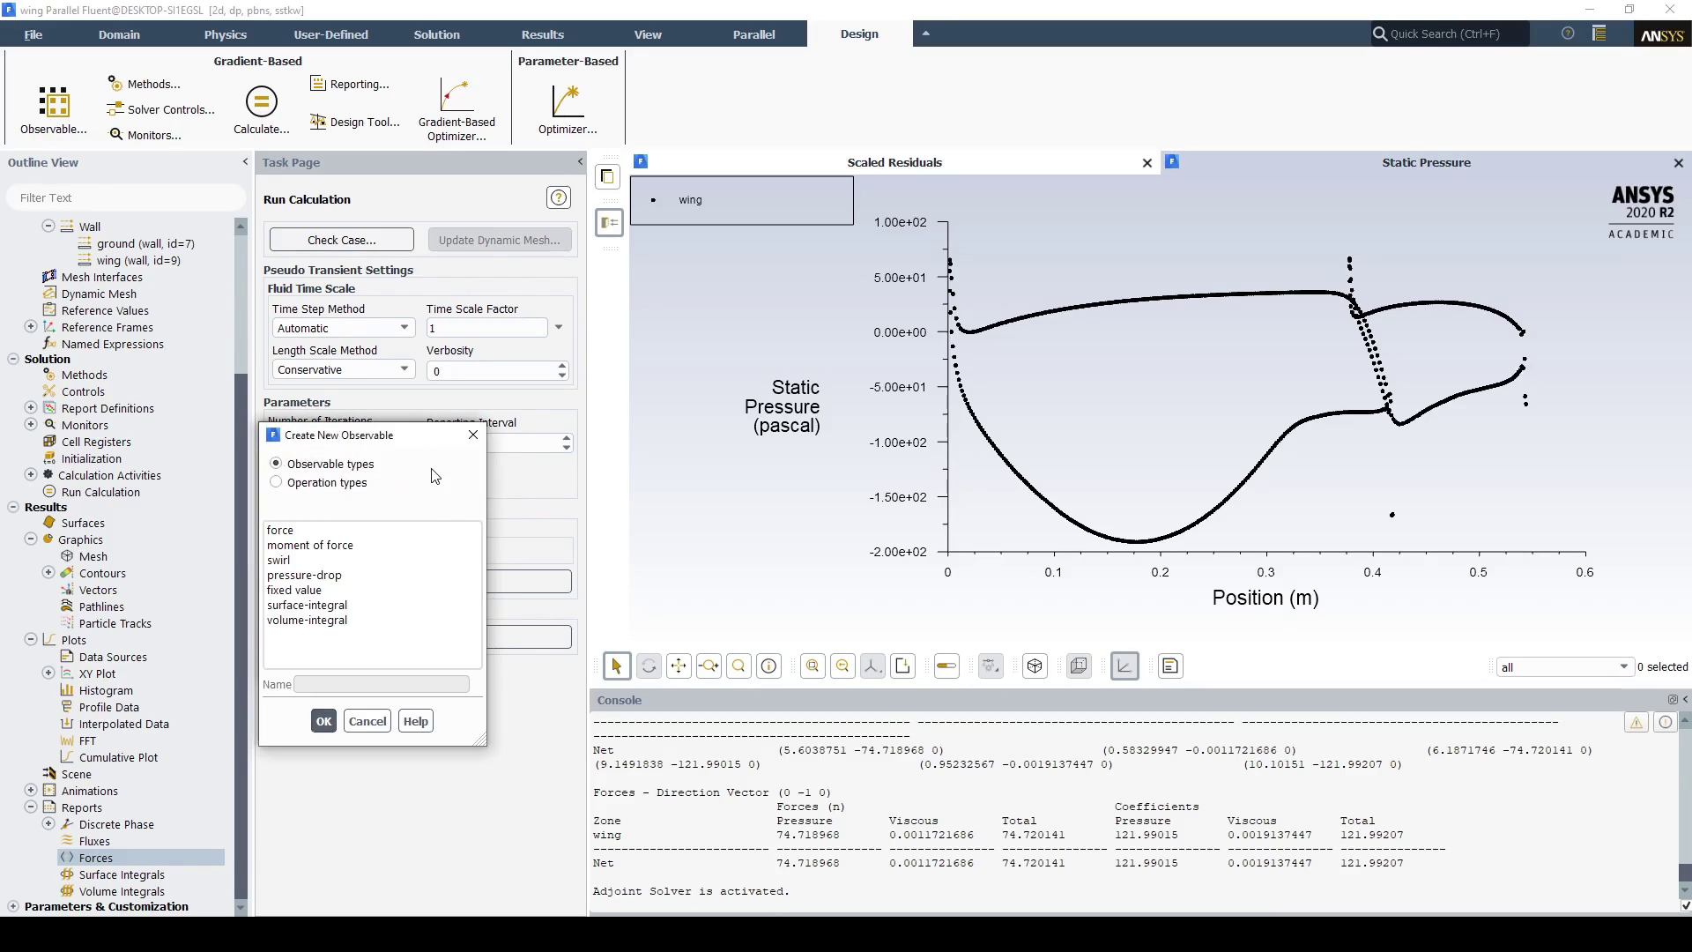
click(353, 532)
drag(340, 685, 285, 687)
key(BackSpace)
text(down)
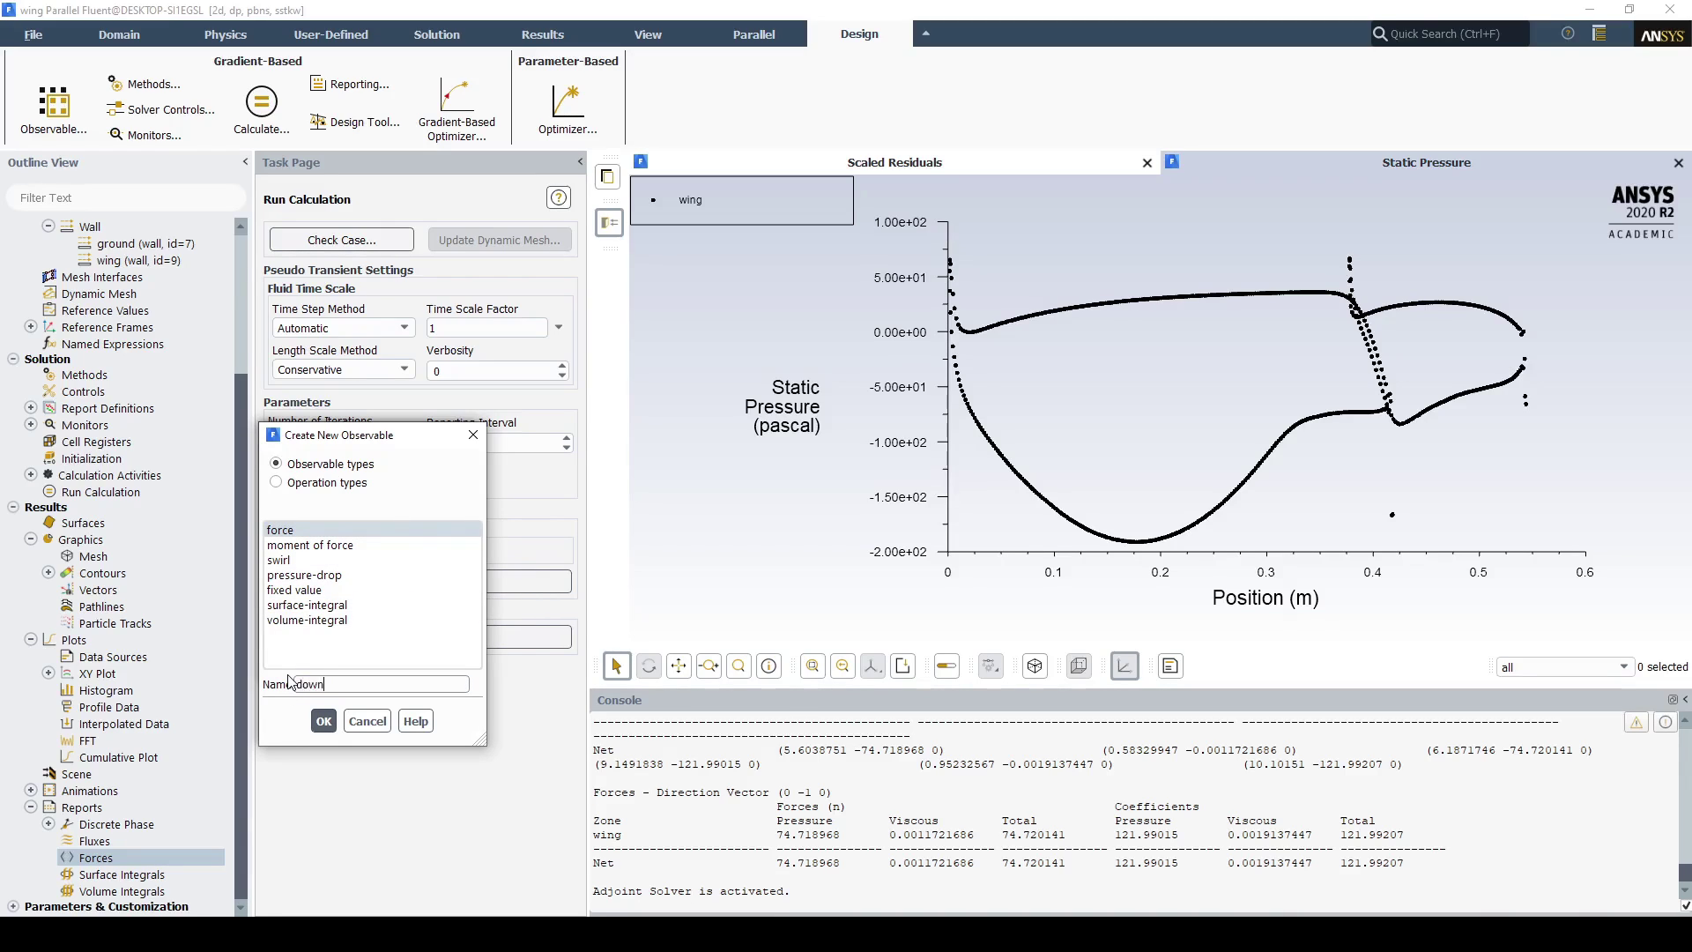
text(force)
click(323, 721)
Step: Set the downforce observable to measure the wing zone along X 0, Y -1
click(300, 702)
double_click(602, 672)
text(0)
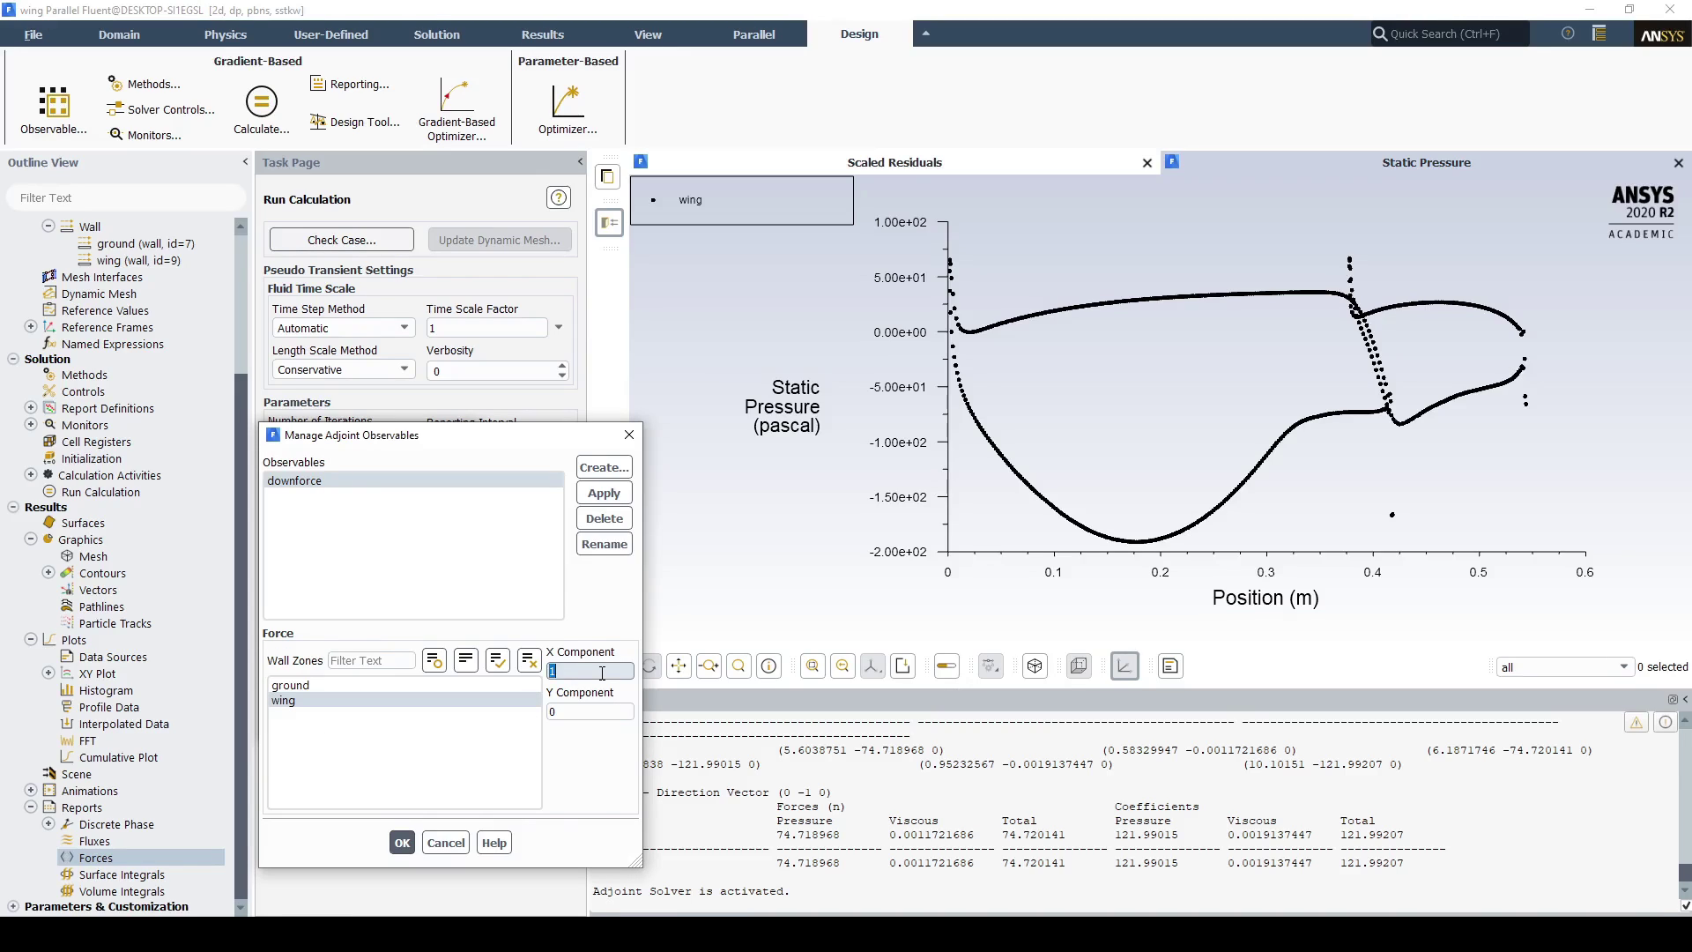
click(591, 710)
text(-1)
click(604, 492)
click(401, 842)
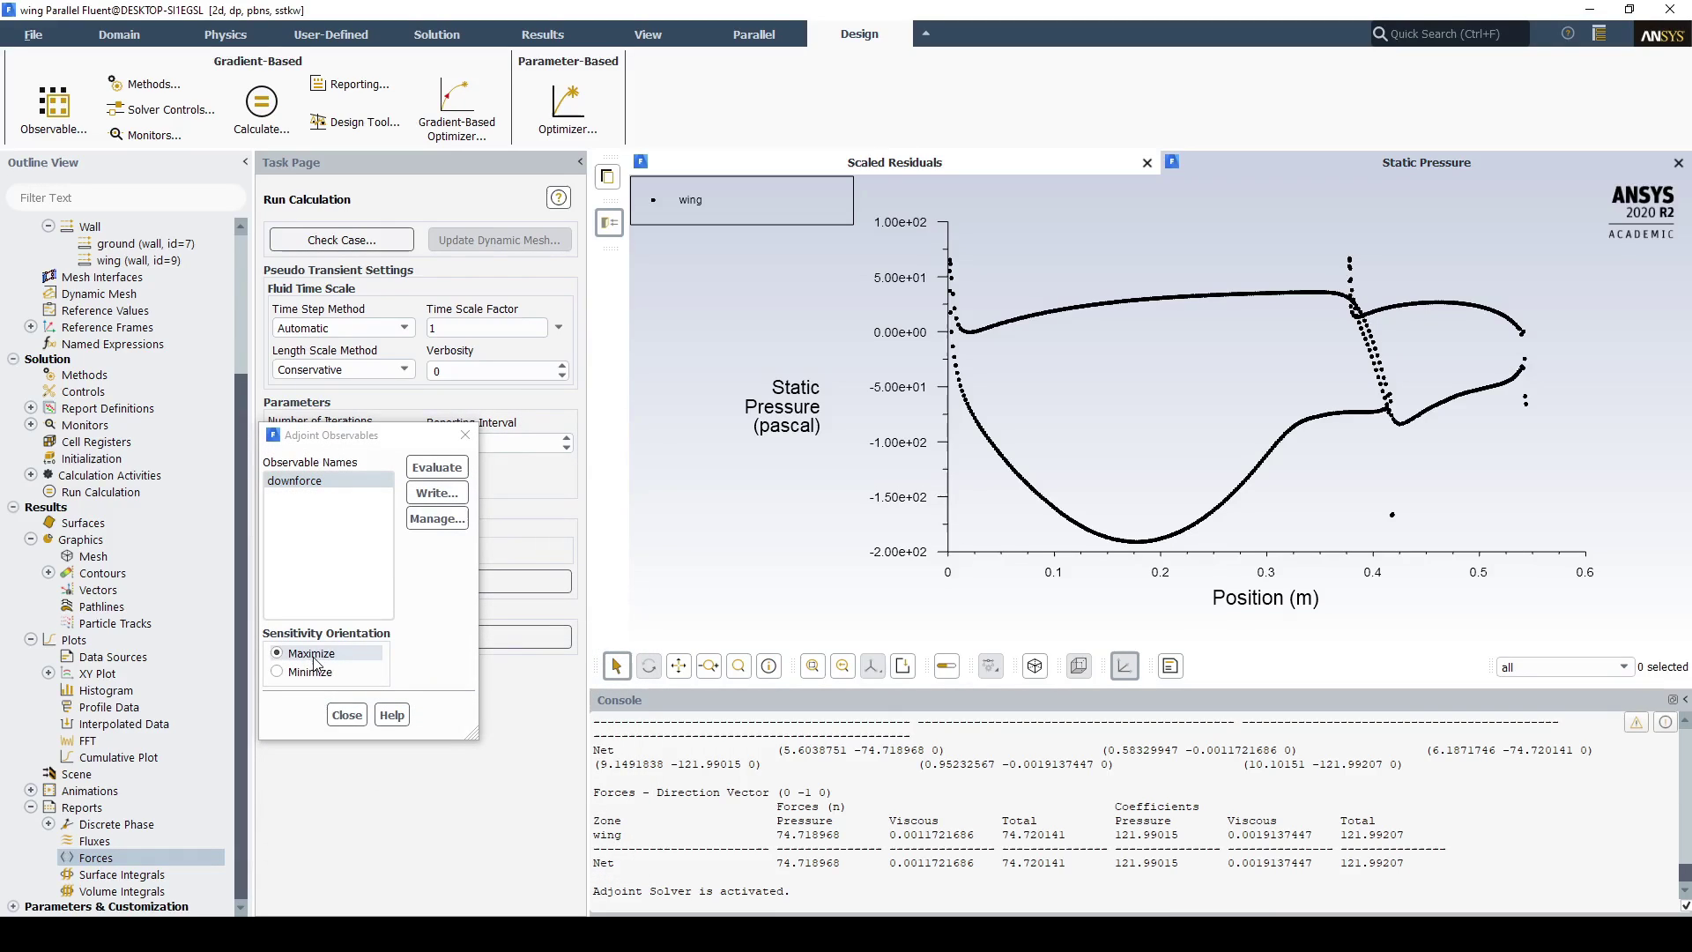
click(346, 715)
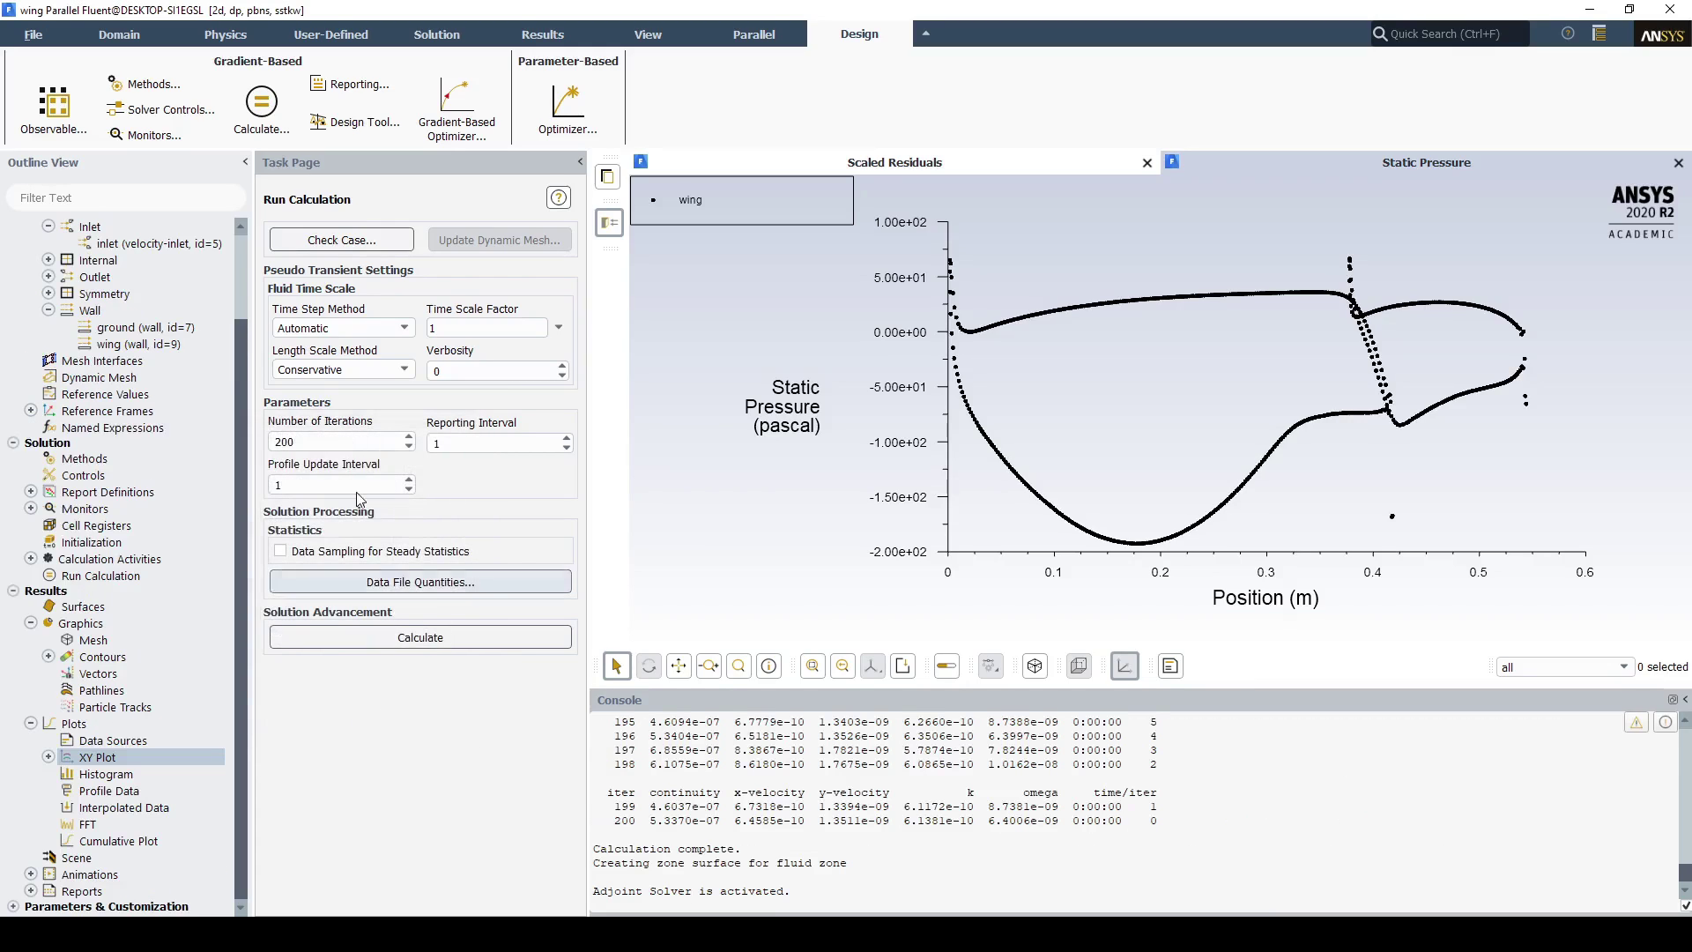
Step: Apply Best Match: Least Squares Cell Based, Second Order, Second Order Upwind adjoint schemes
click(141, 85)
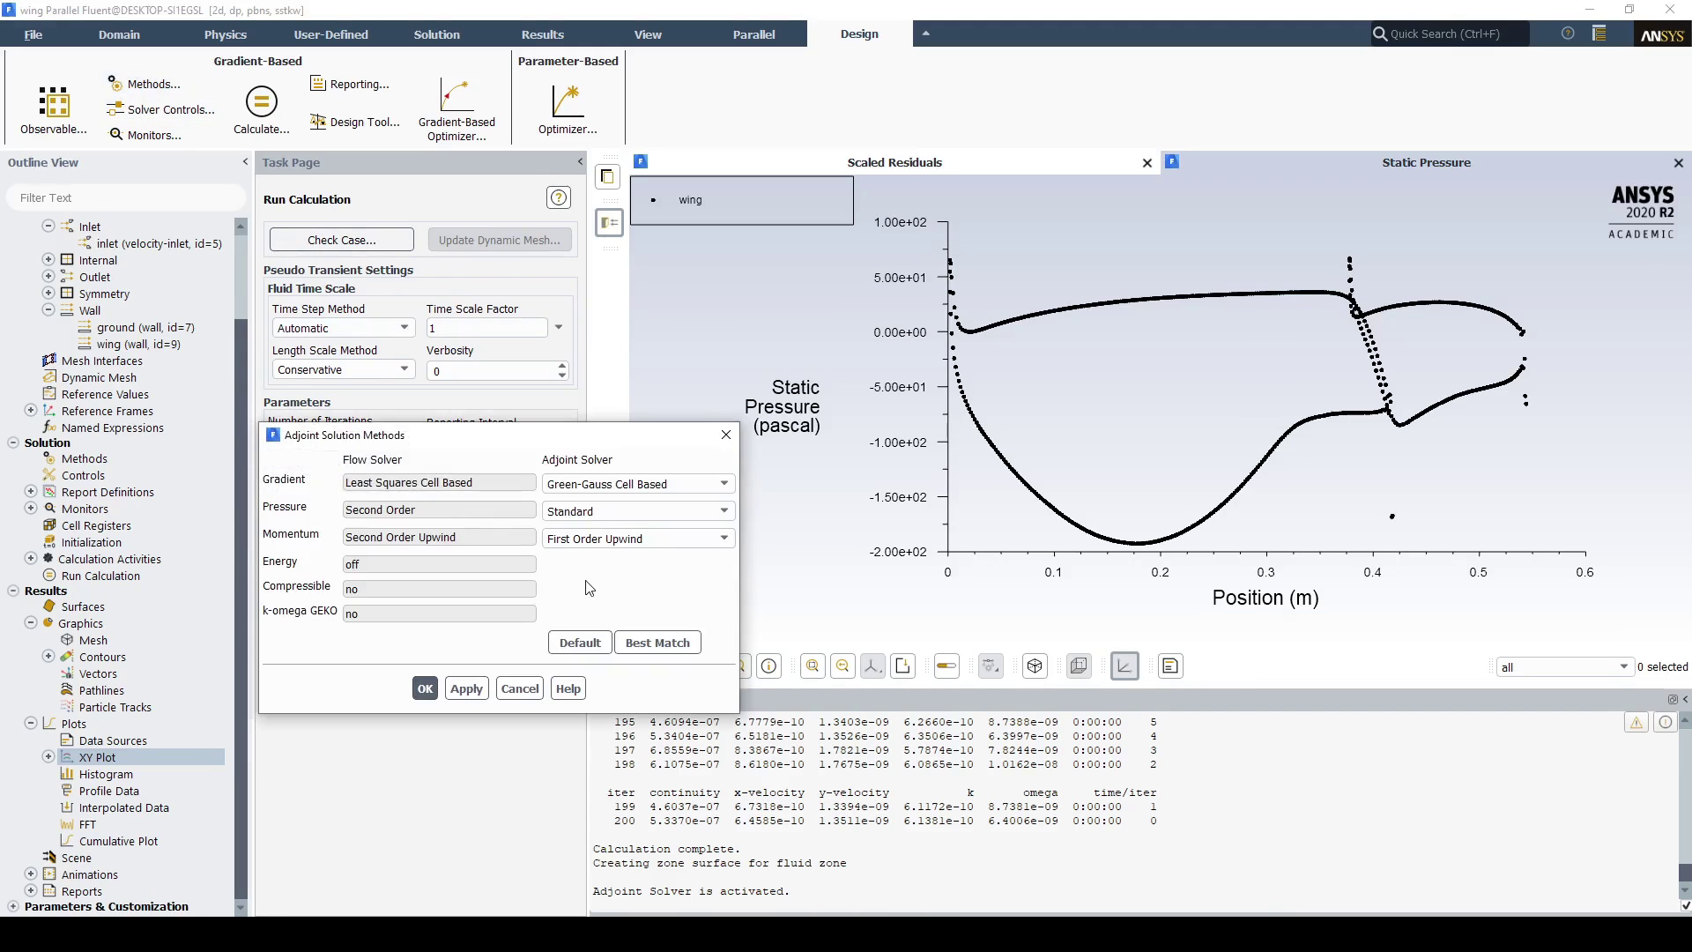
click(657, 642)
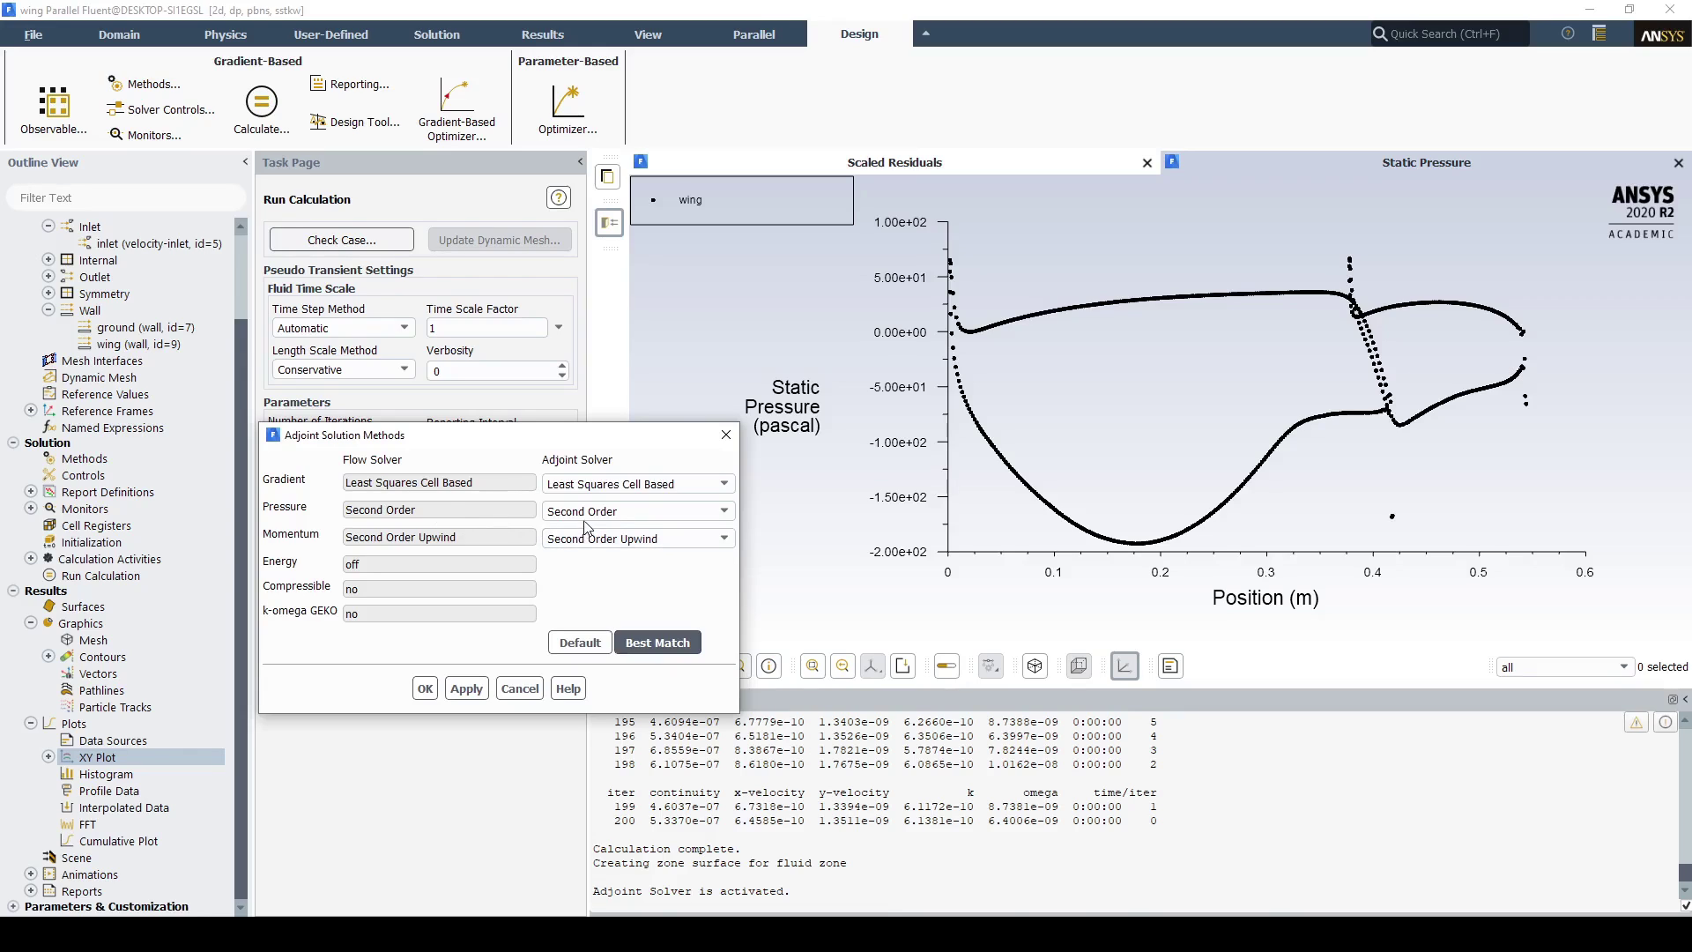
click(427, 687)
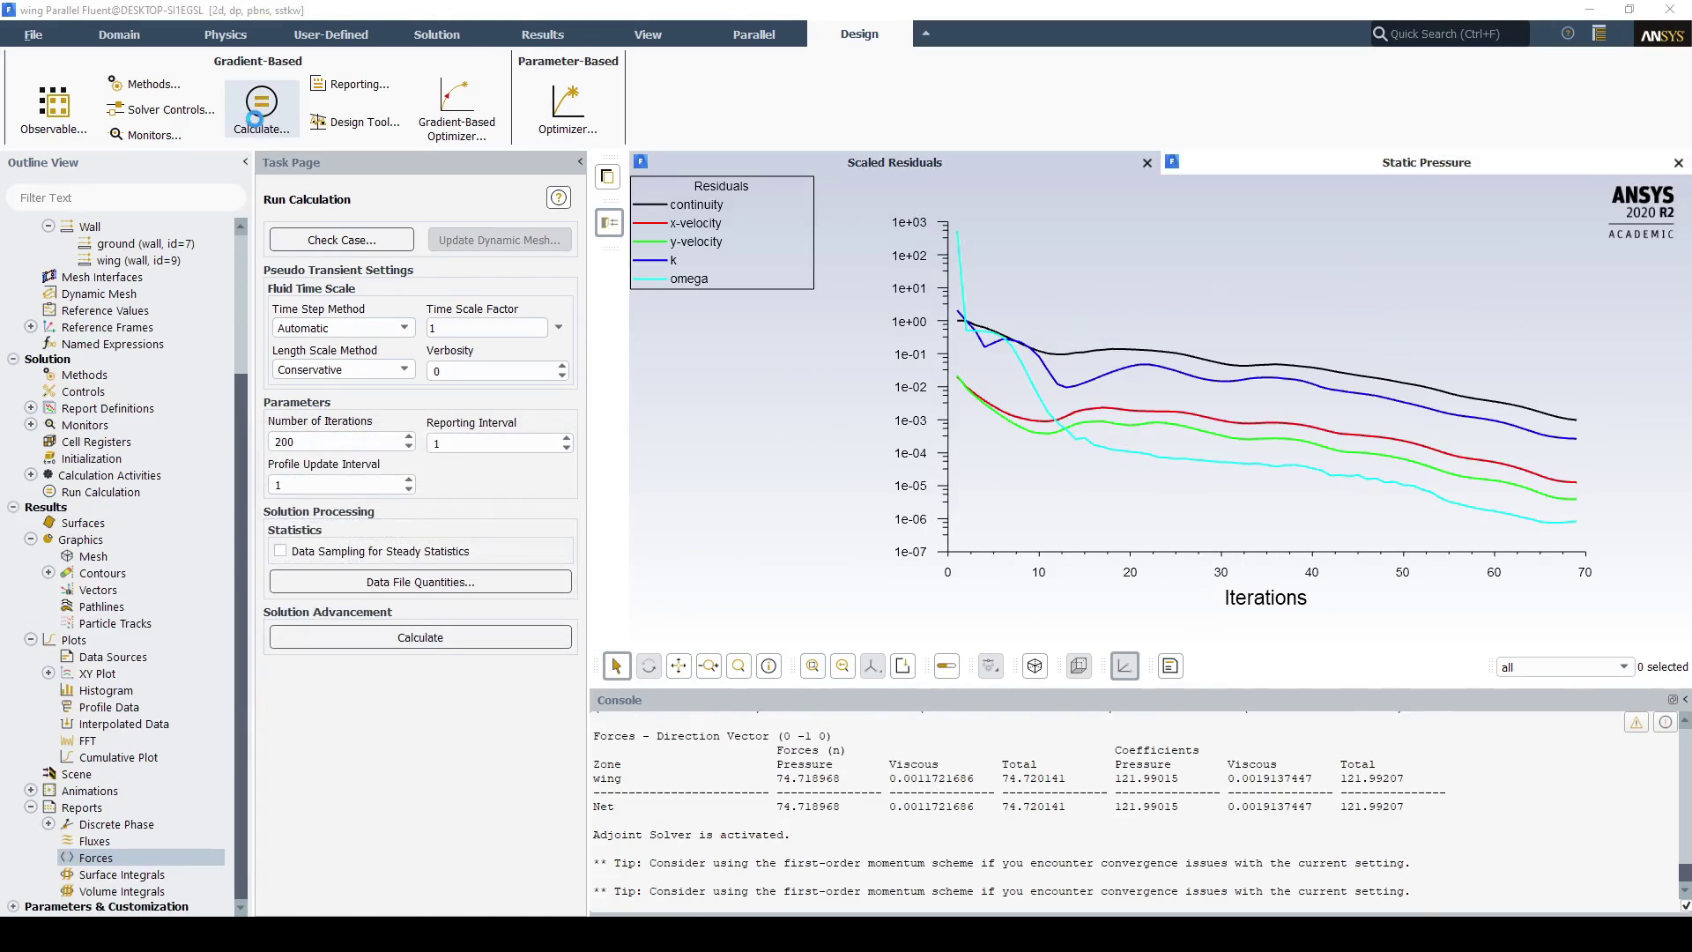
Step: Run the adjoint calculation for up to 100 iterations, converging after 32
click(261, 104)
double_click(306, 543)
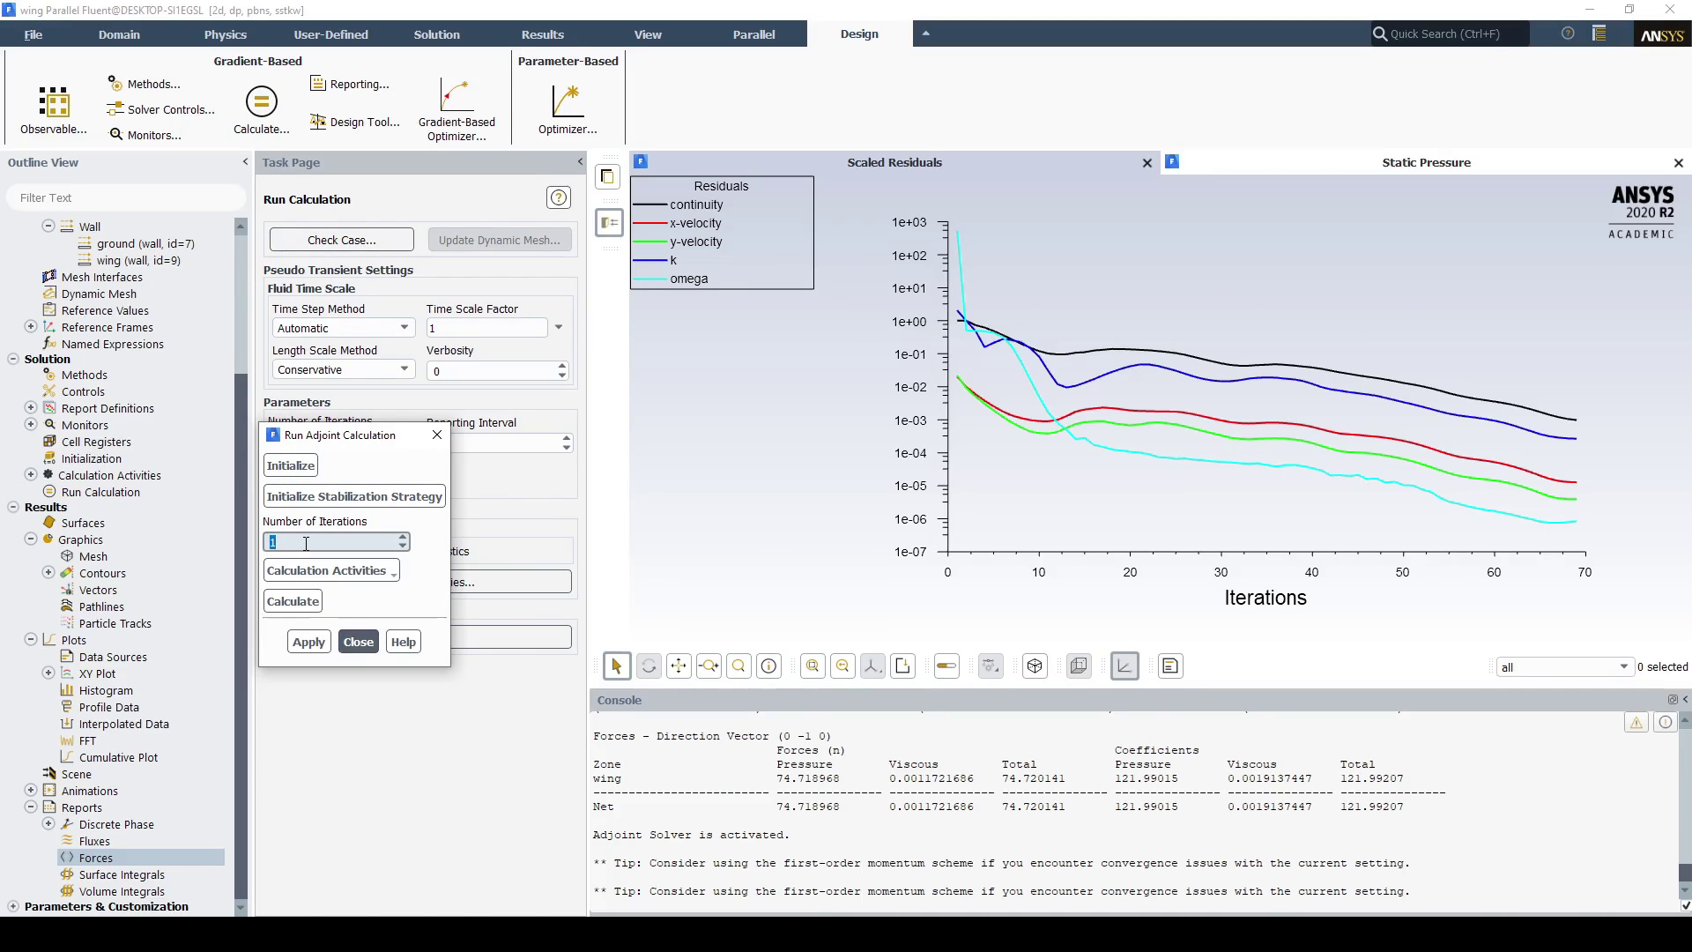
text(100)
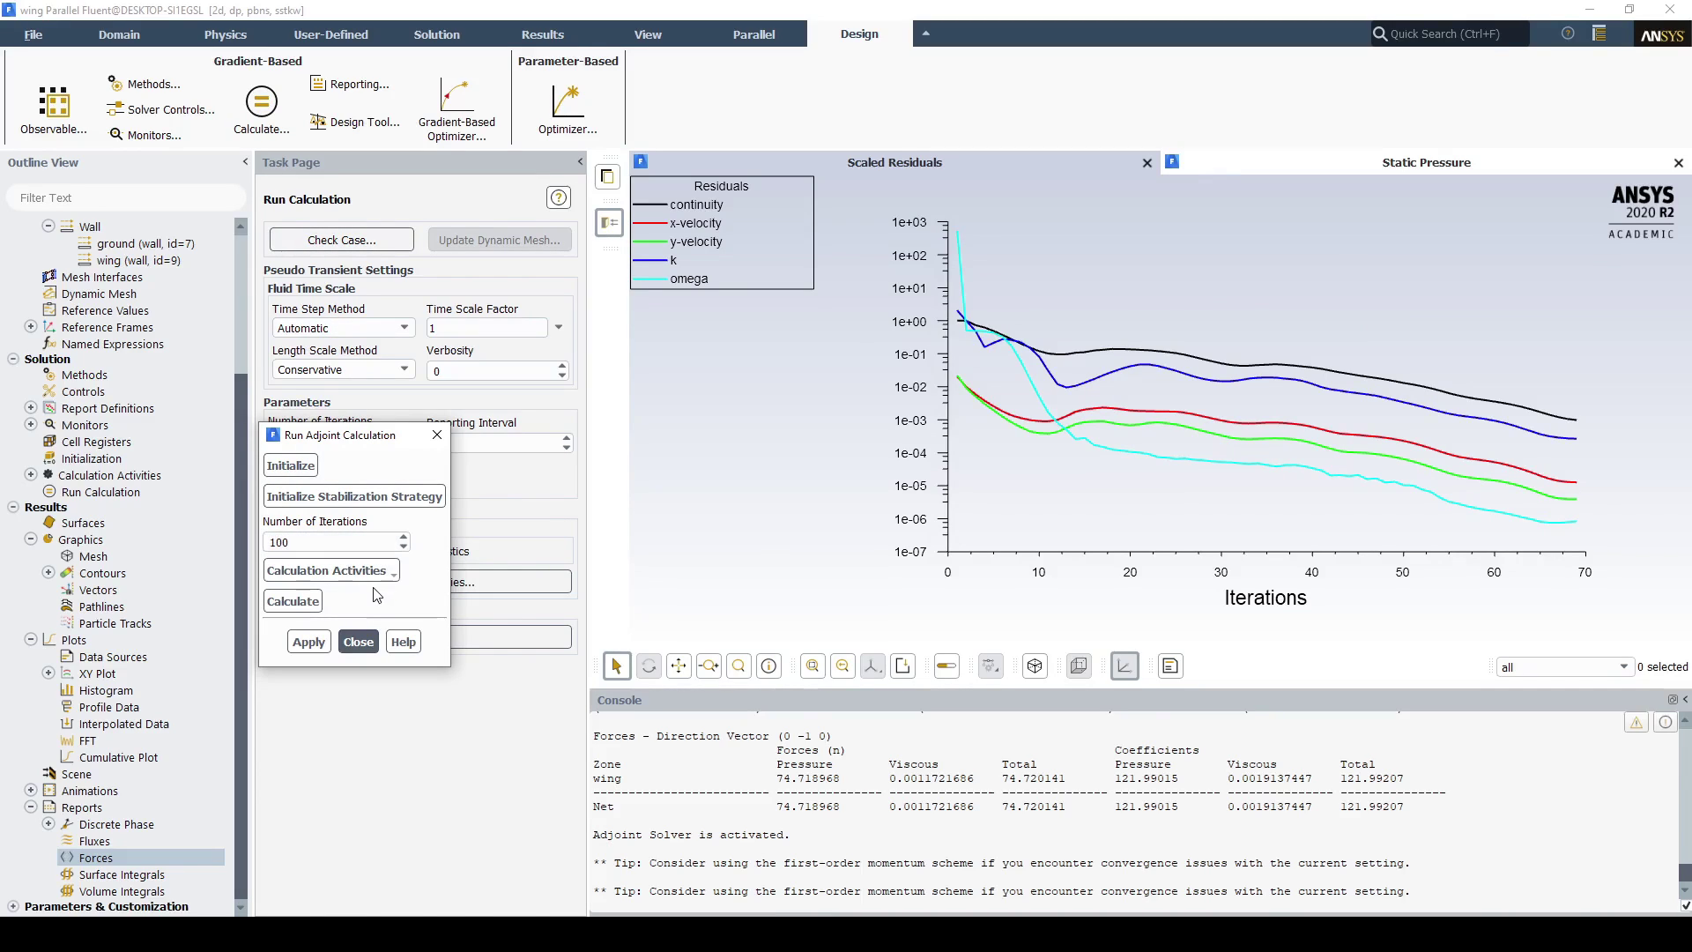
click(297, 603)
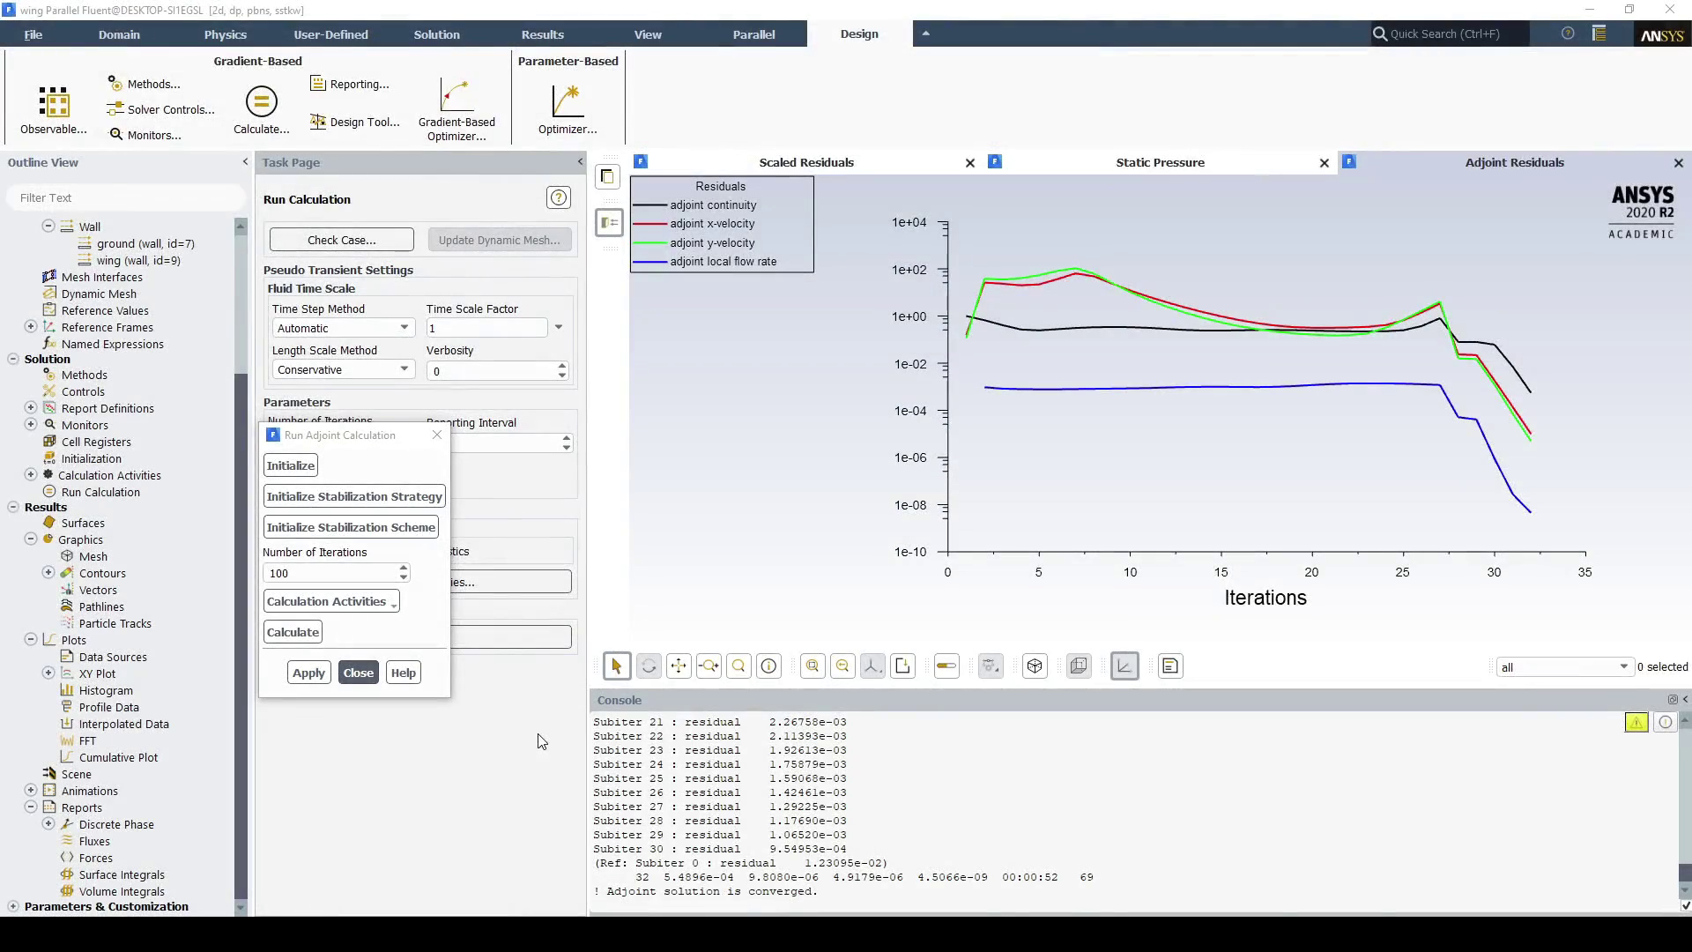
click(437, 436)
Step: In the Design Tool, modify the wing zone with a 20% target change in downforce
click(348, 139)
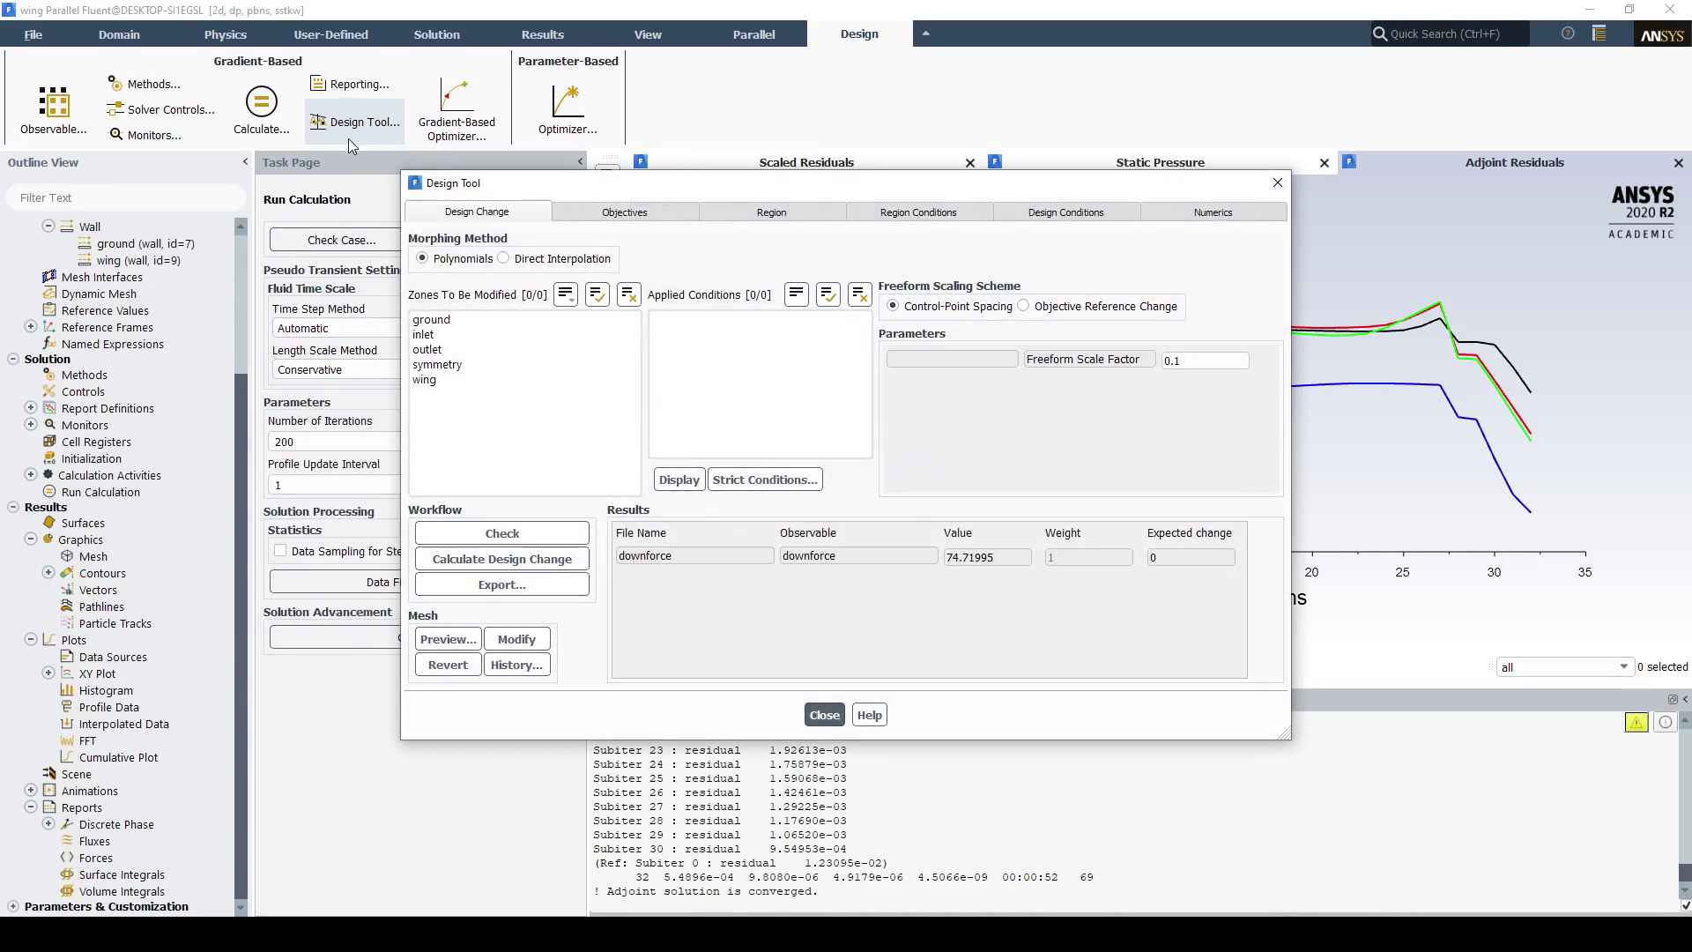
click(427, 383)
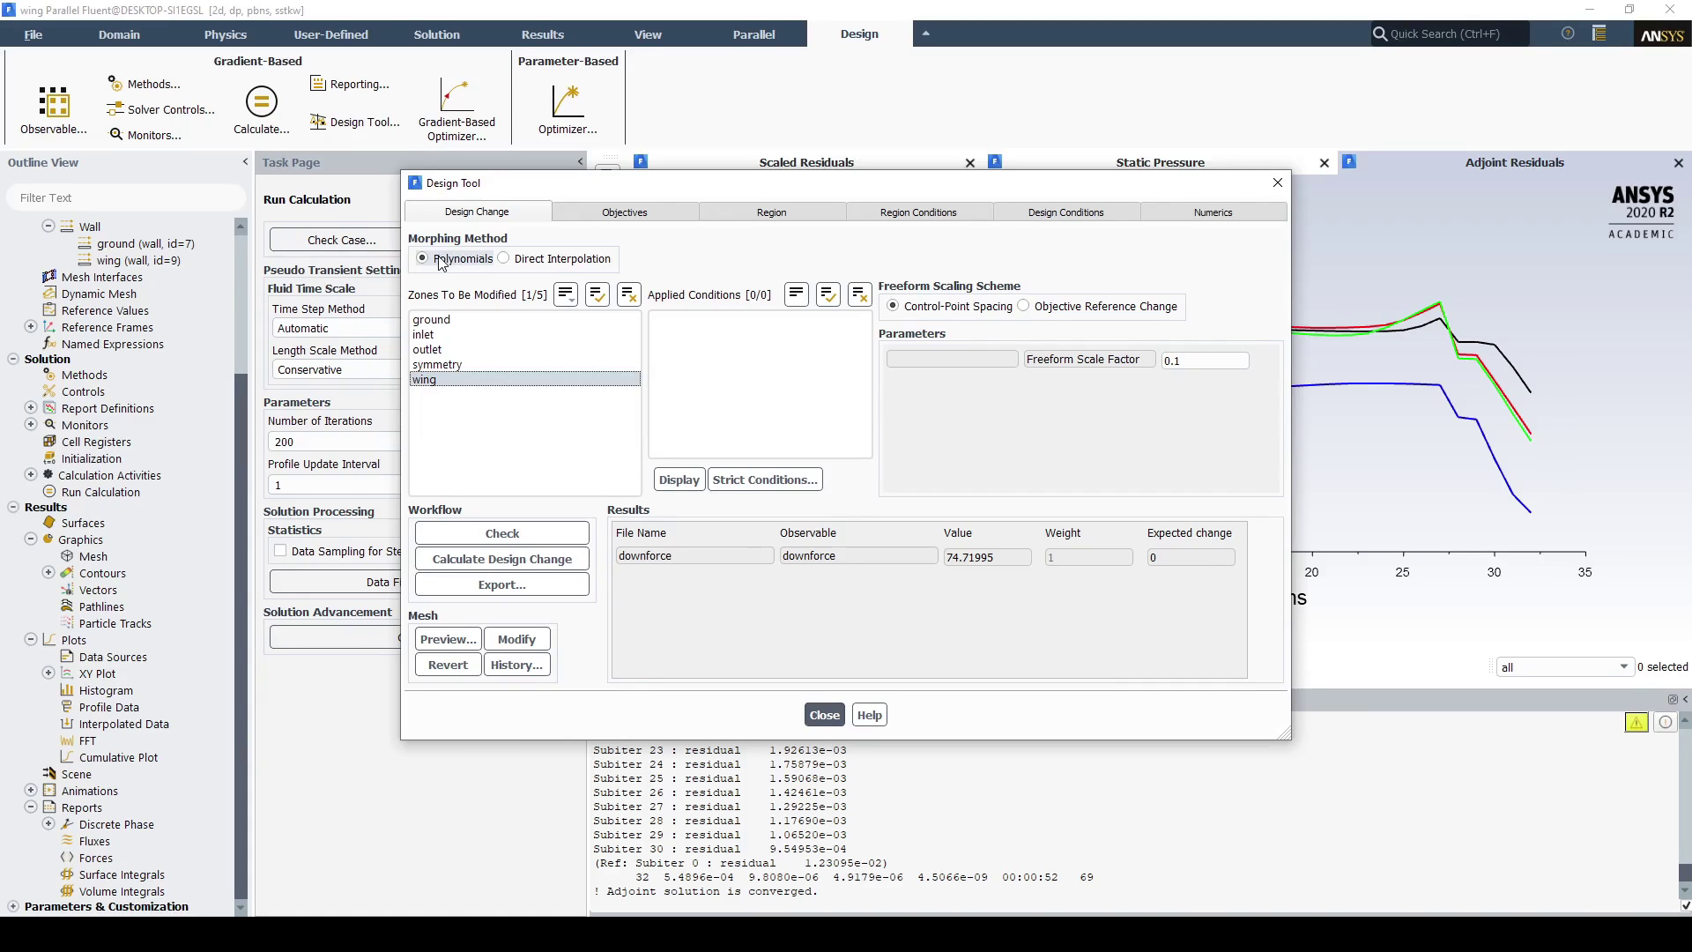
click(624, 214)
click(485, 282)
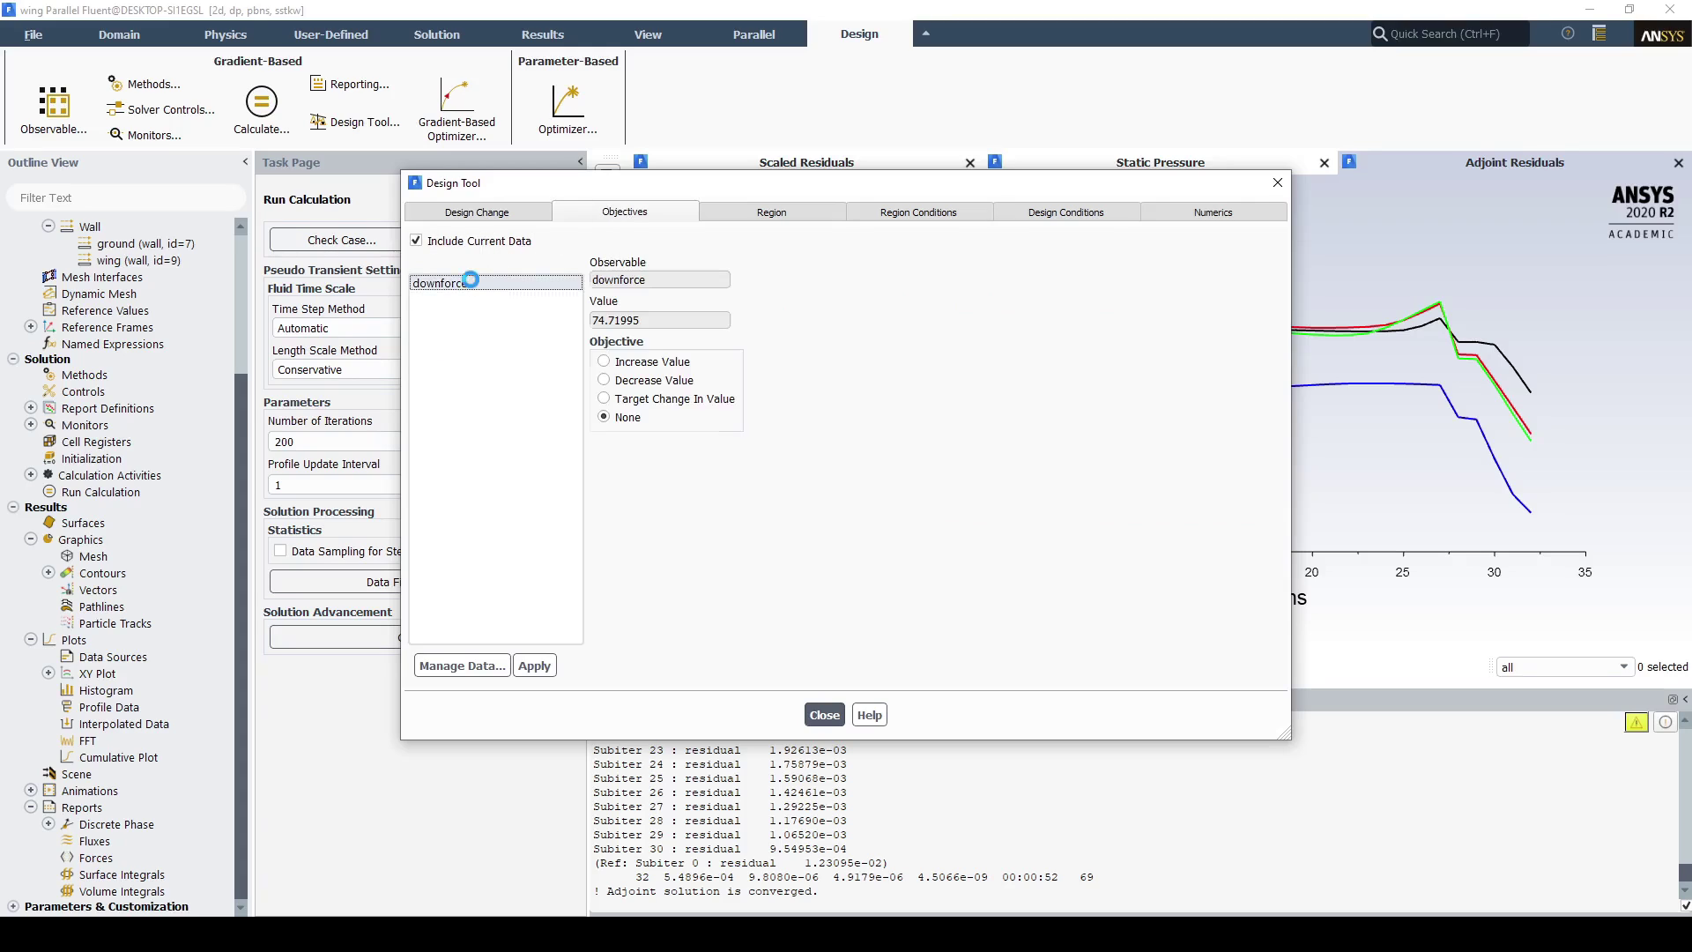
click(628, 399)
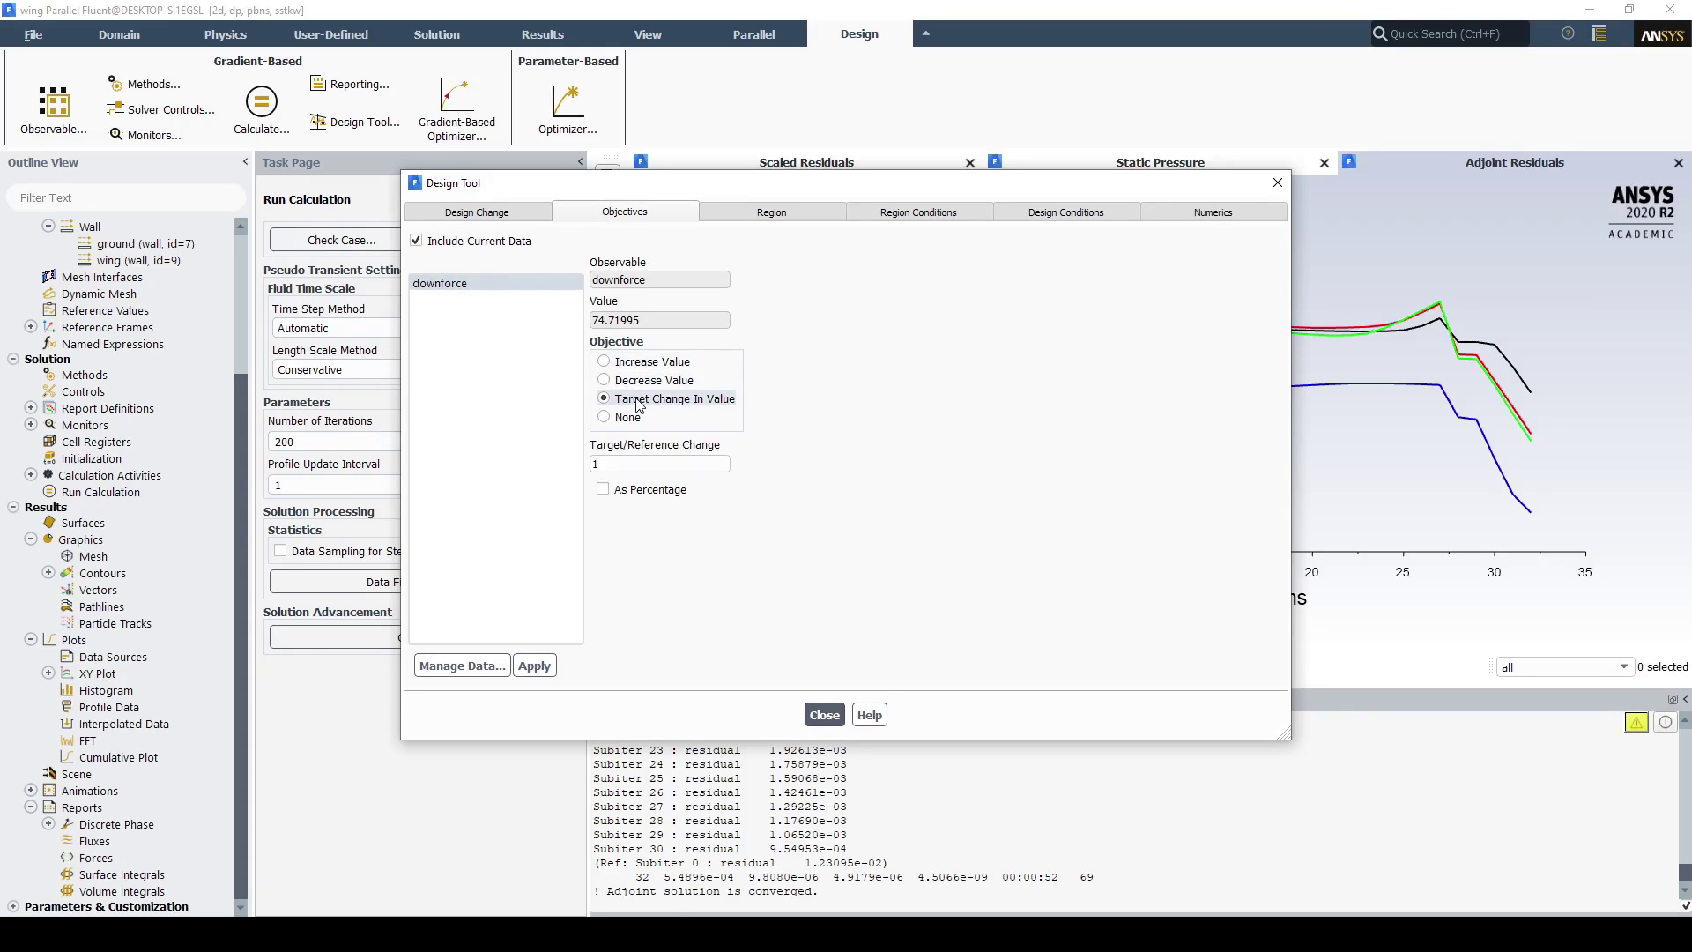
click(624, 463)
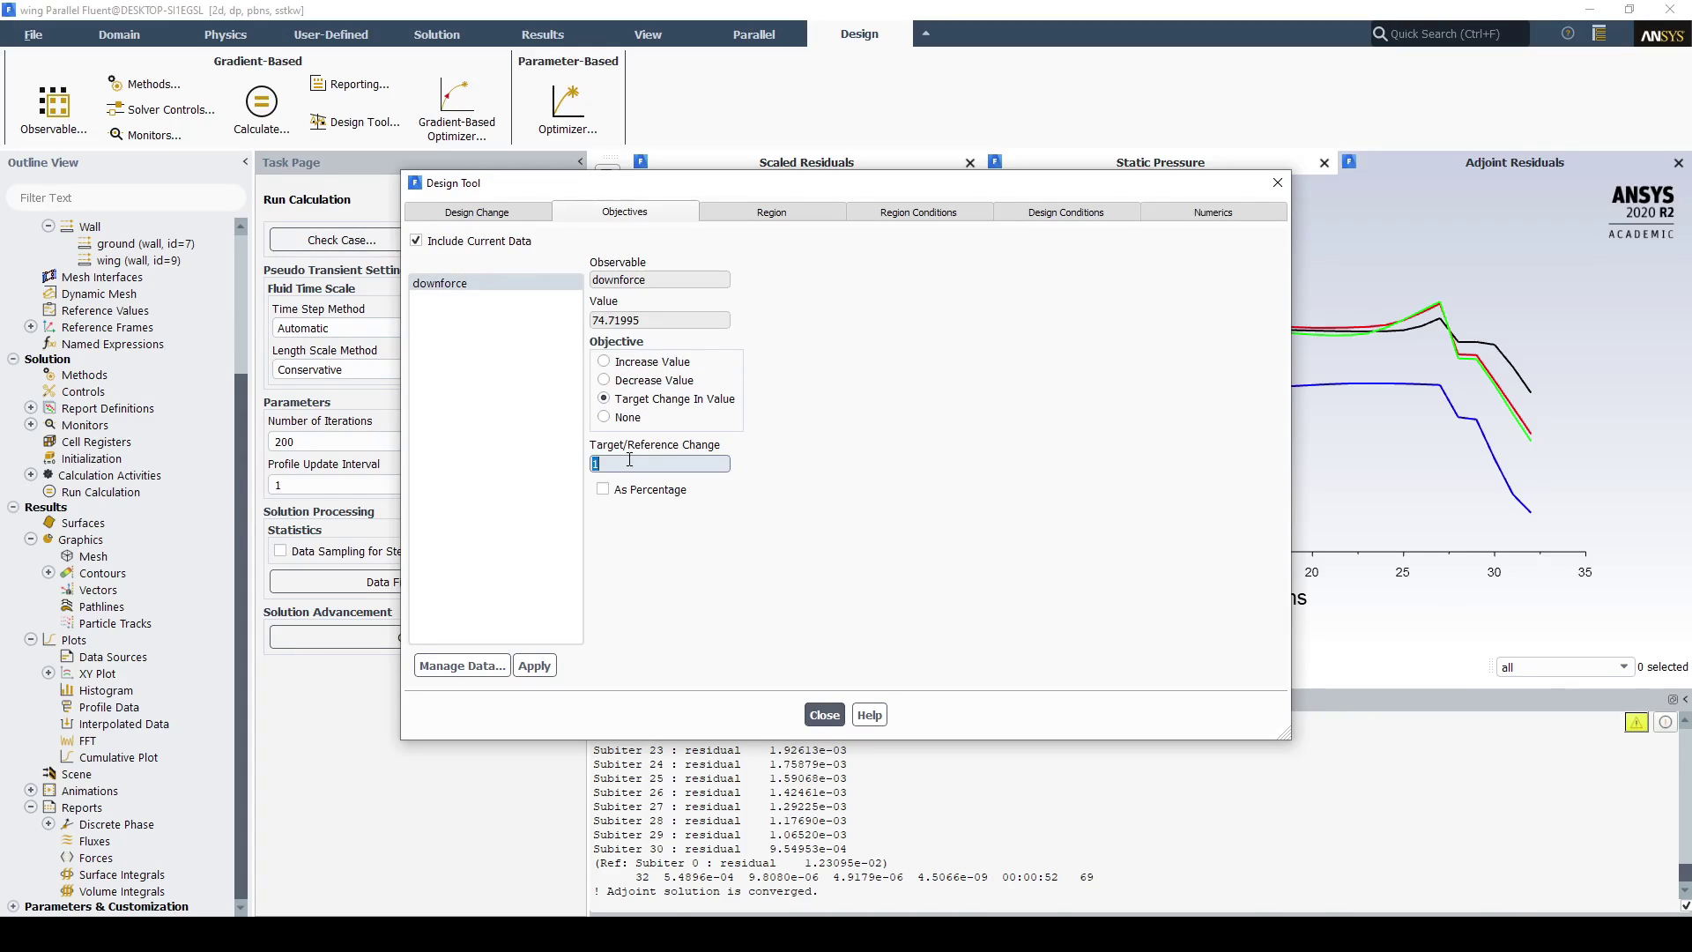
text(20)
click(603, 489)
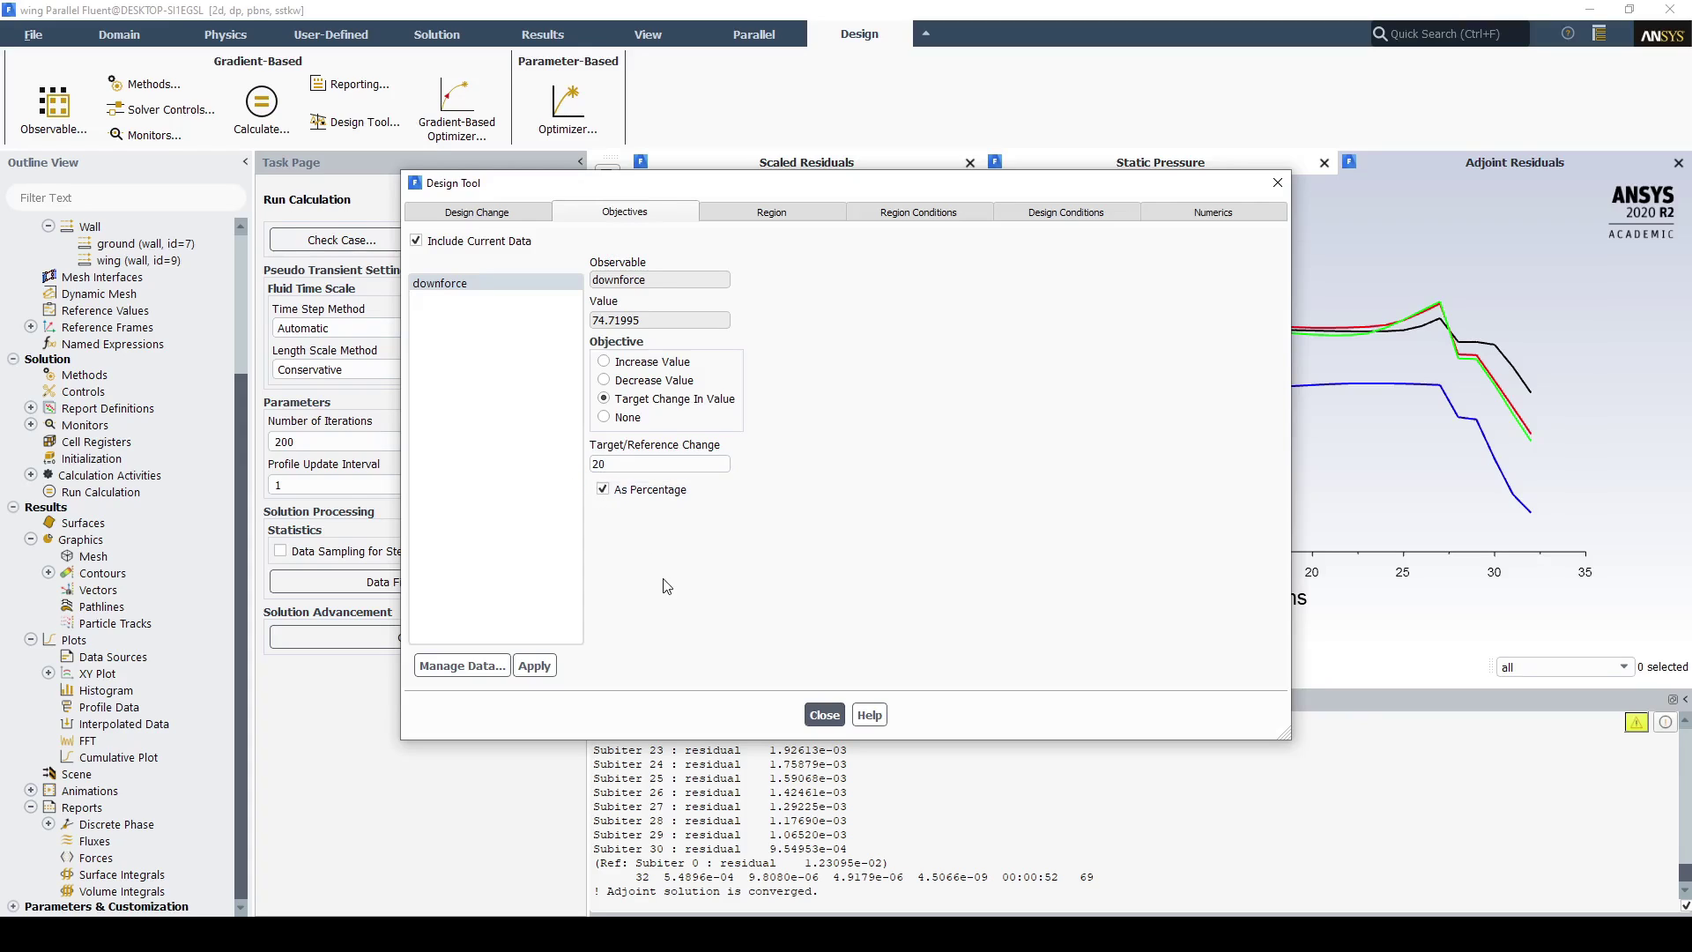
click(534, 665)
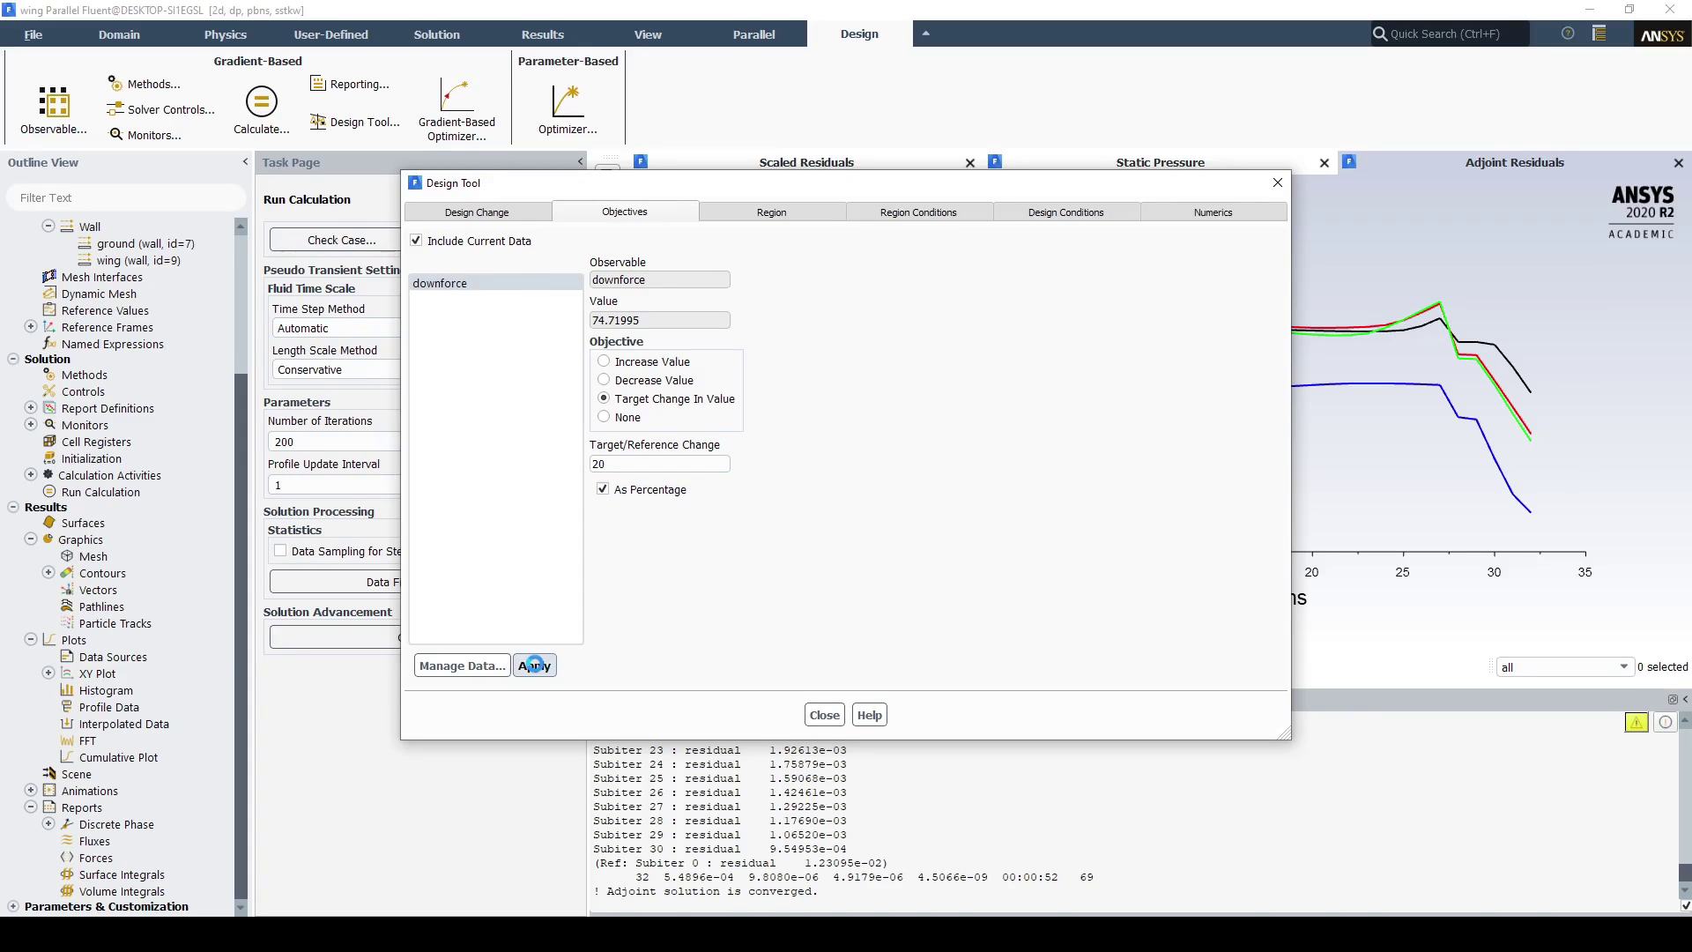
click(770, 221)
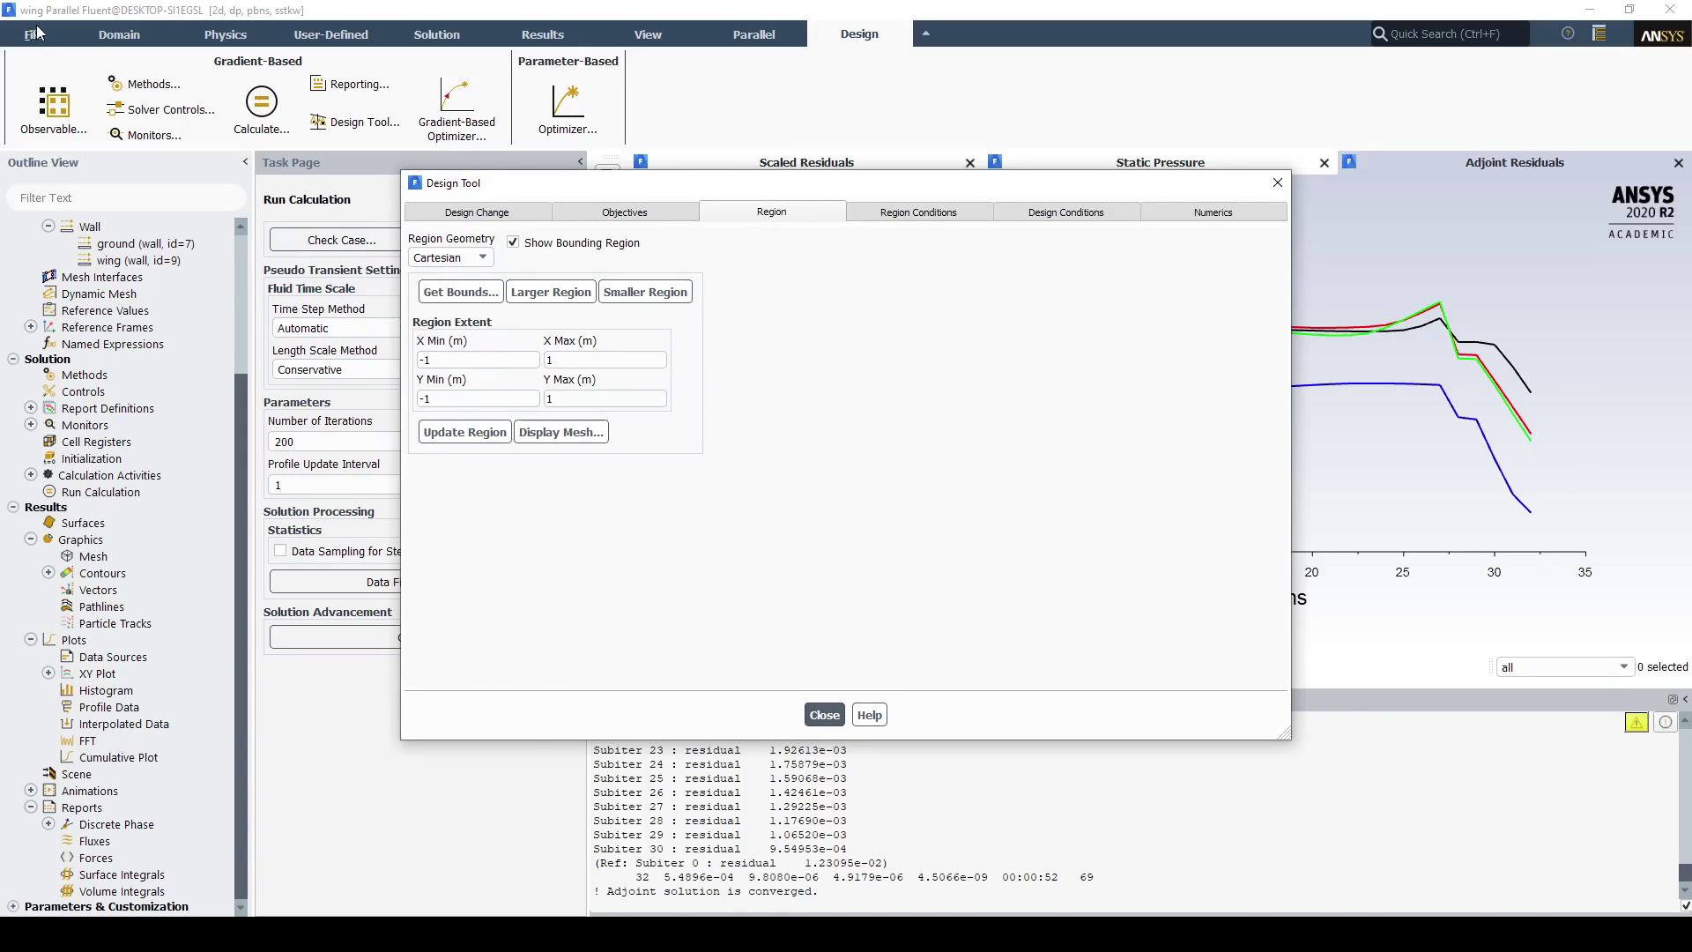
Step: Display the mesh in the graphics window from the Mesh Display settings
click(113, 35)
click(54, 84)
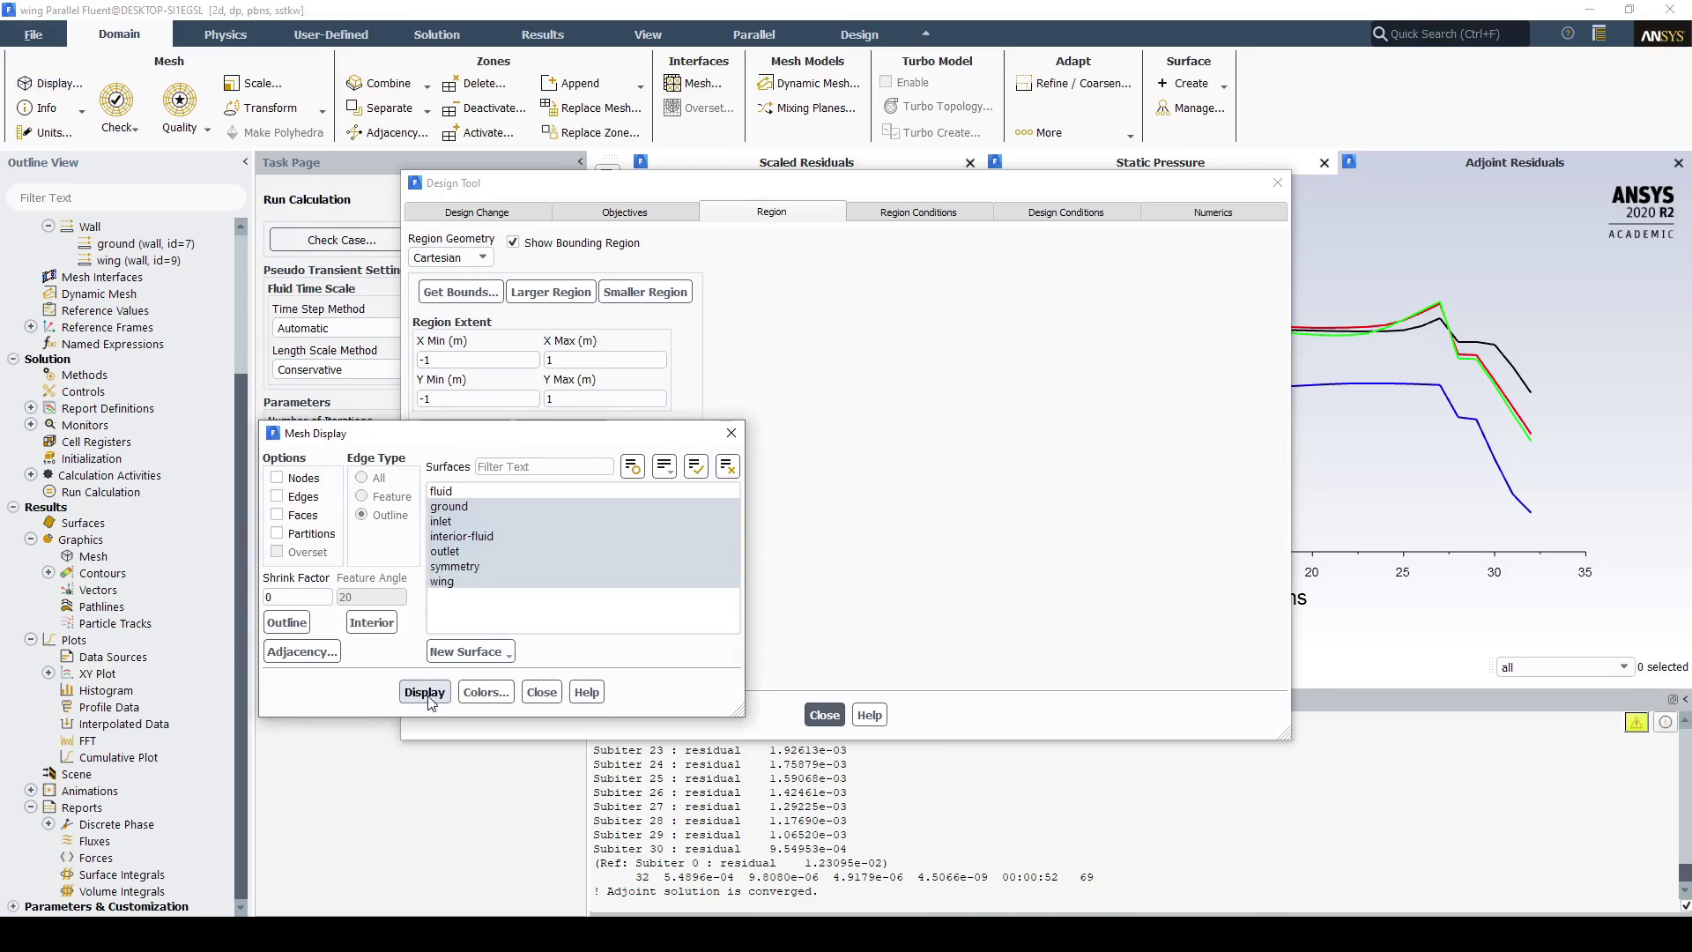
click(425, 692)
drag(861, 196, 581, 220)
Step: Bound the design region to the wing zone, then close the Design Tool and Mesh Display
click(179, 316)
click(423, 555)
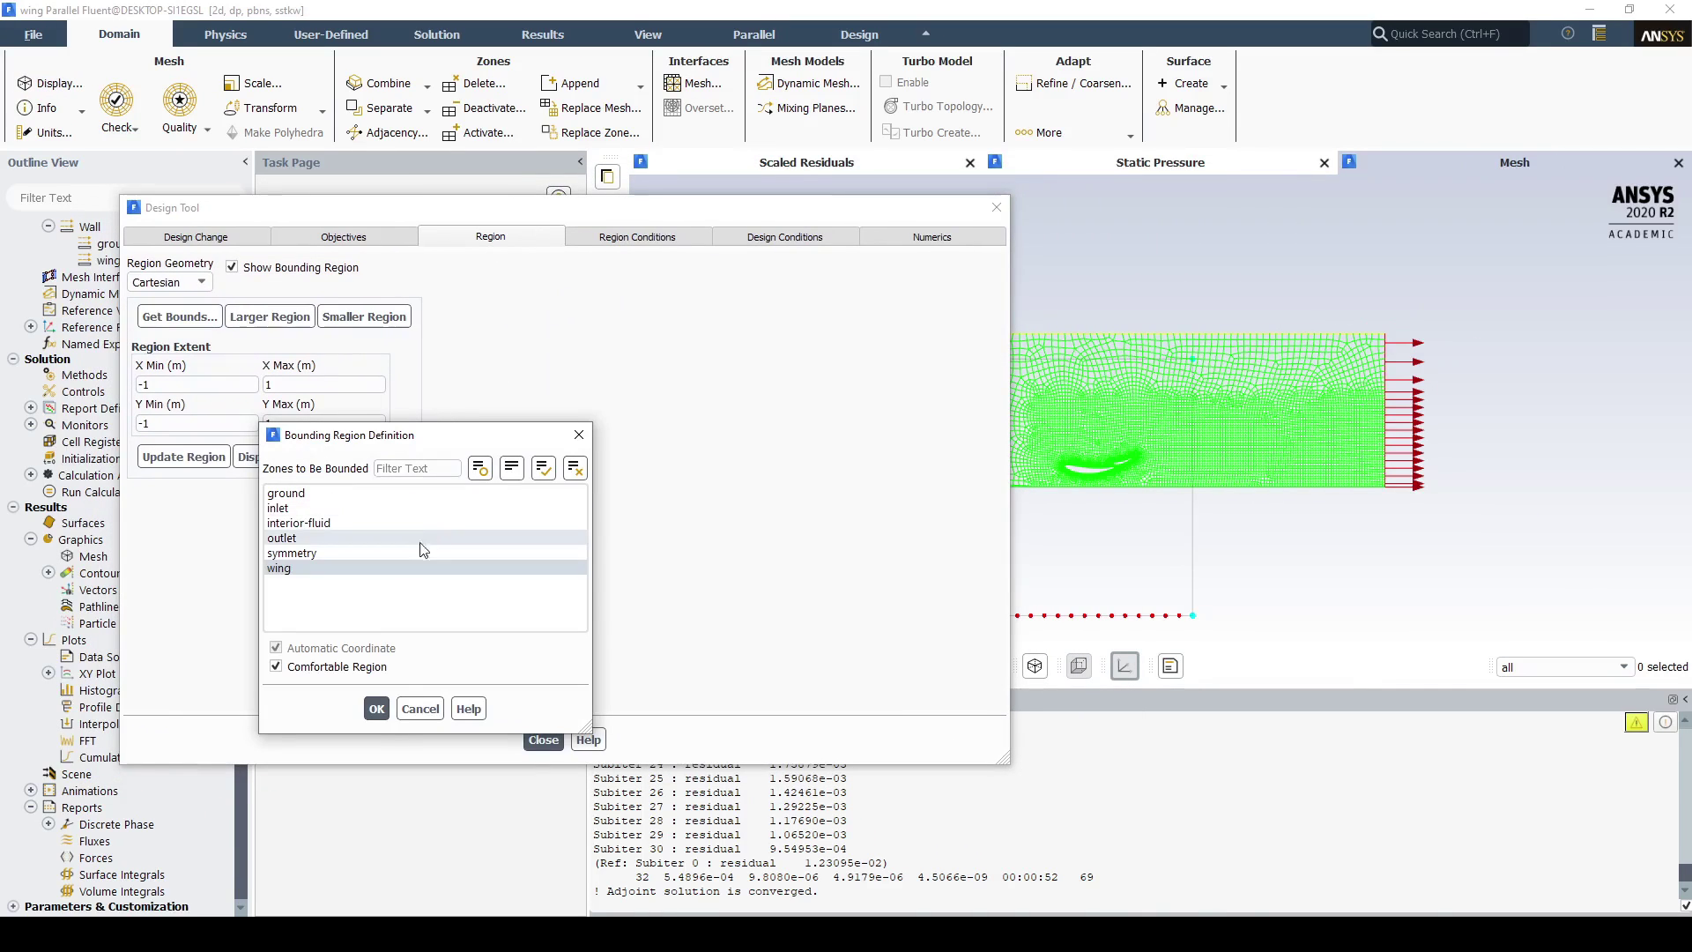
click(377, 702)
scroll(1077, 458, up, 5)
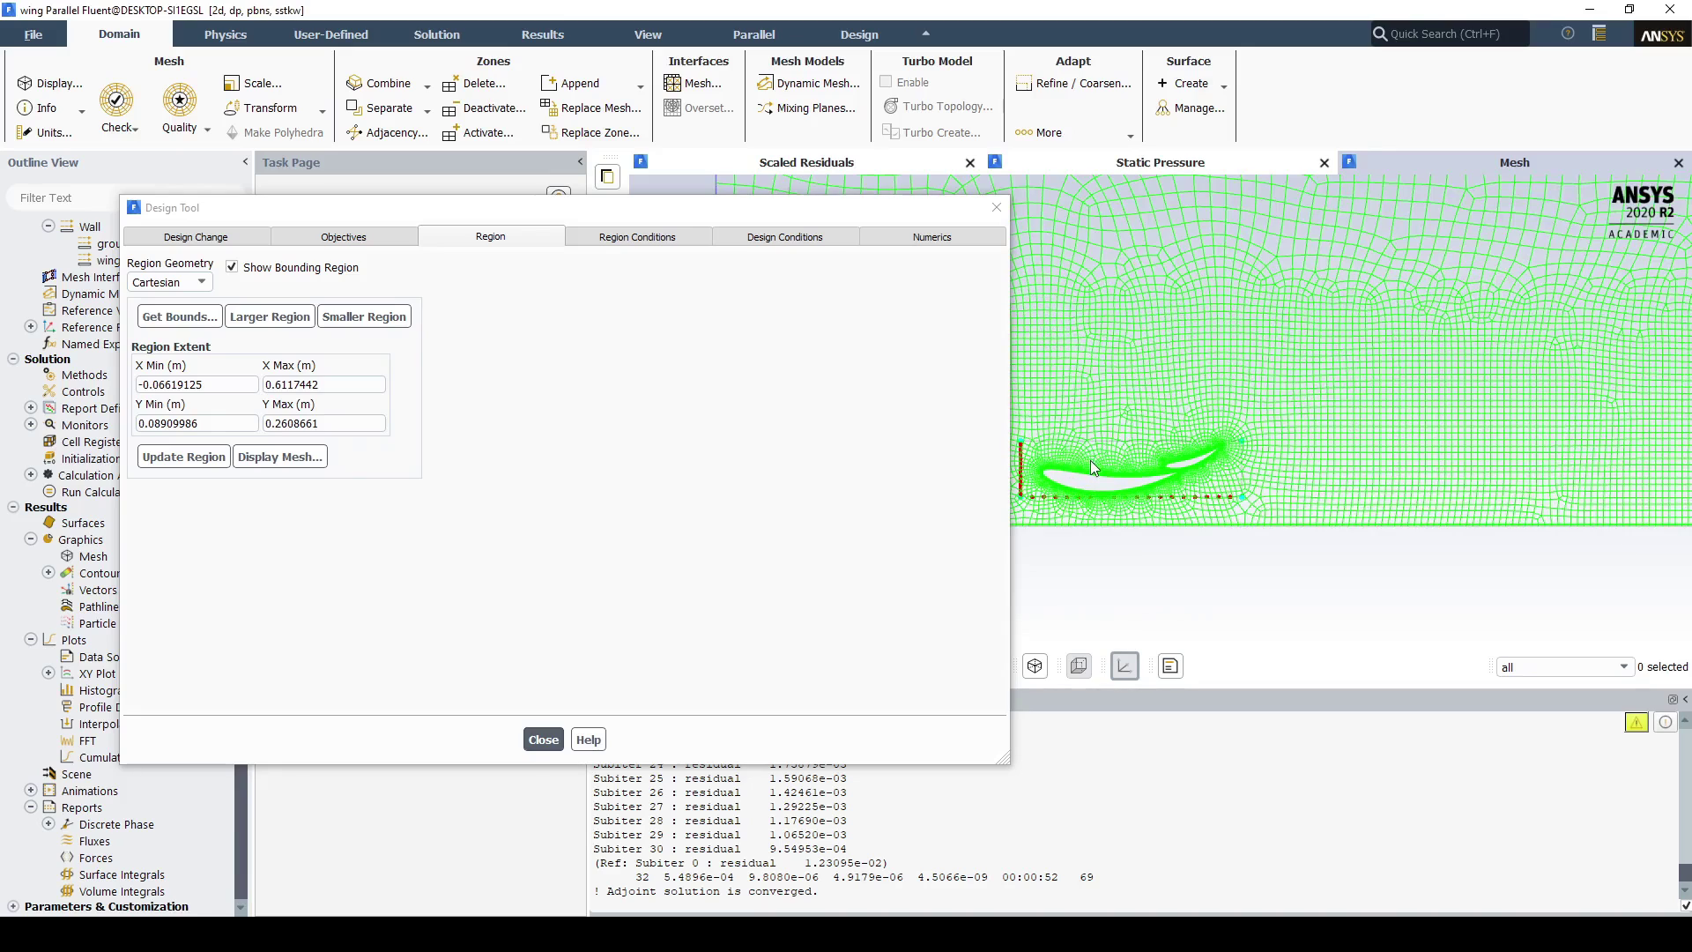
scroll(1102, 490, up, 2)
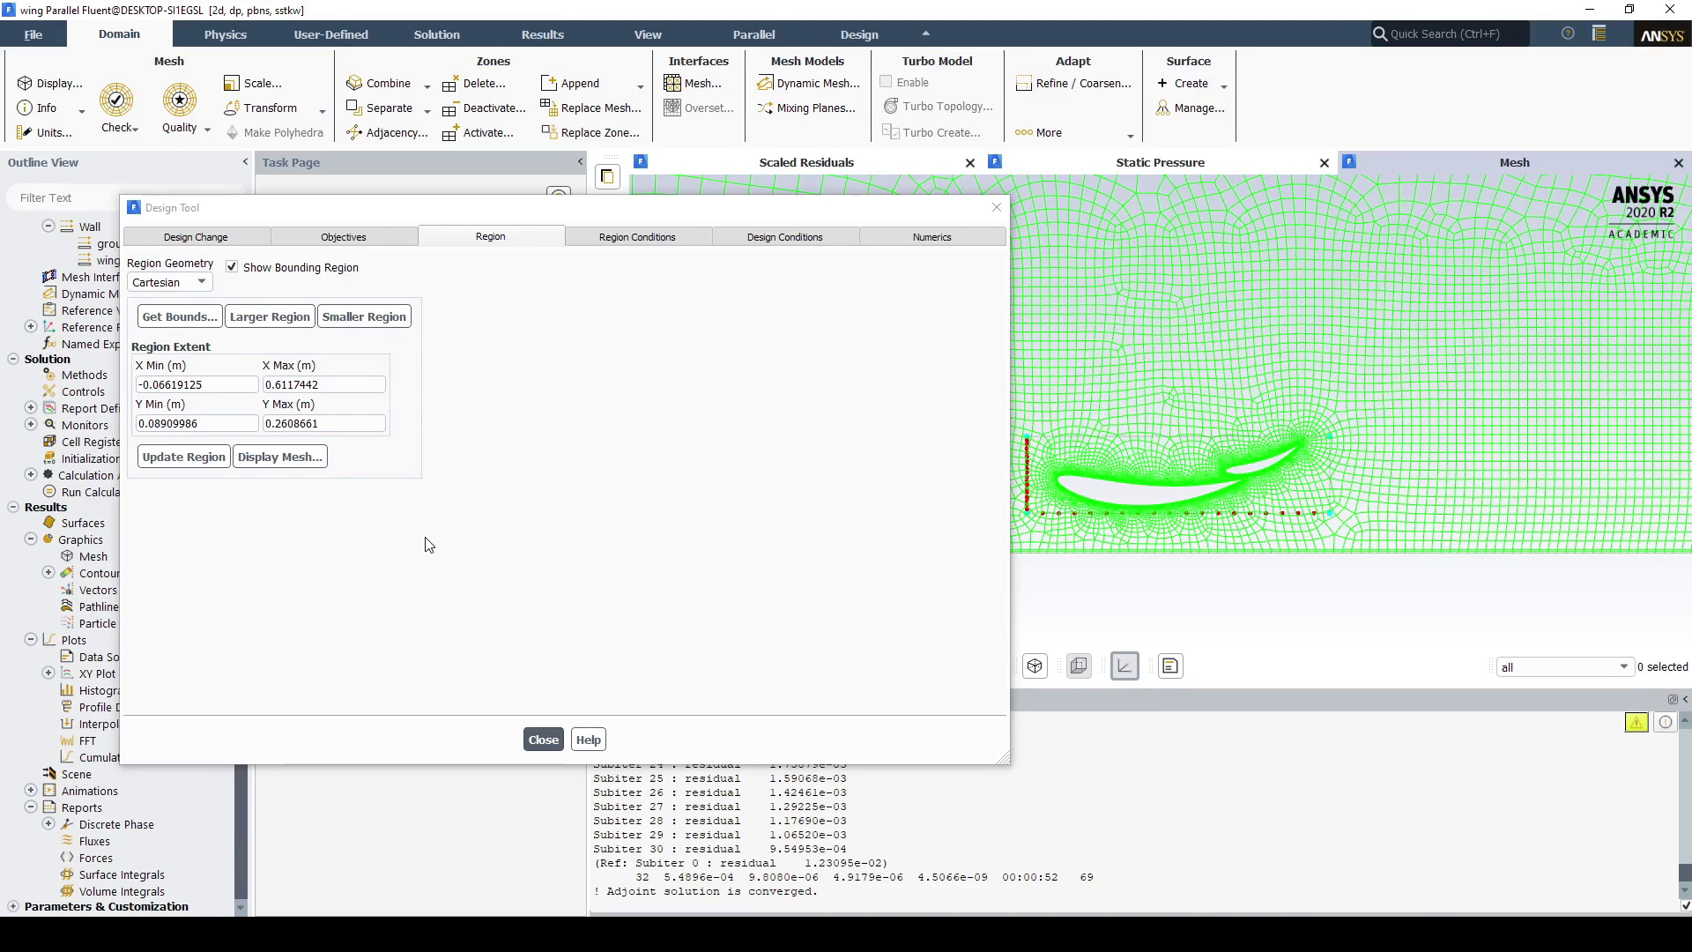
click(540, 743)
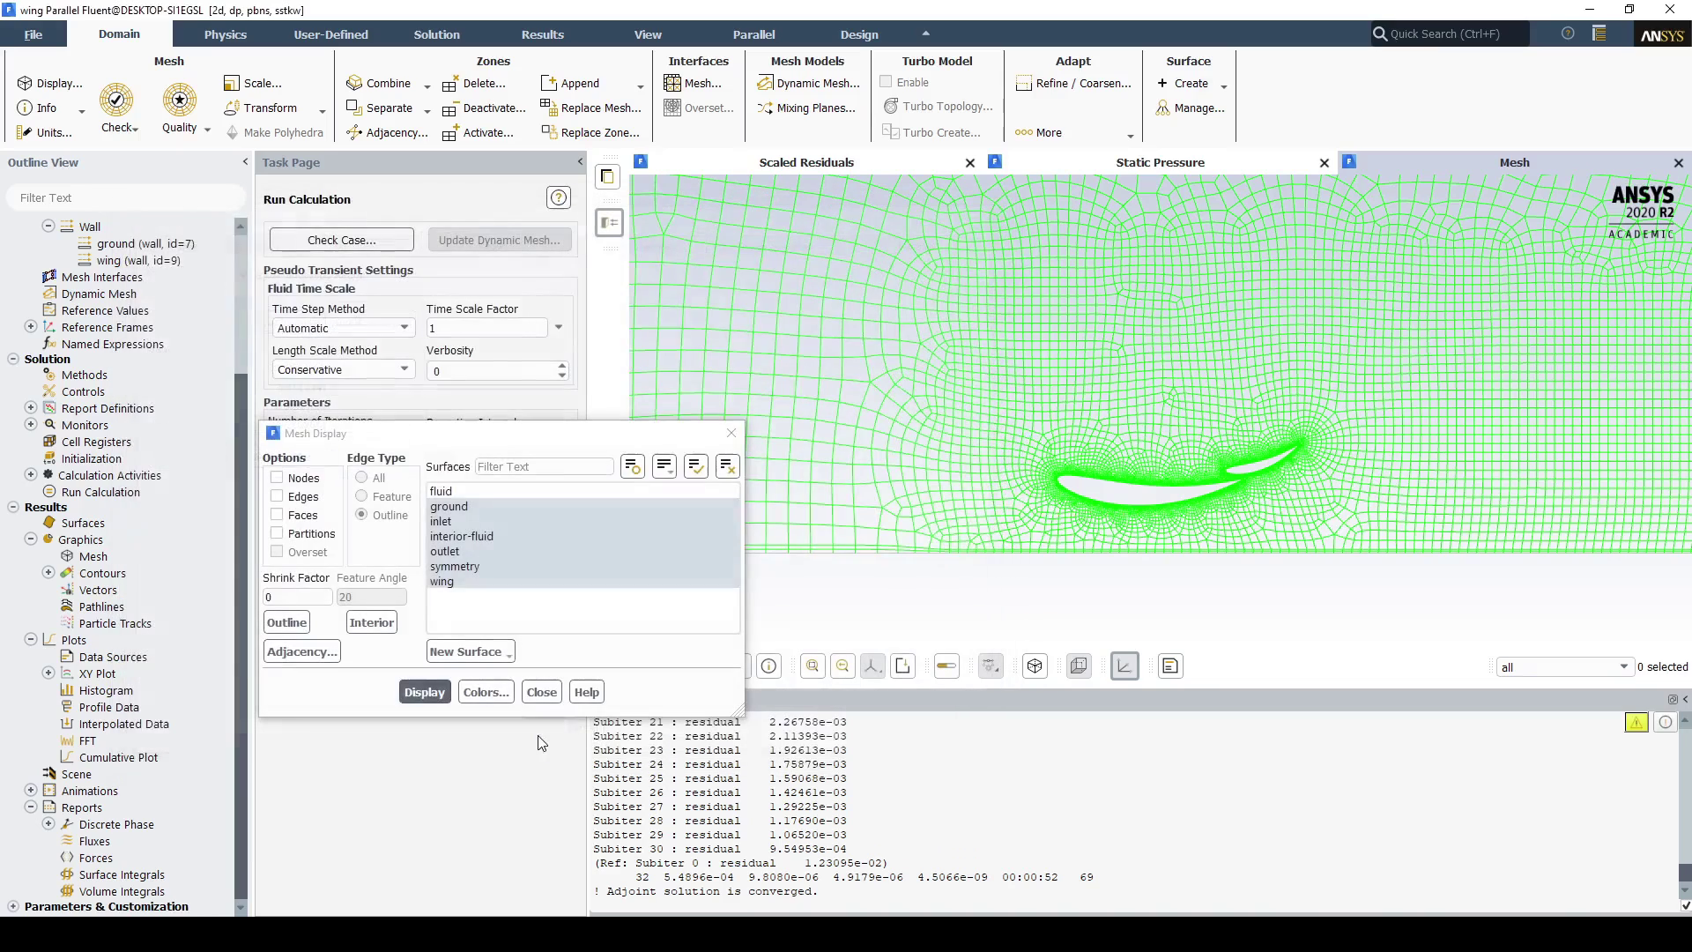
click(731, 438)
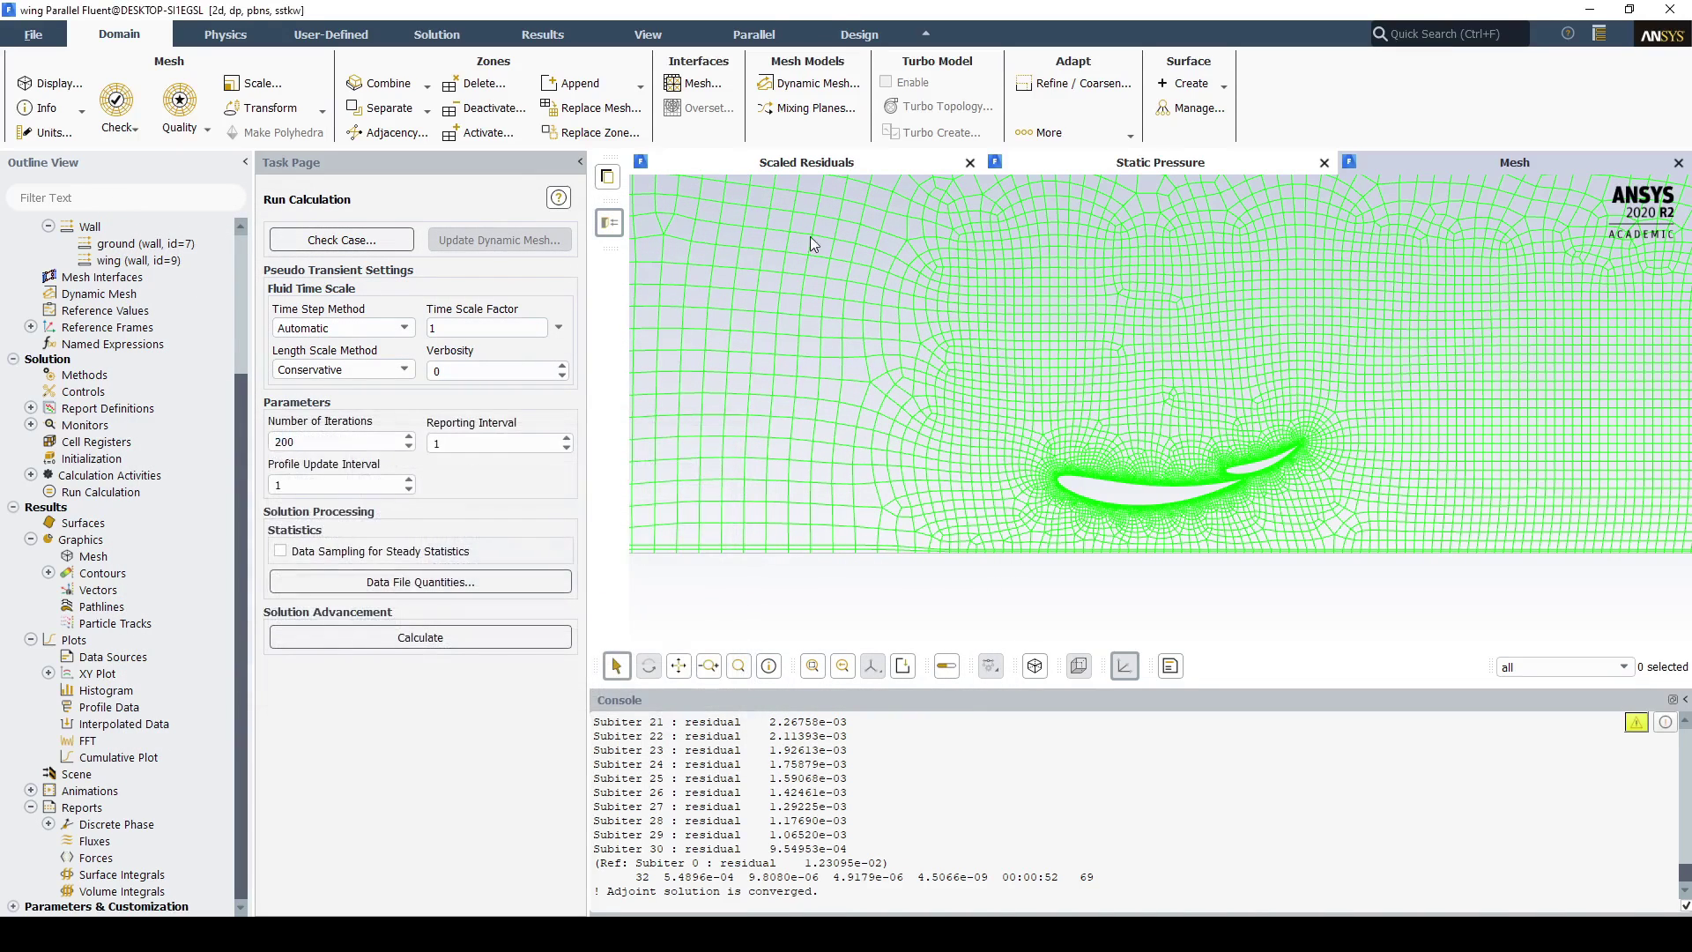
Step: In the Gradient-Based Optimizer, set the number of design iterations to 20
click(861, 35)
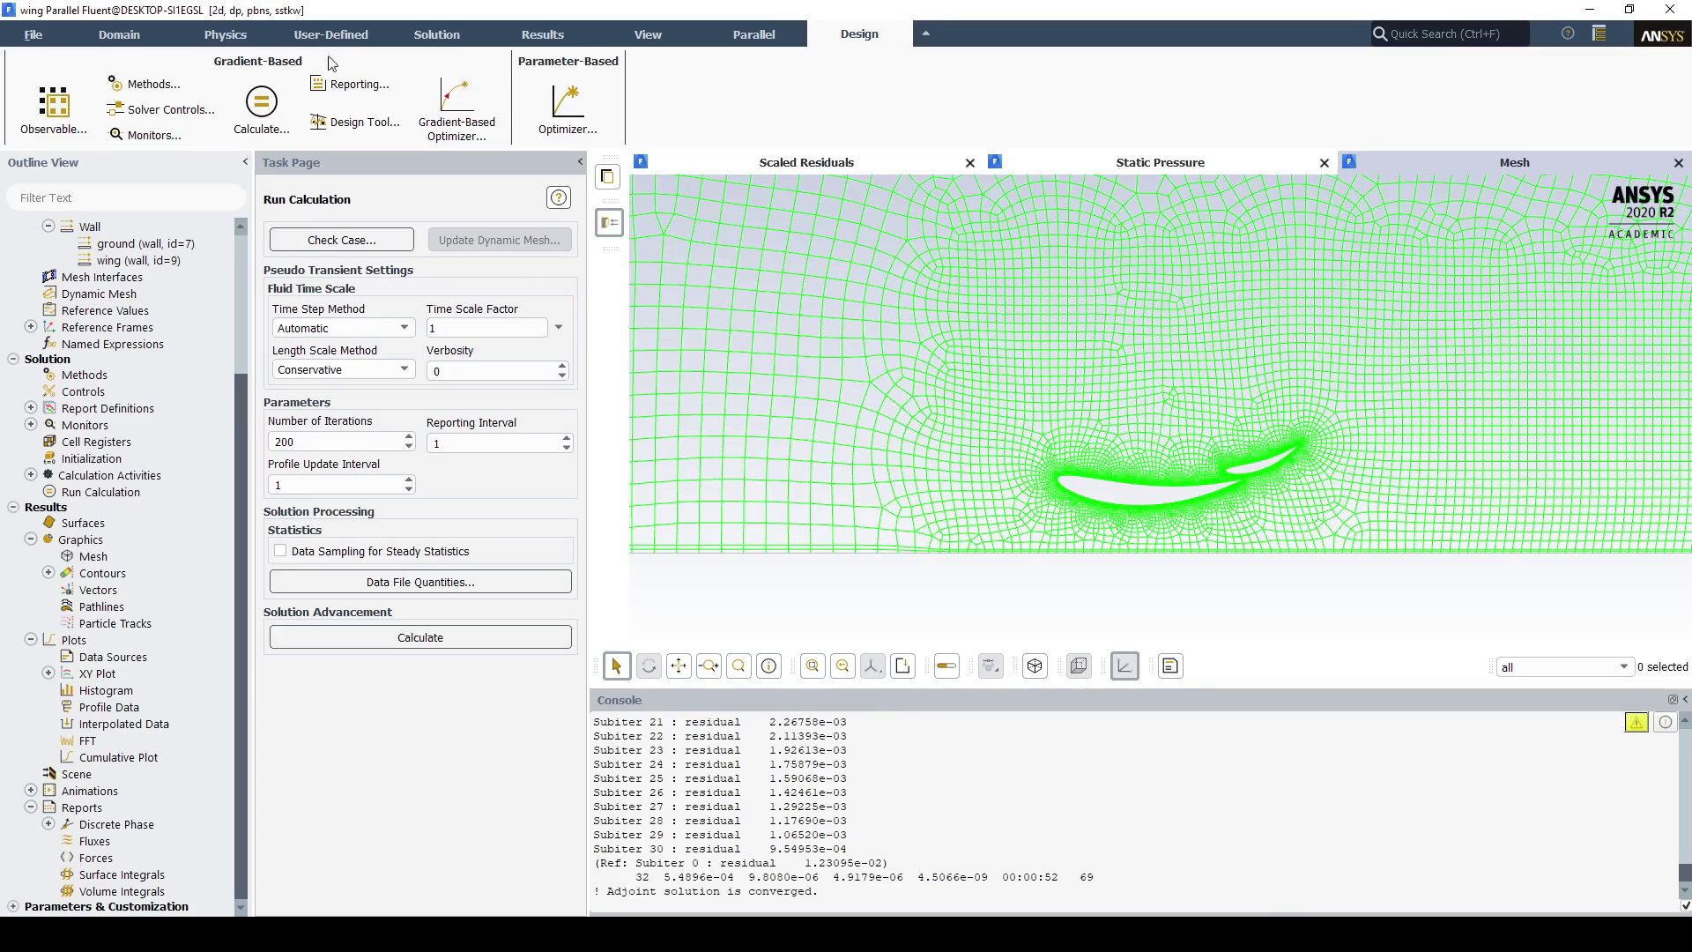
click(423, 112)
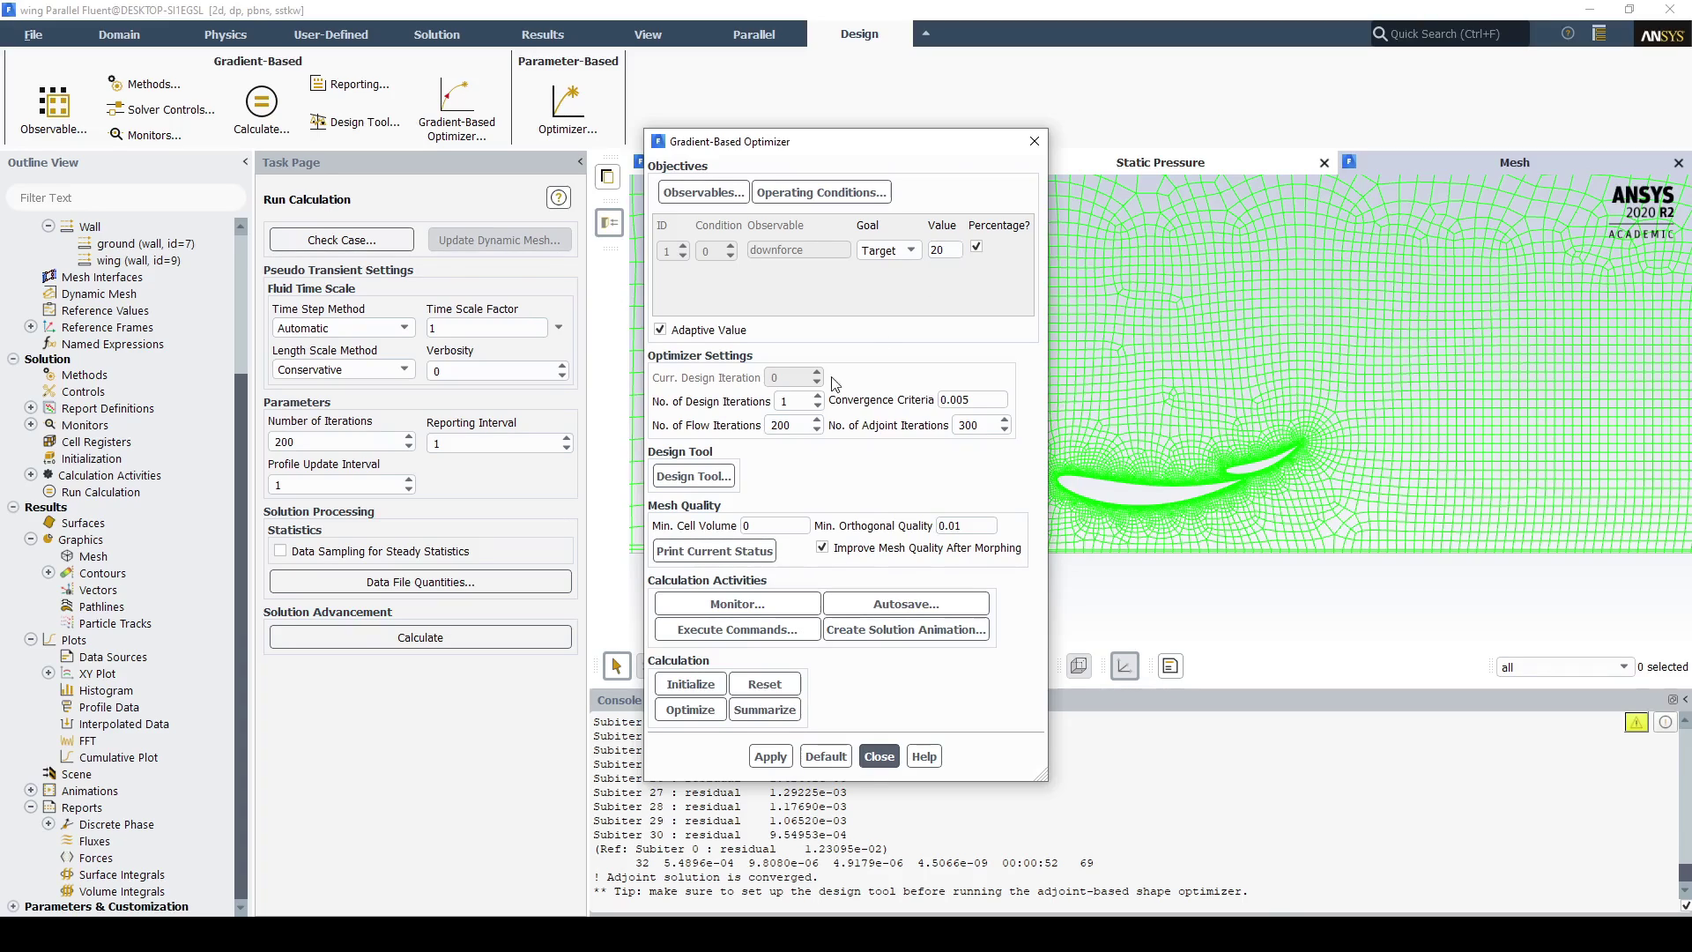
double_click(794, 398)
text(20)
double_click(964, 399)
Step: Create animation 'pressure_animation' recording contour-1 every design-iteration in the active view
click(902, 628)
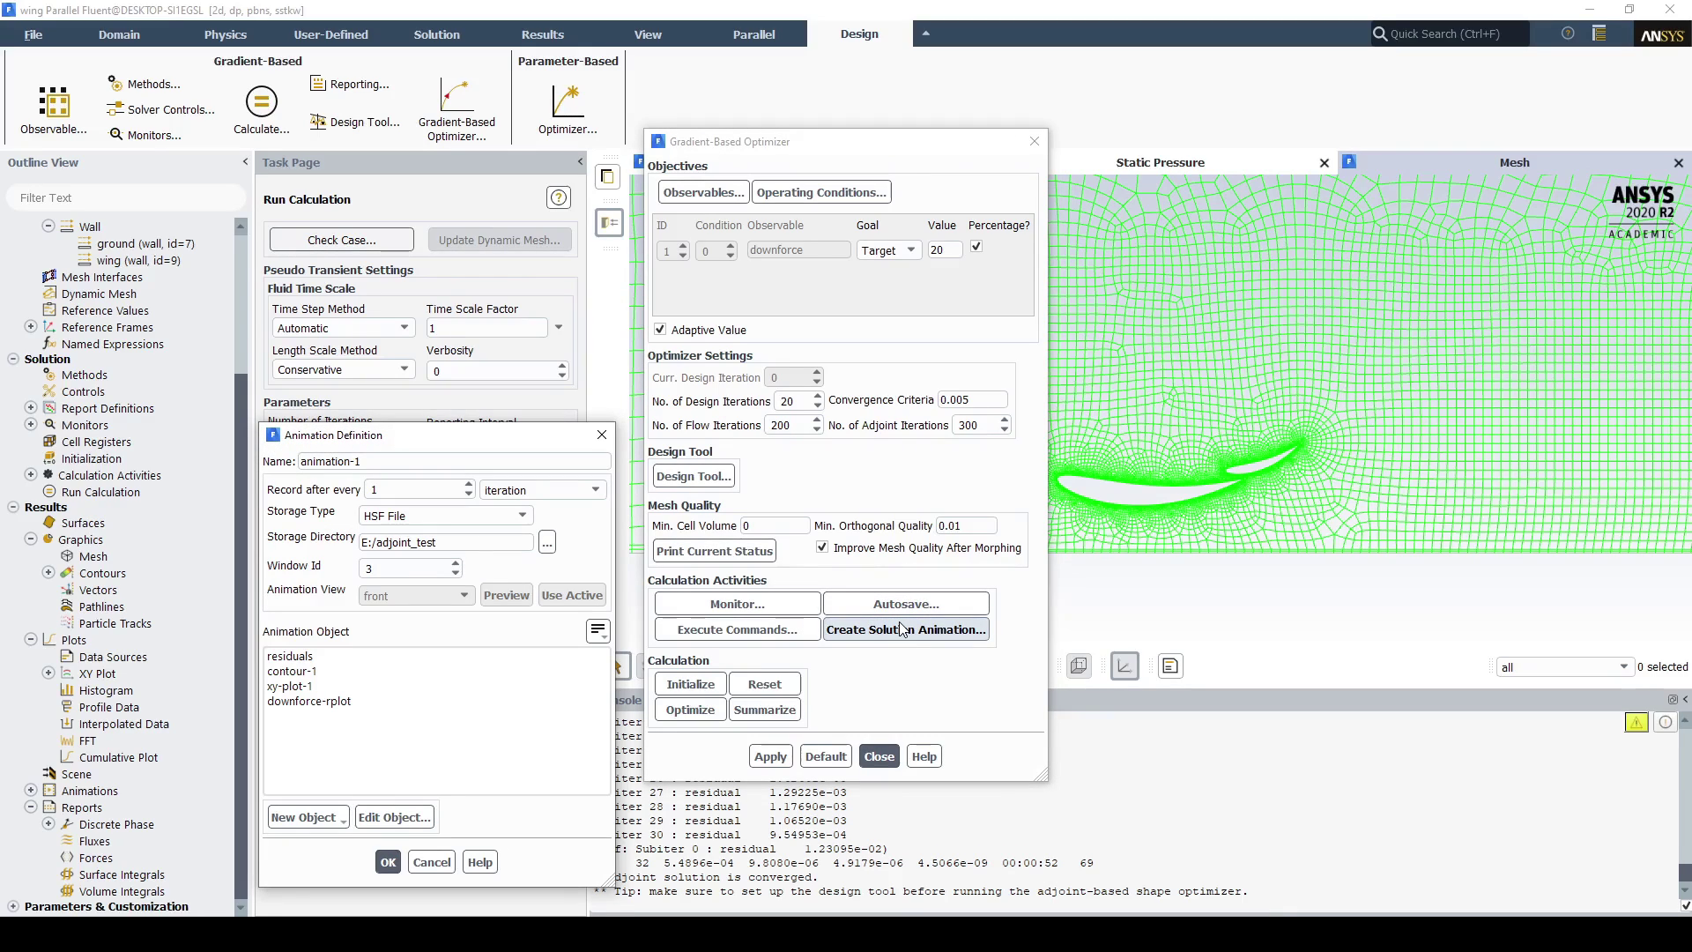
click(365, 671)
drag(371, 461, 291, 460)
text(p)
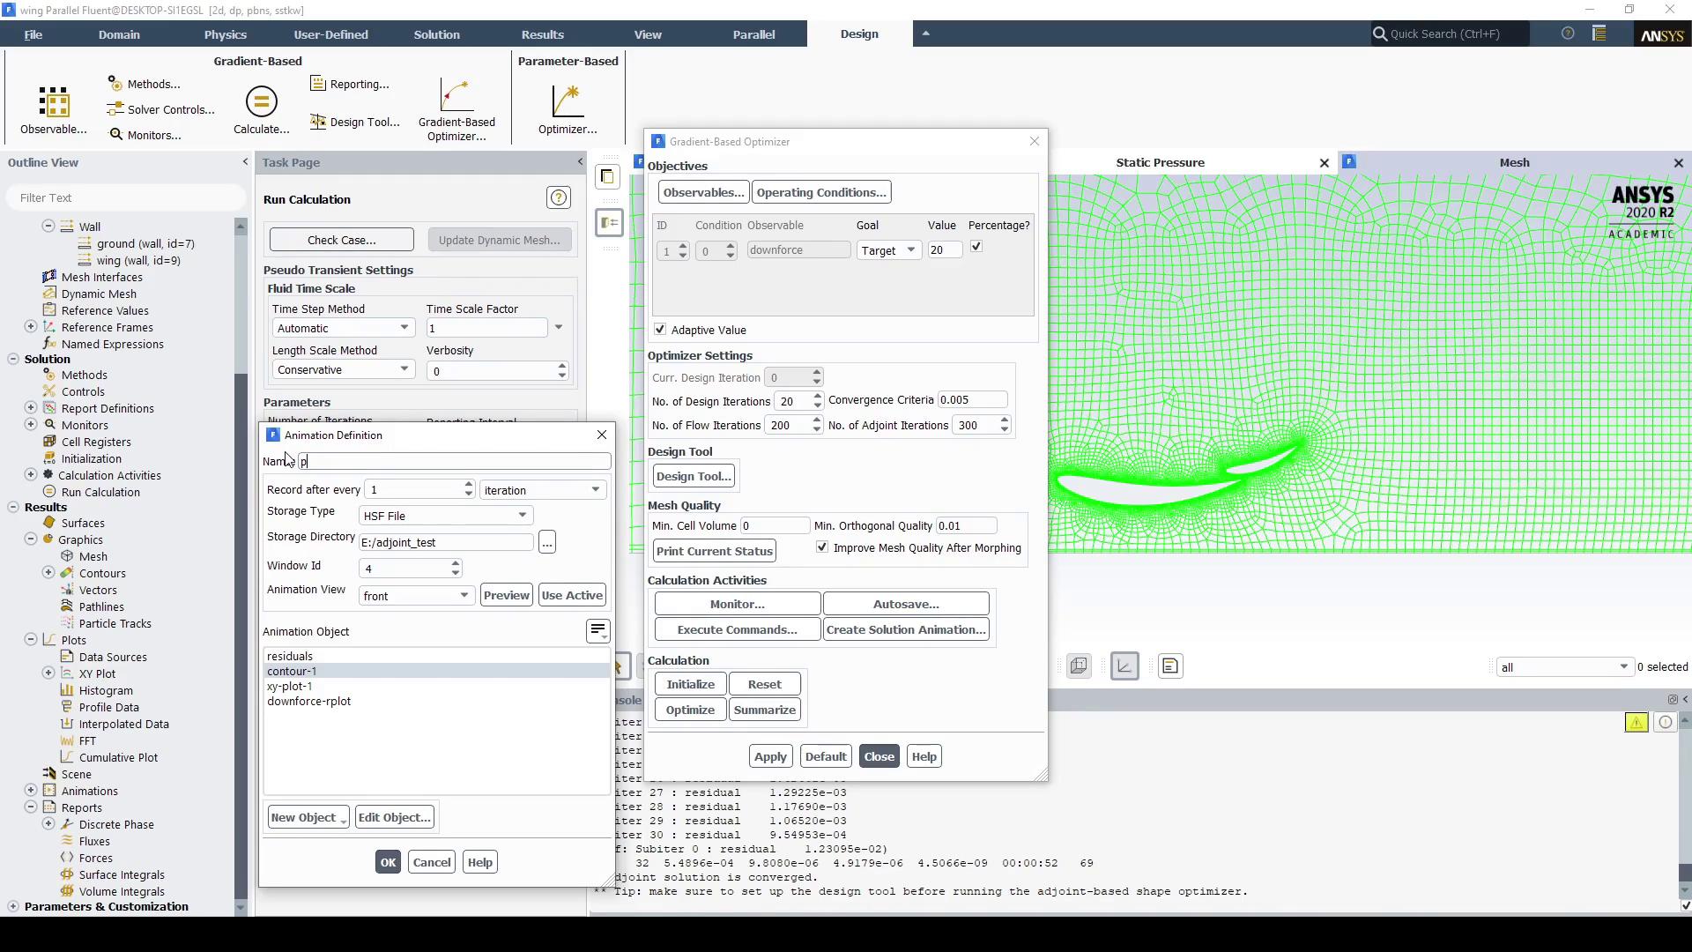
text(ressure_animation)
click(540, 490)
click(550, 504)
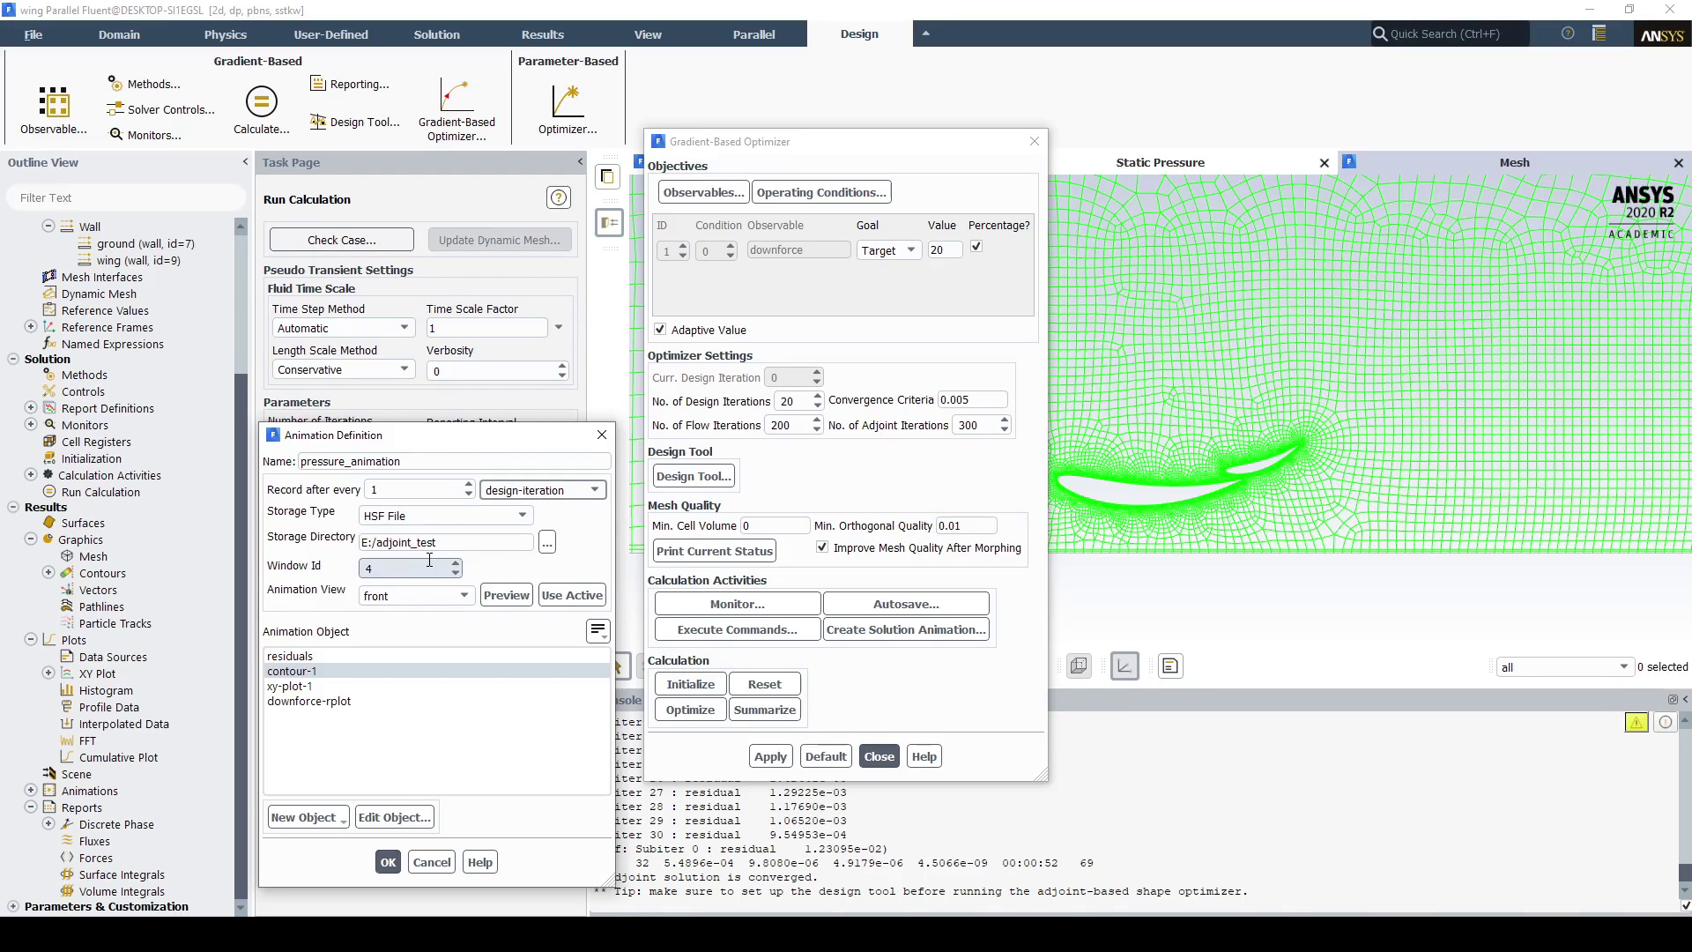
click(507, 593)
drag(846, 141, 628, 152)
scroll(1049, 401, up, 5)
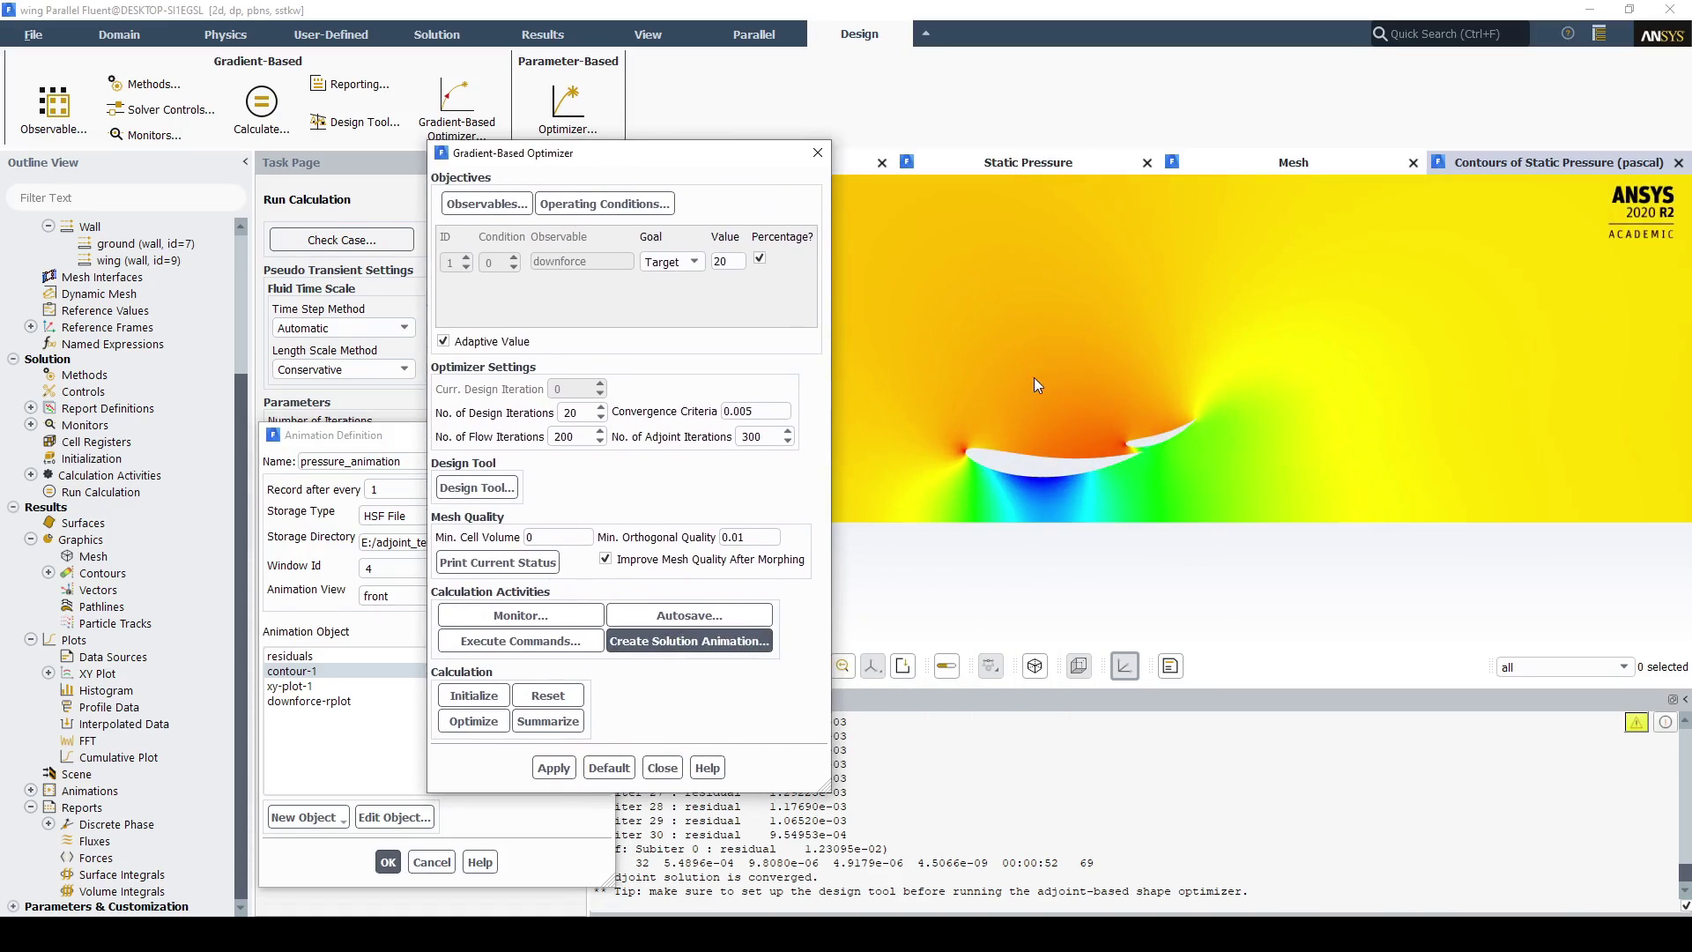
click(377, 435)
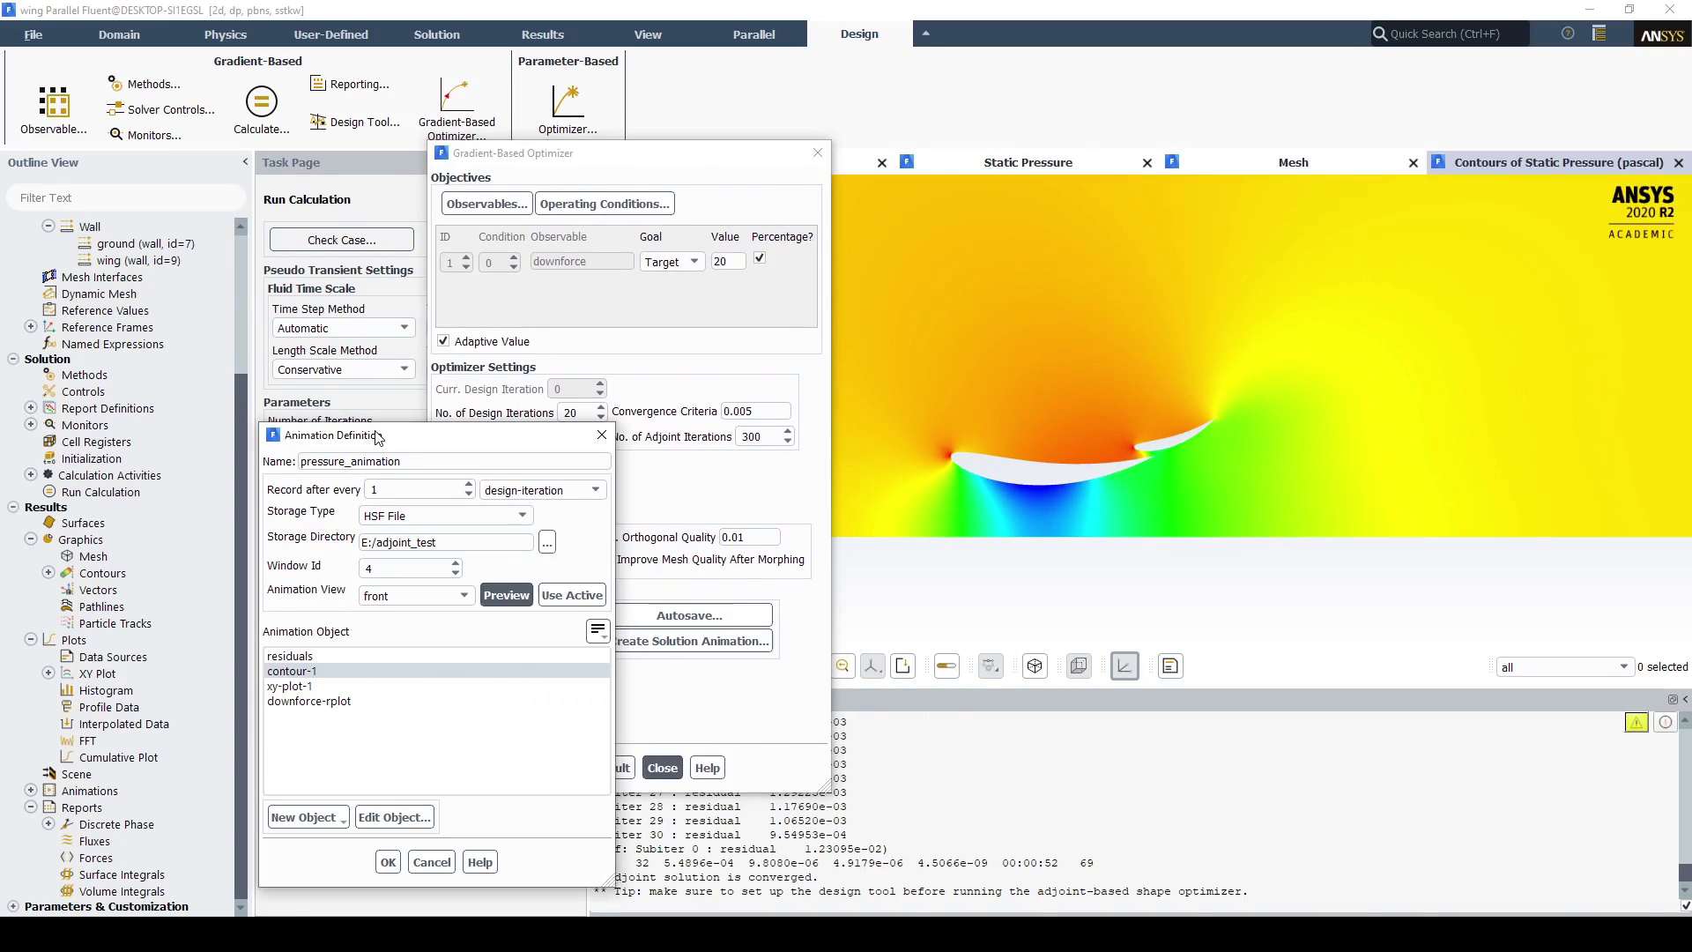
click(572, 595)
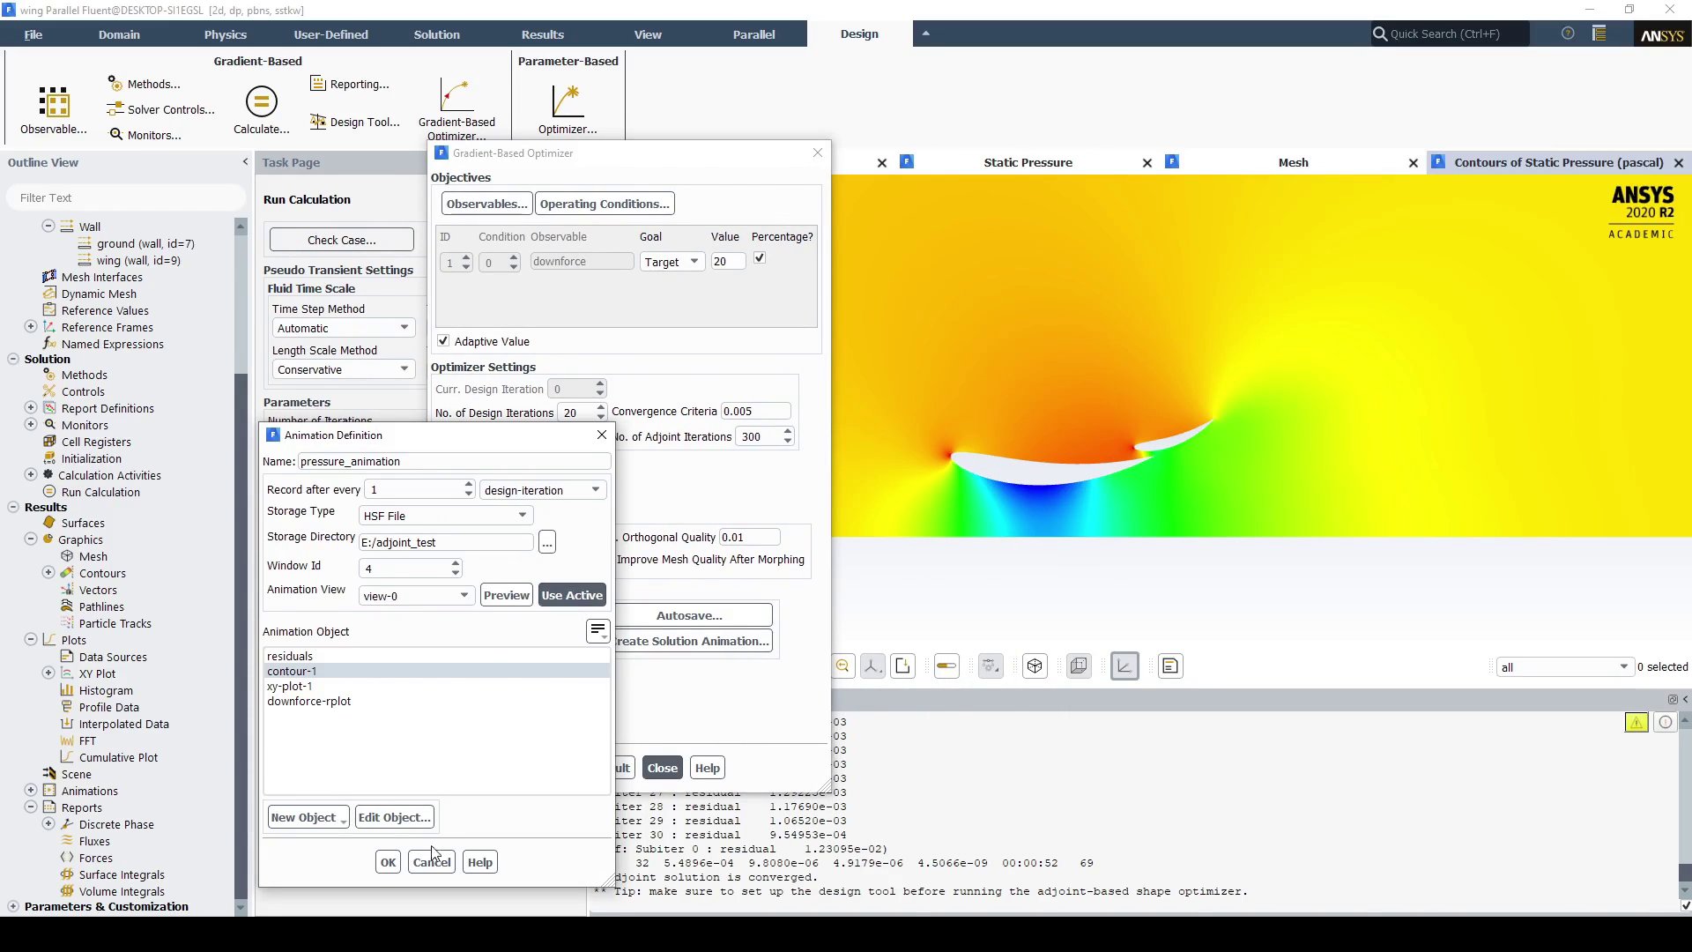
click(387, 862)
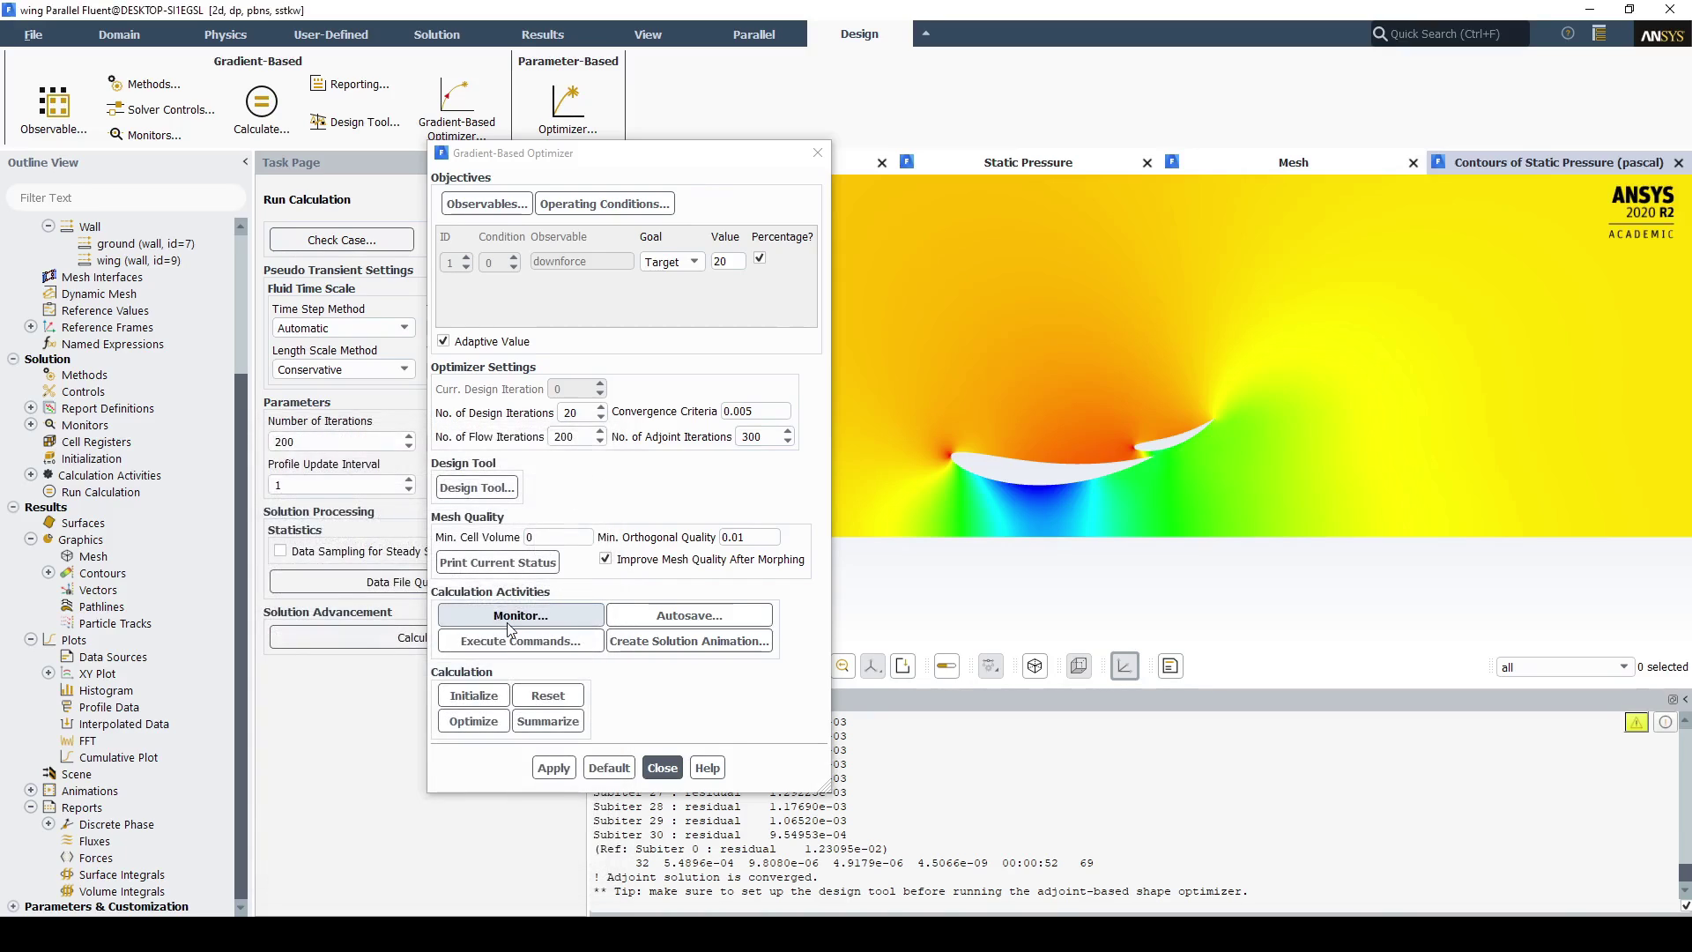
Step: Create animation 'x-y_animation' recording xy-plot-1 every design-iteration
click(703, 642)
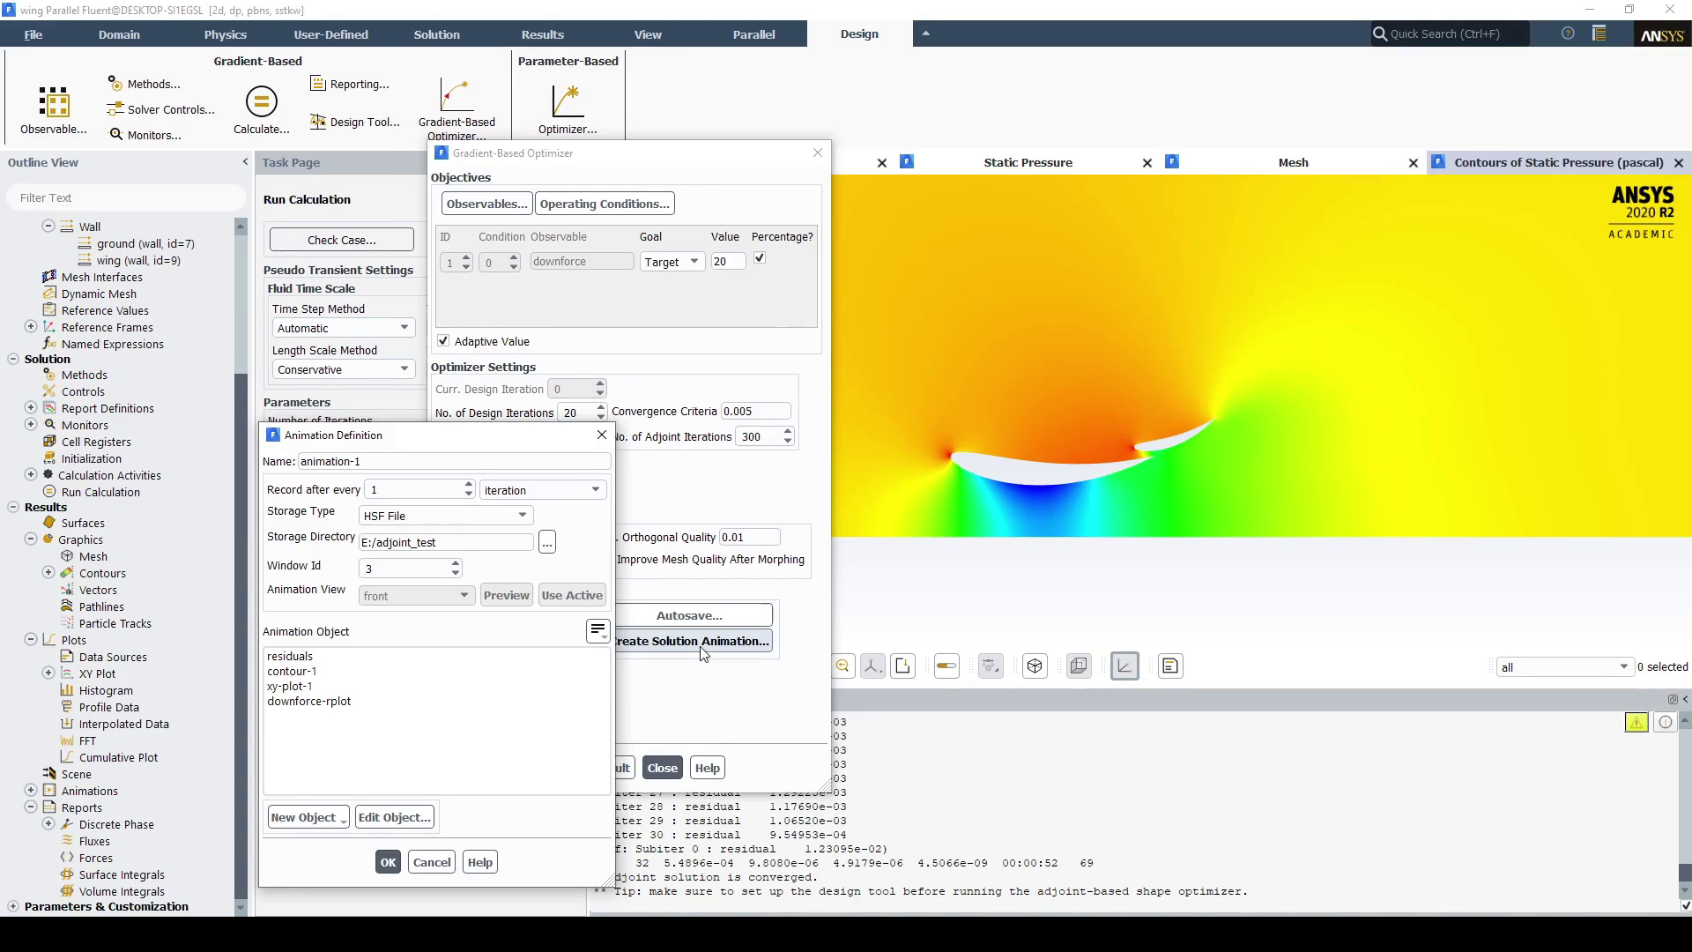
click(326, 688)
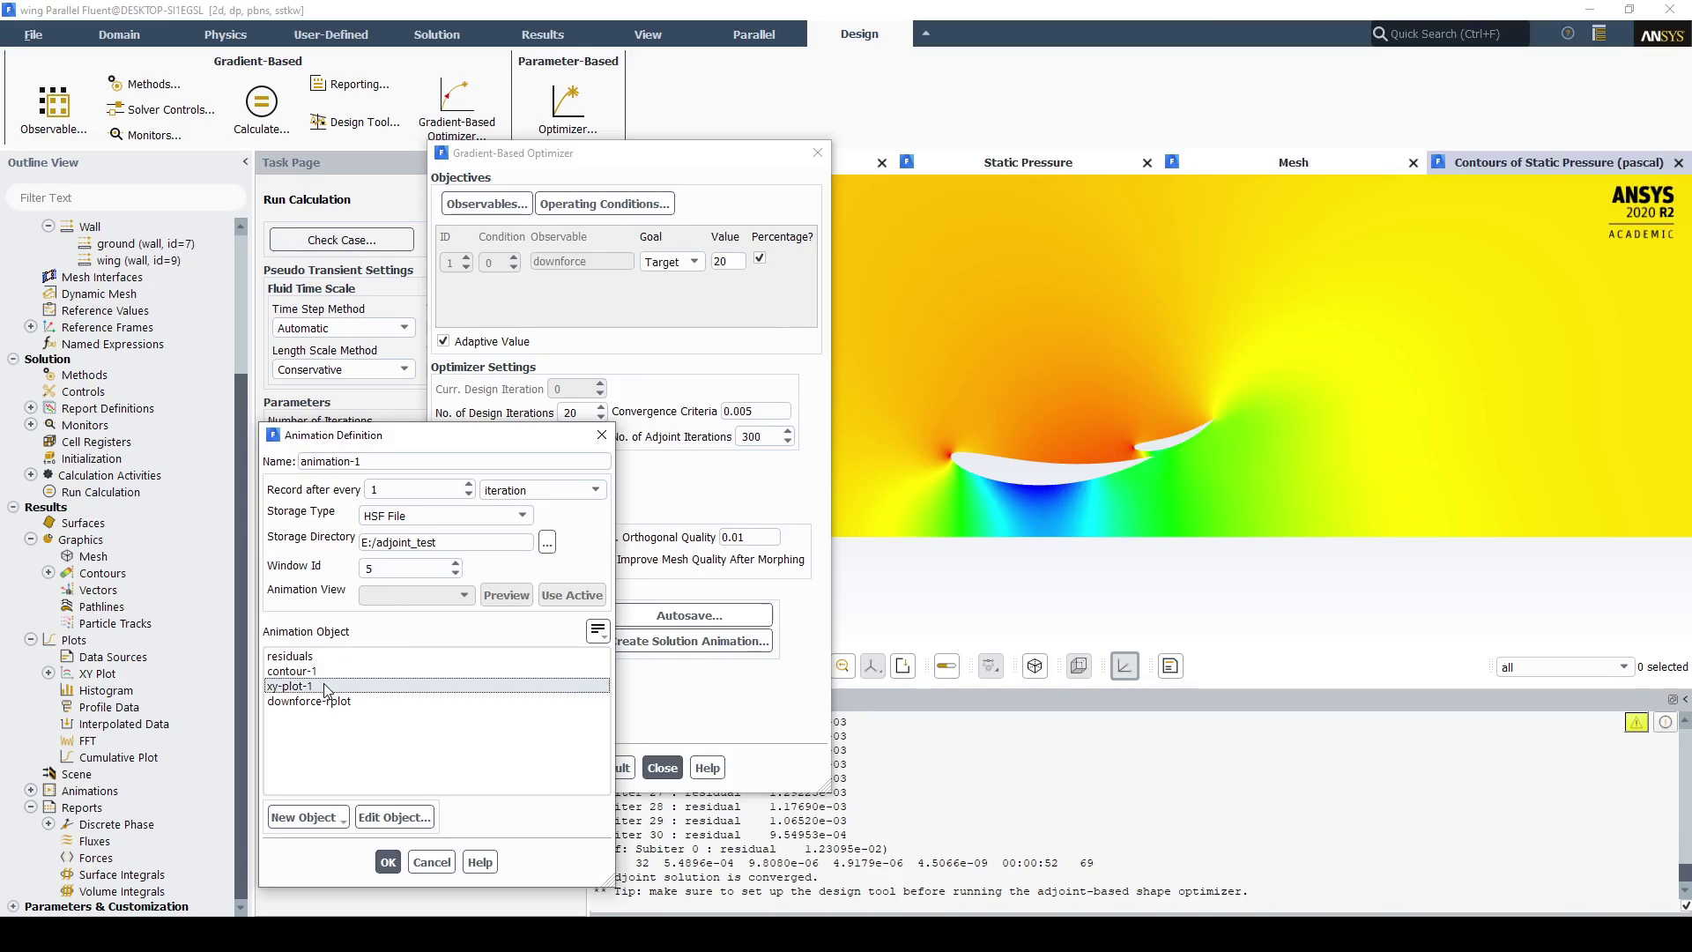
click(542, 490)
click(583, 528)
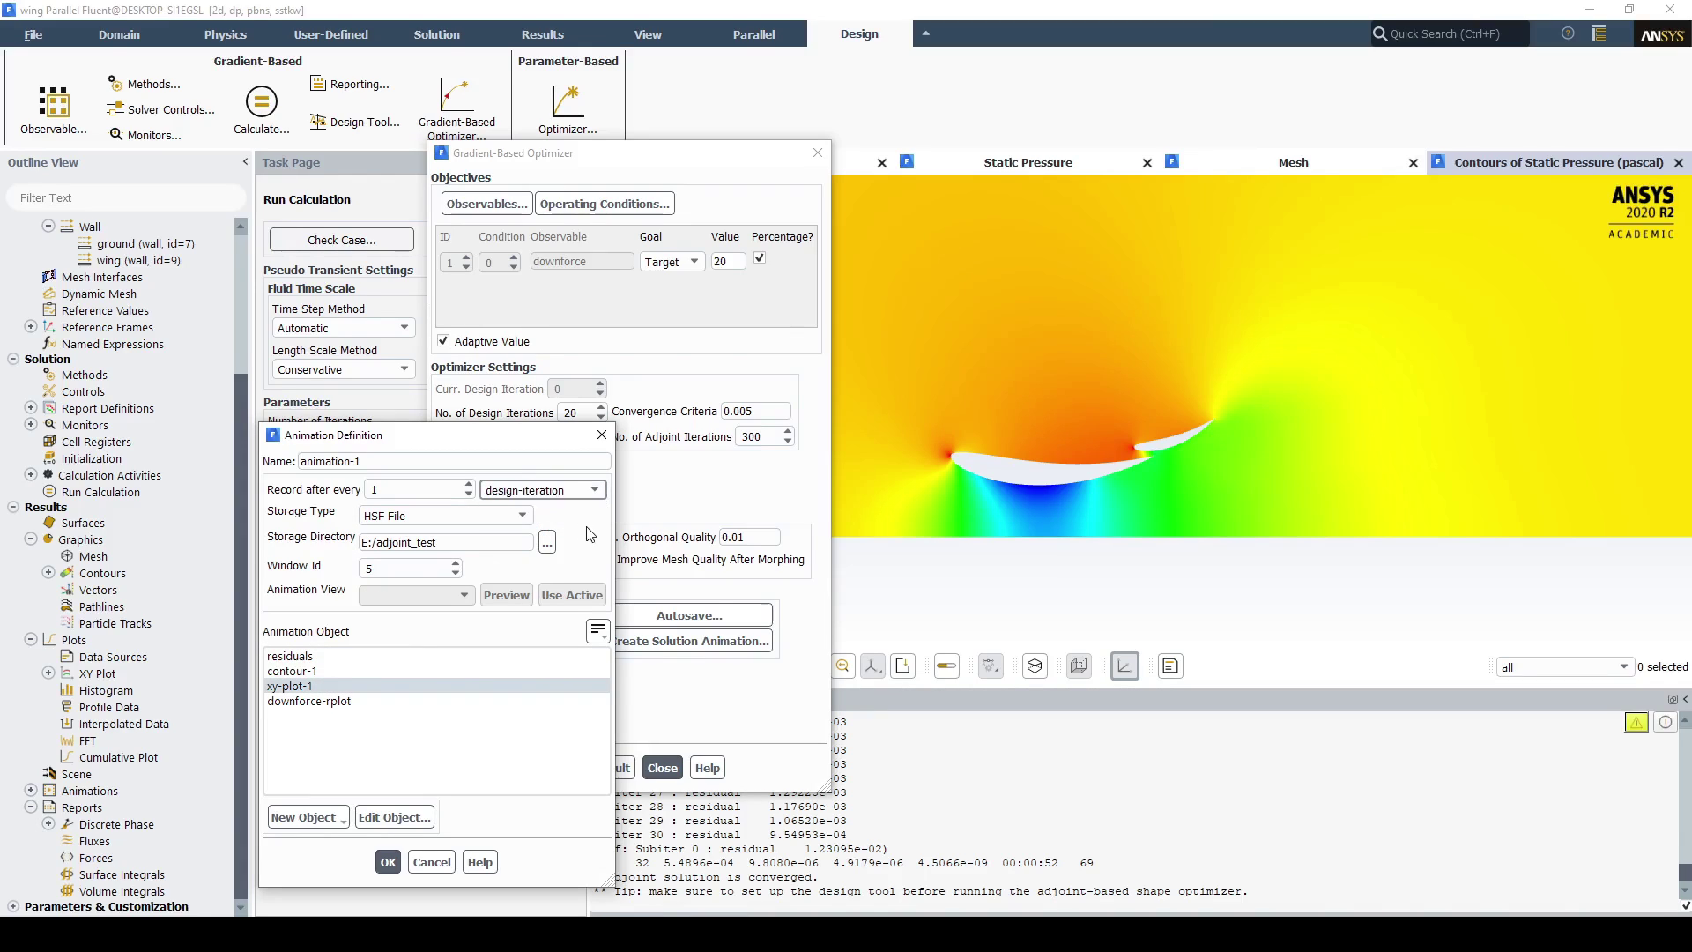
drag(361, 461, 273, 472)
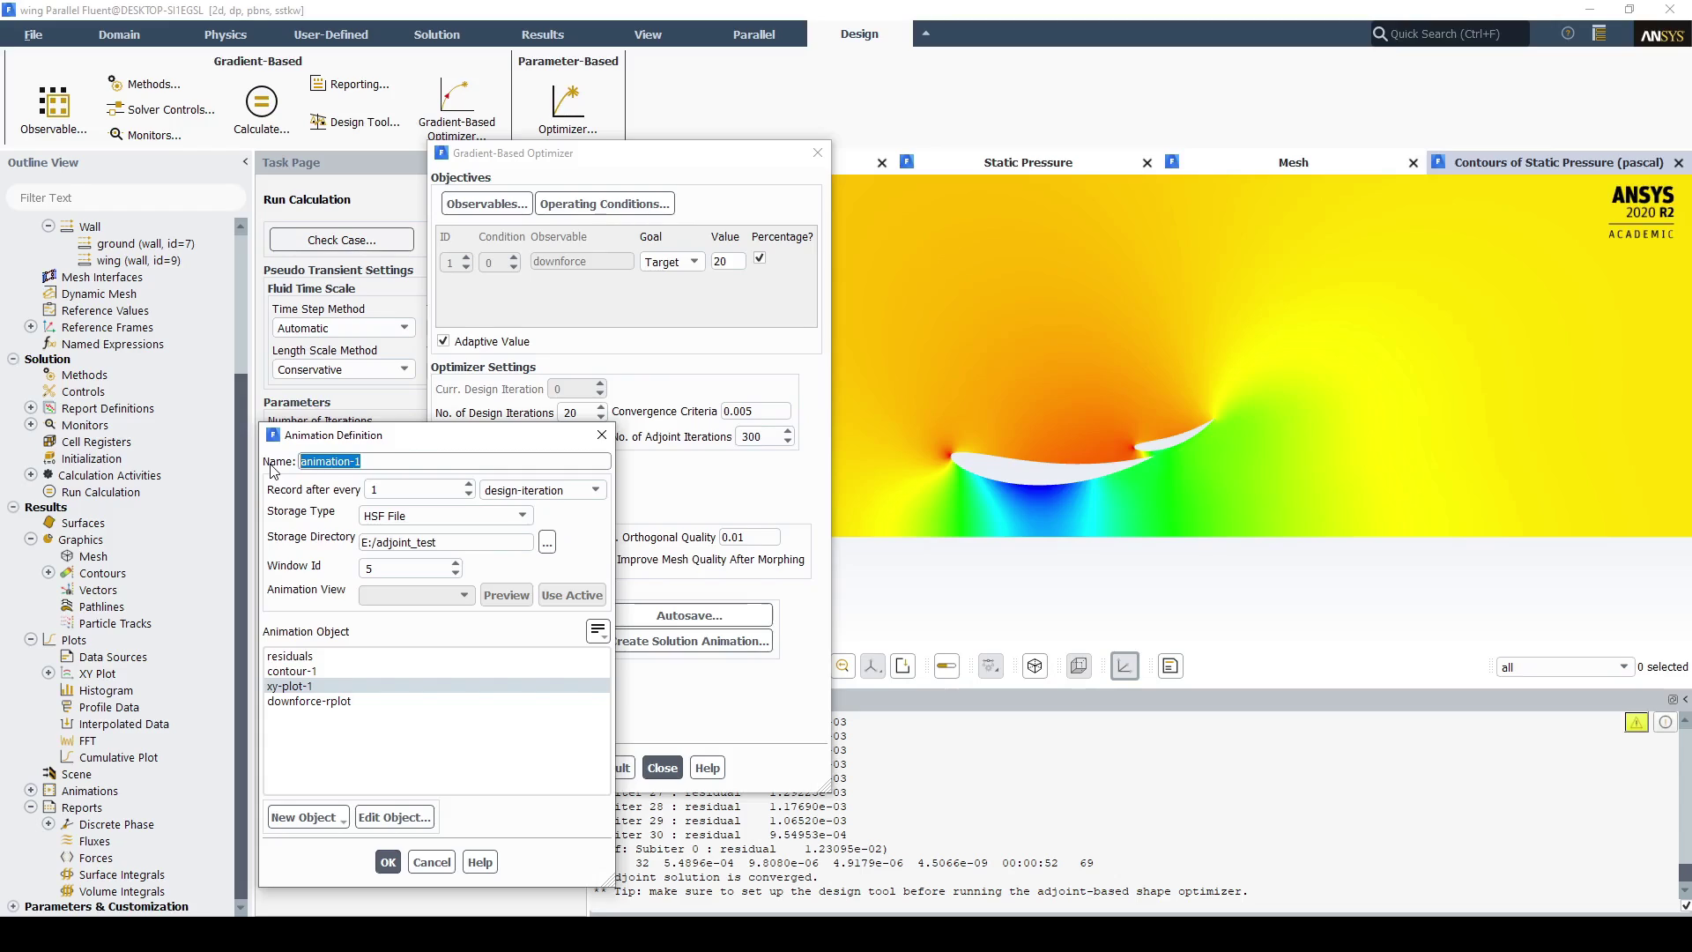
text(x-y)
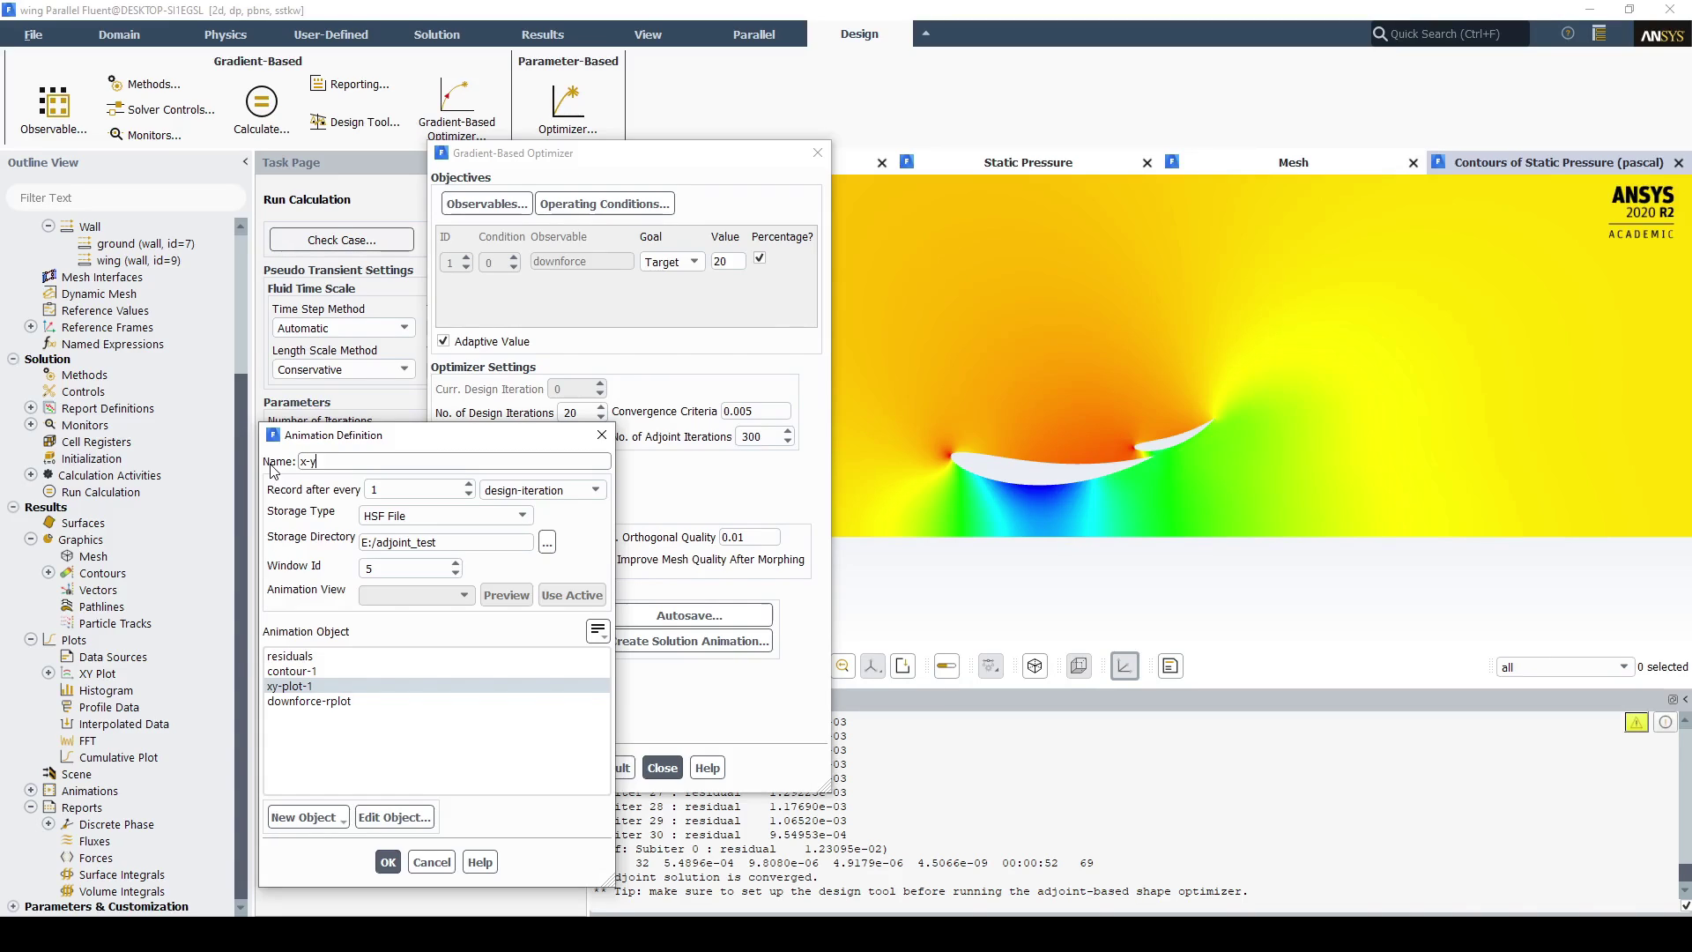
text(_anim)
text(imatio)
click(388, 862)
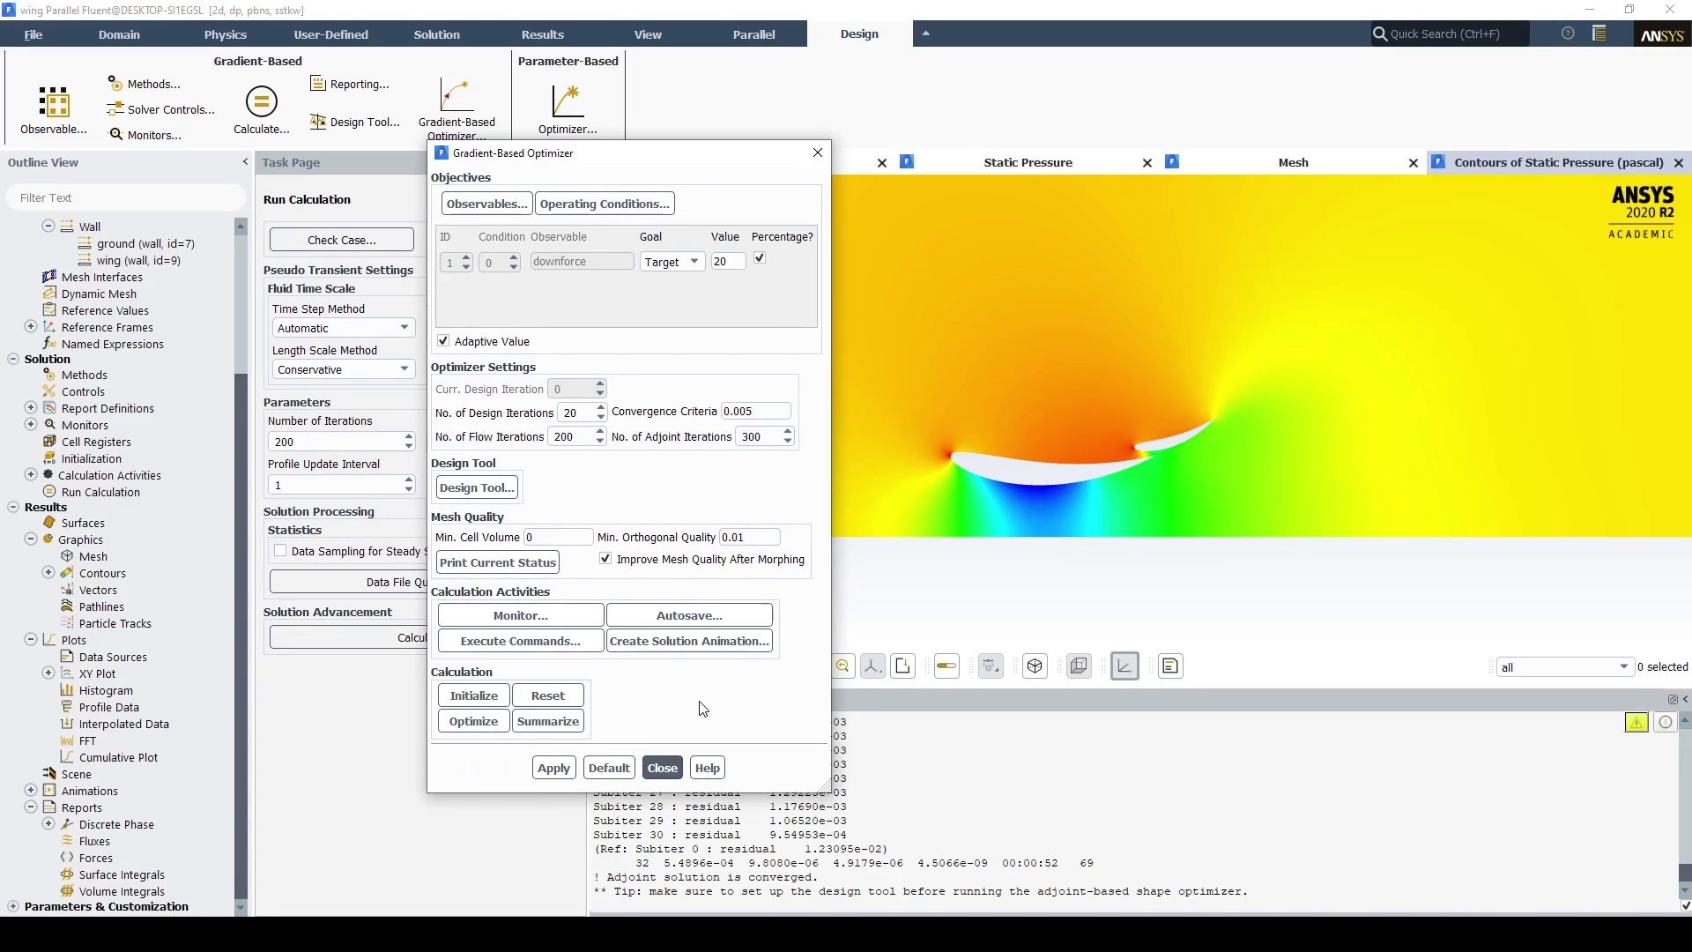
Step: Initialize the gradient-based optimizer and run the wing shape optimization
click(473, 695)
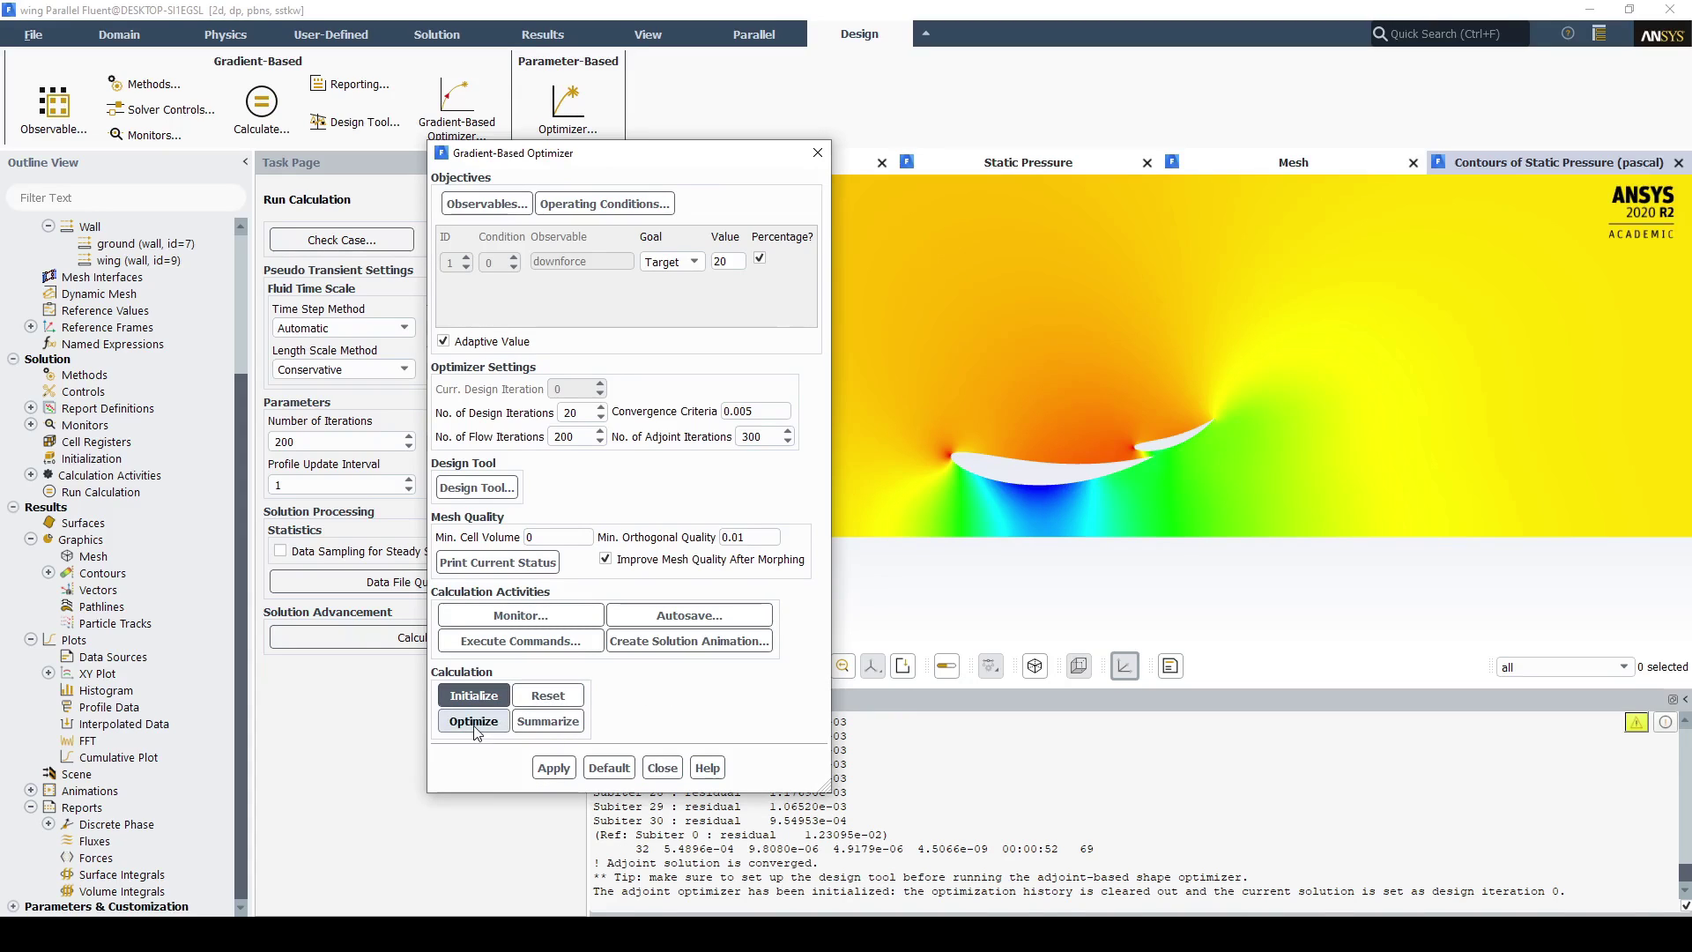
click(473, 723)
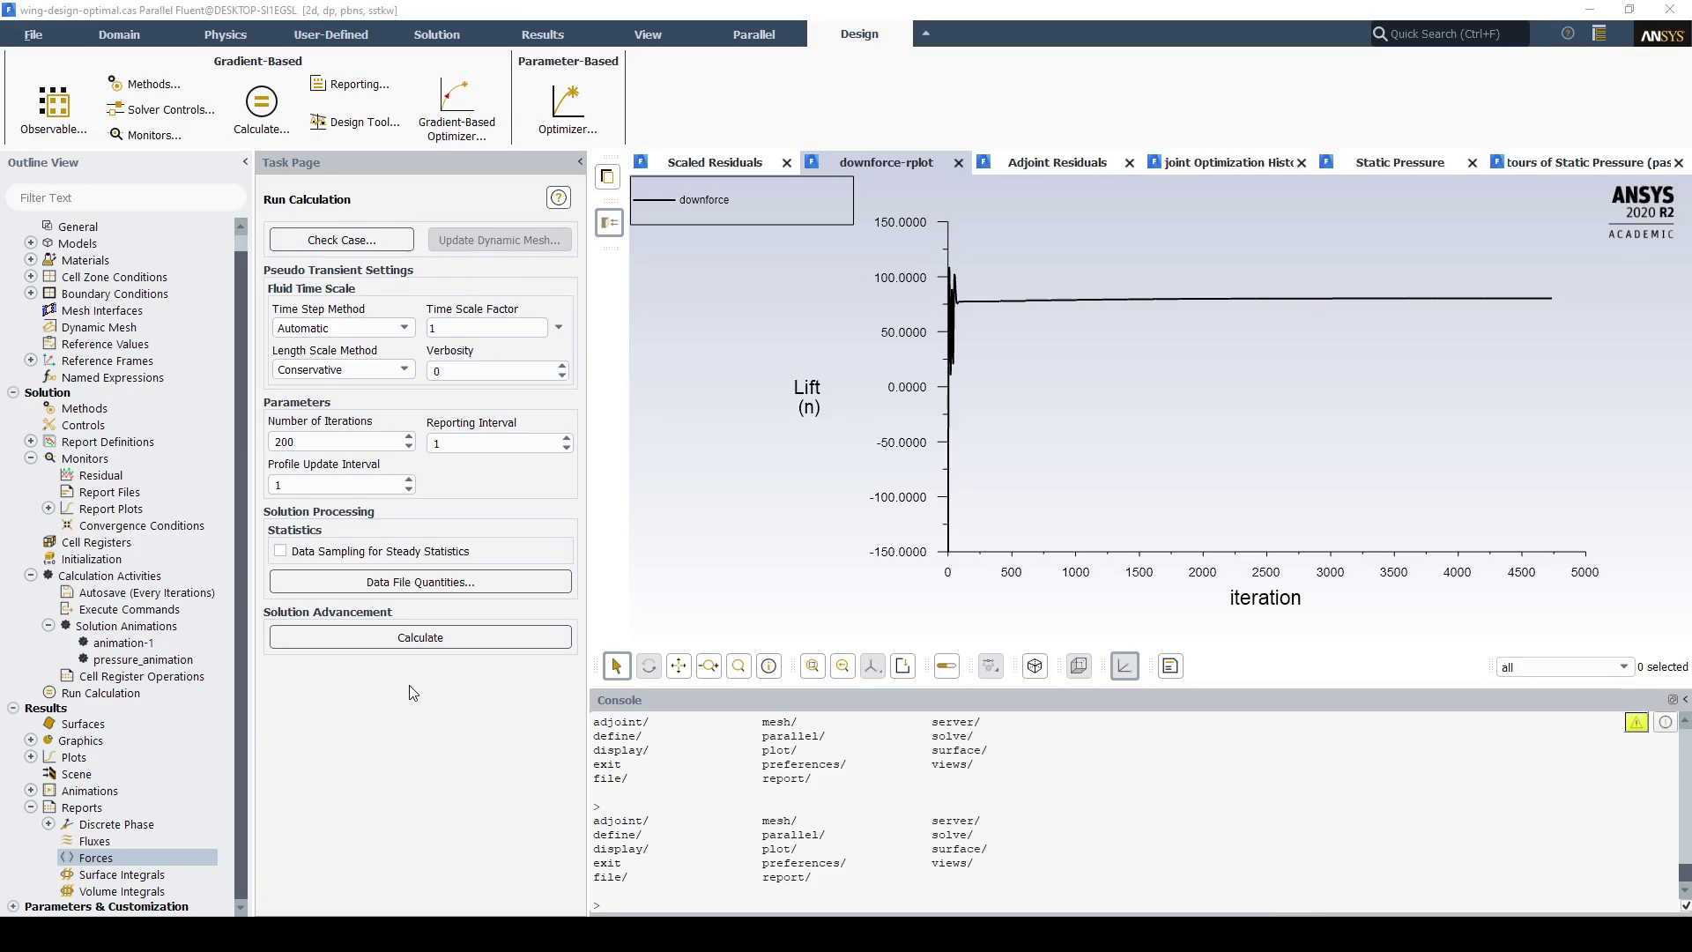
Step: Print the wing's force report along (0, -1, 0), showing a net 80.344442 N
right_click(185, 855)
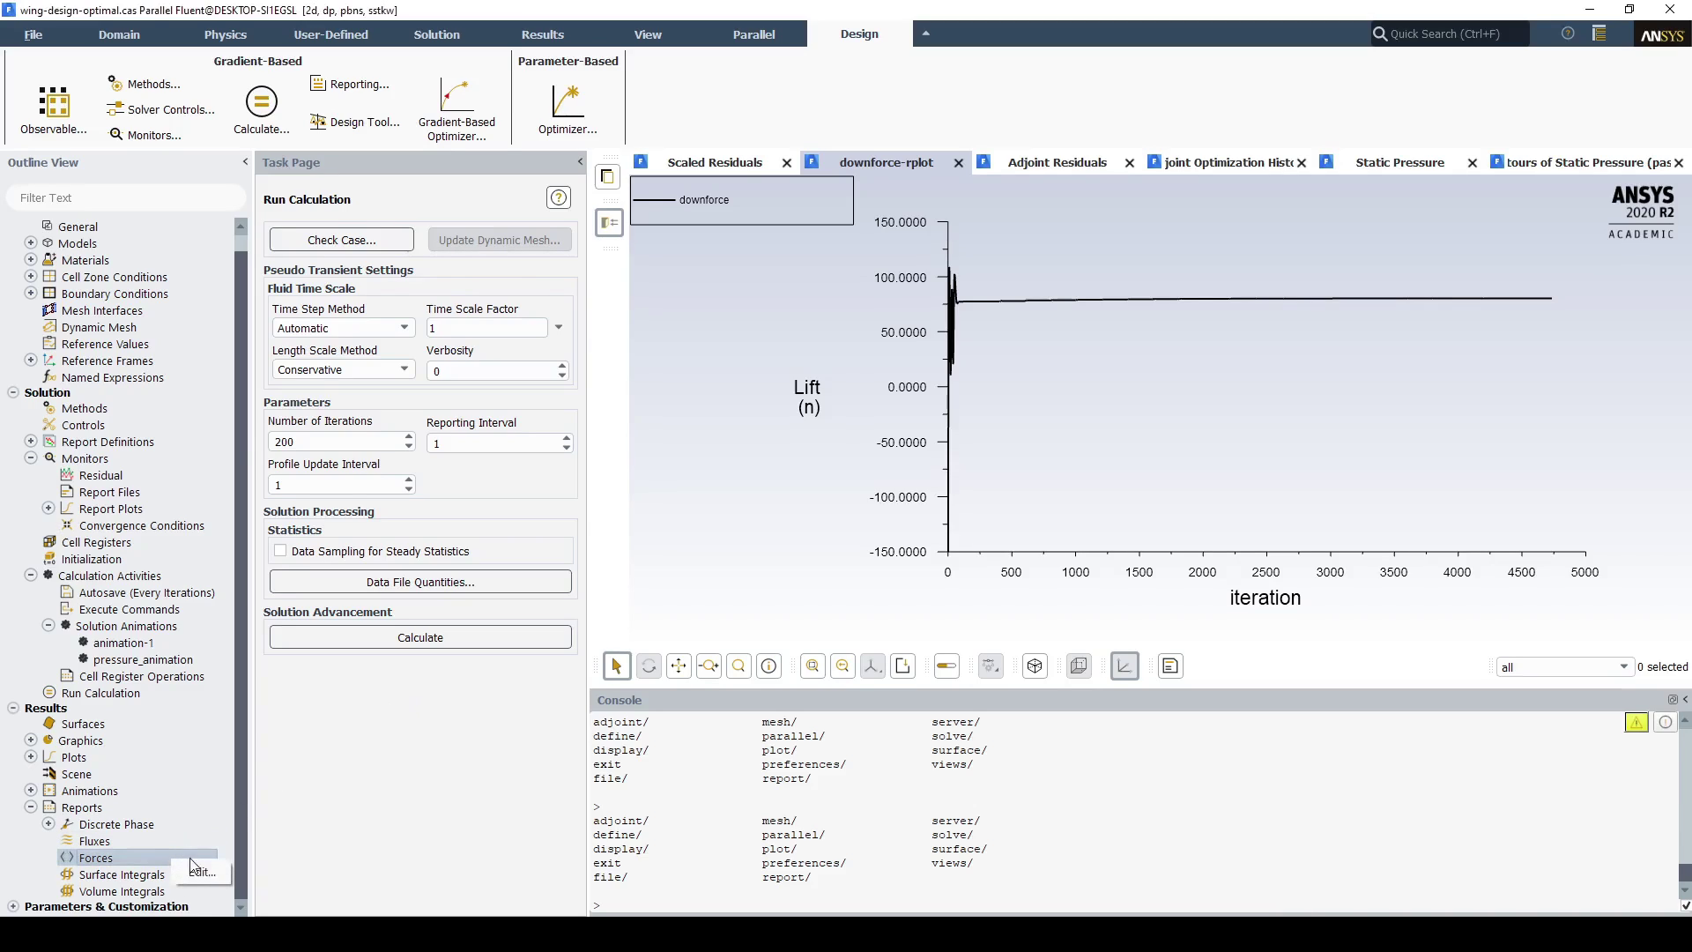
click(202, 872)
click(444, 500)
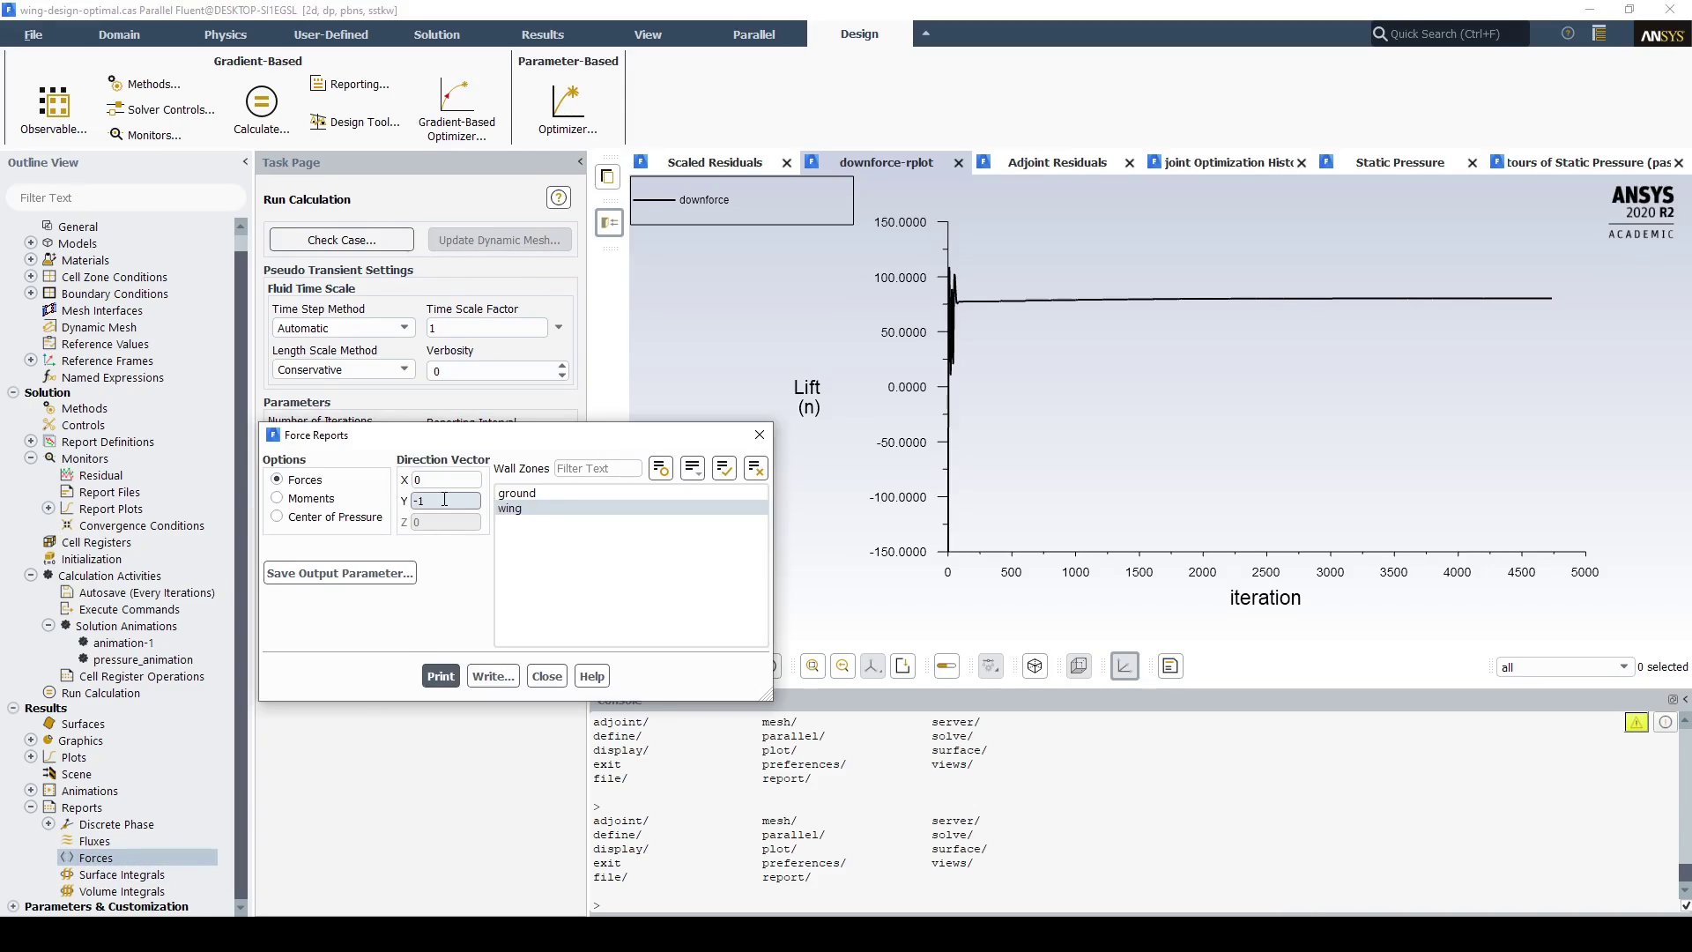
click(440, 676)
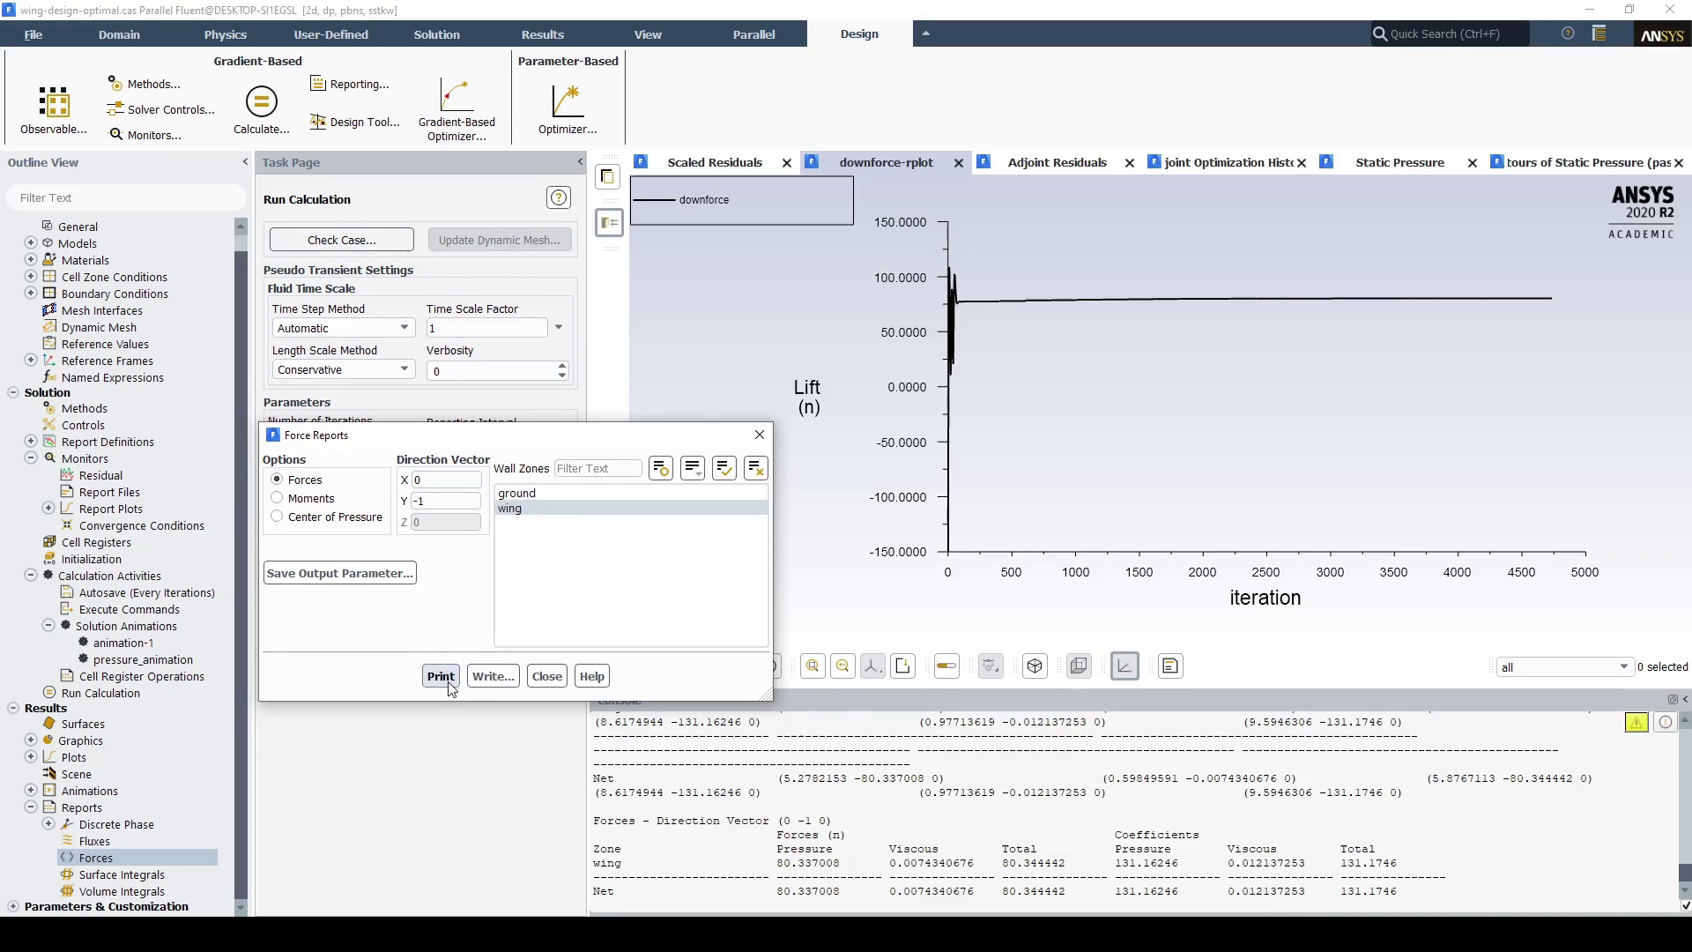
click(759, 434)
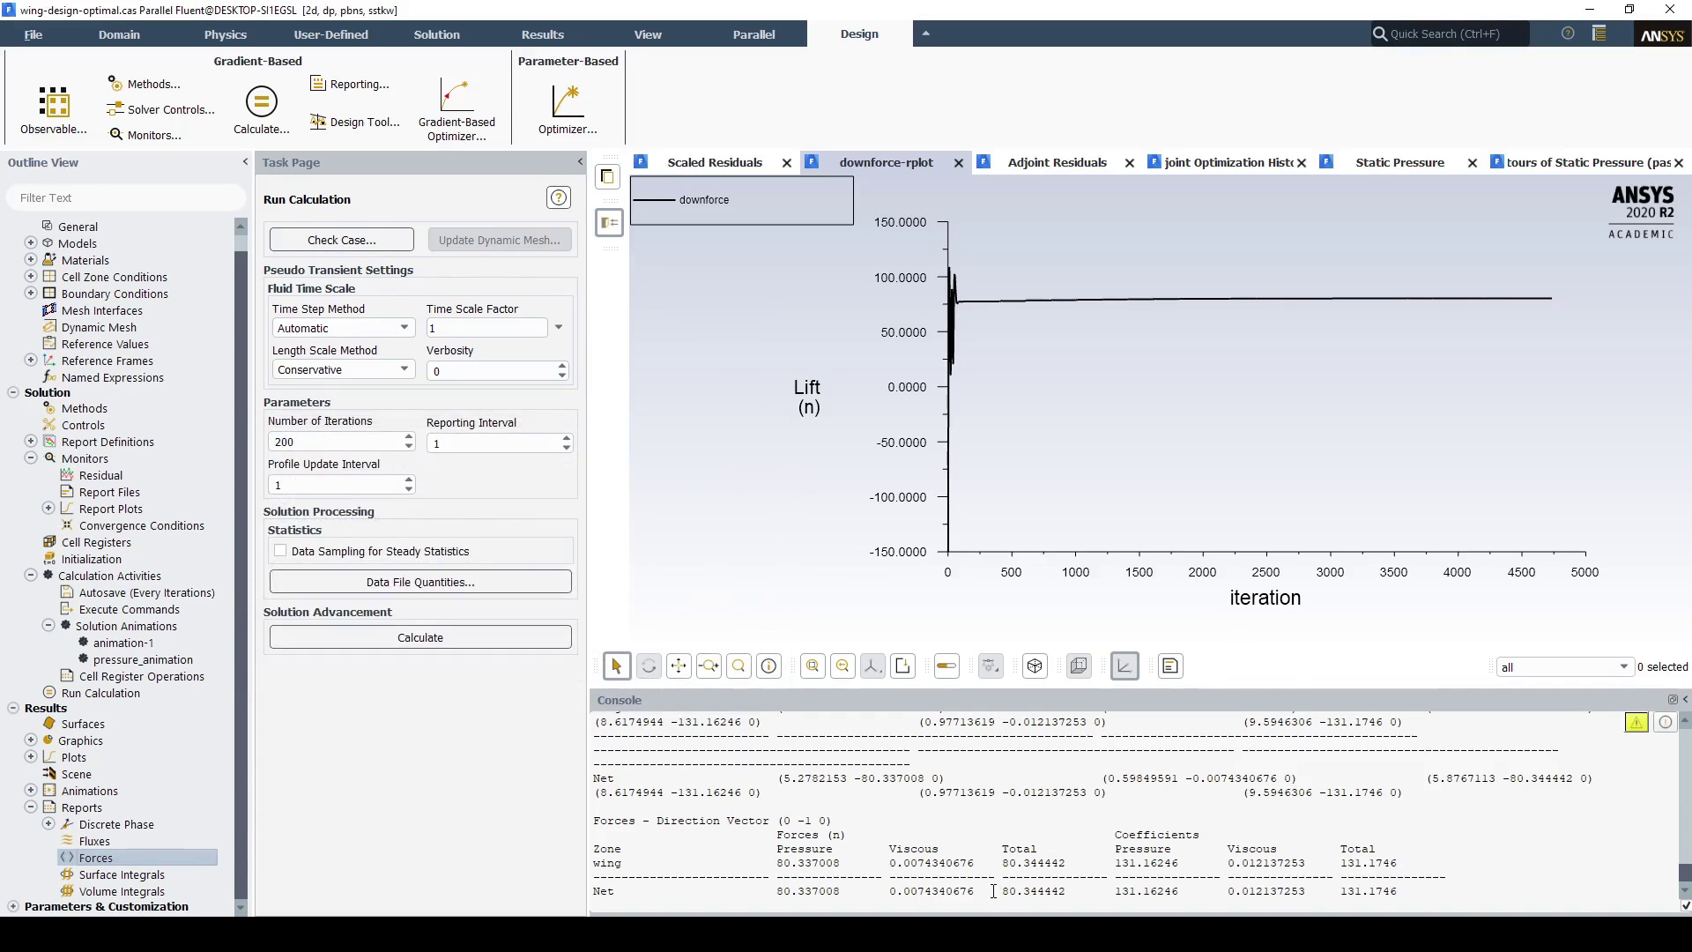
drag(1004, 891, 1029, 891)
click(404, 745)
Step: Play animation-1 in Solution Playback, then select the pressure_animation sequence
click(533, 37)
click(1121, 131)
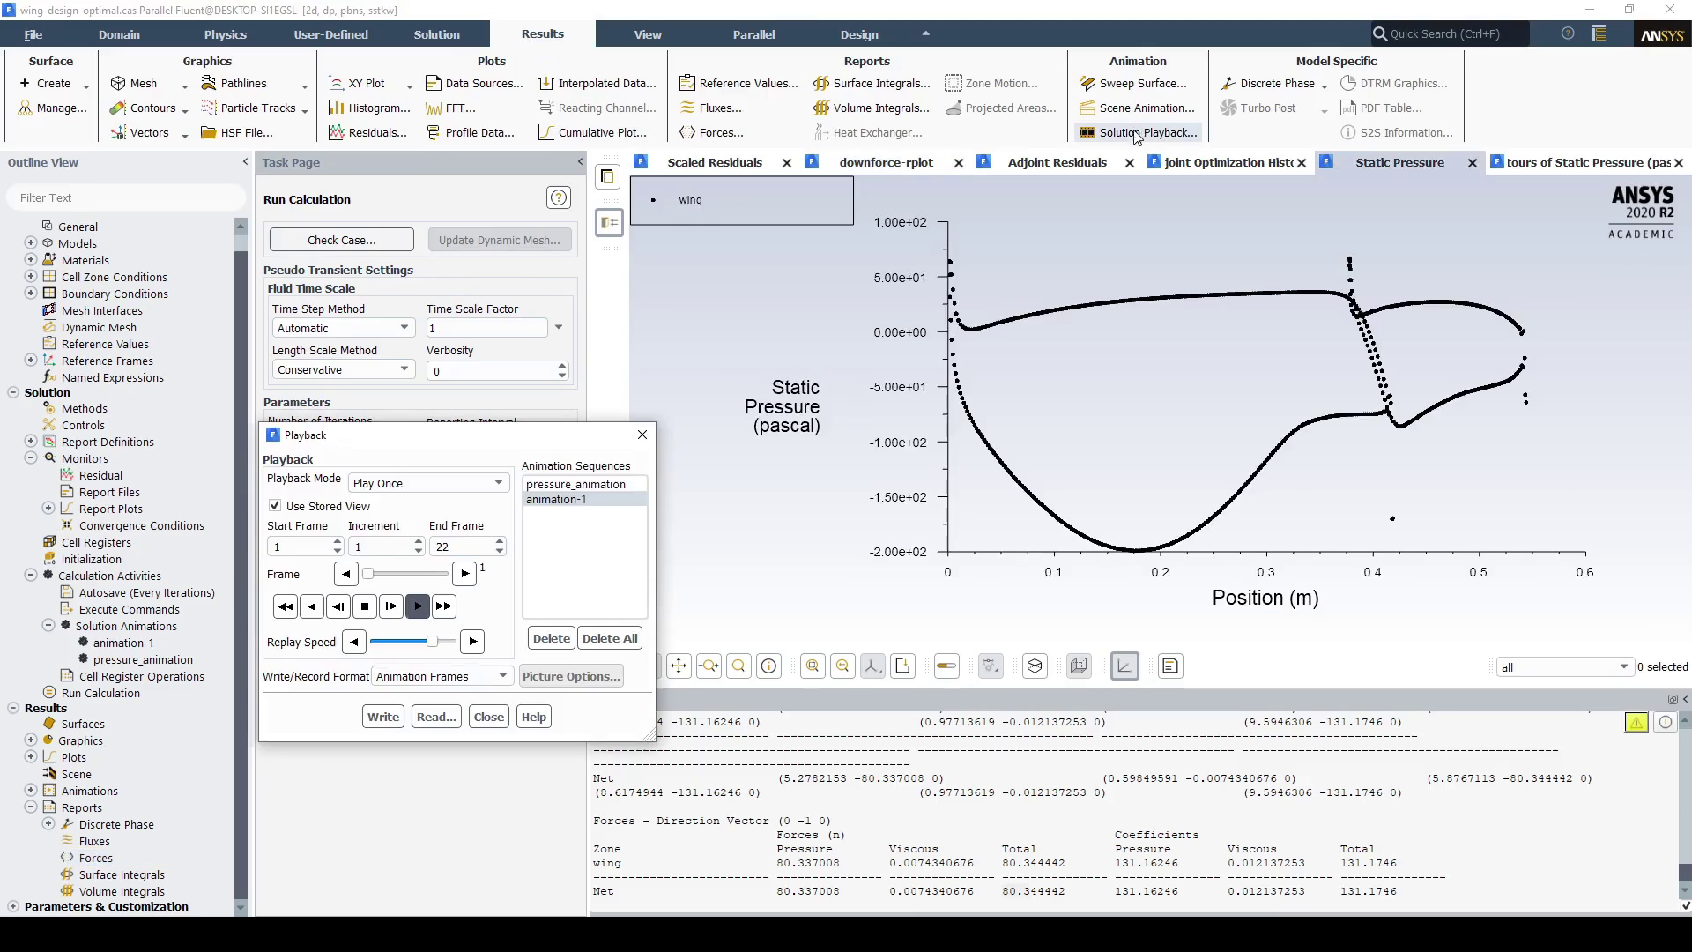
drag(555, 451, 571, 363)
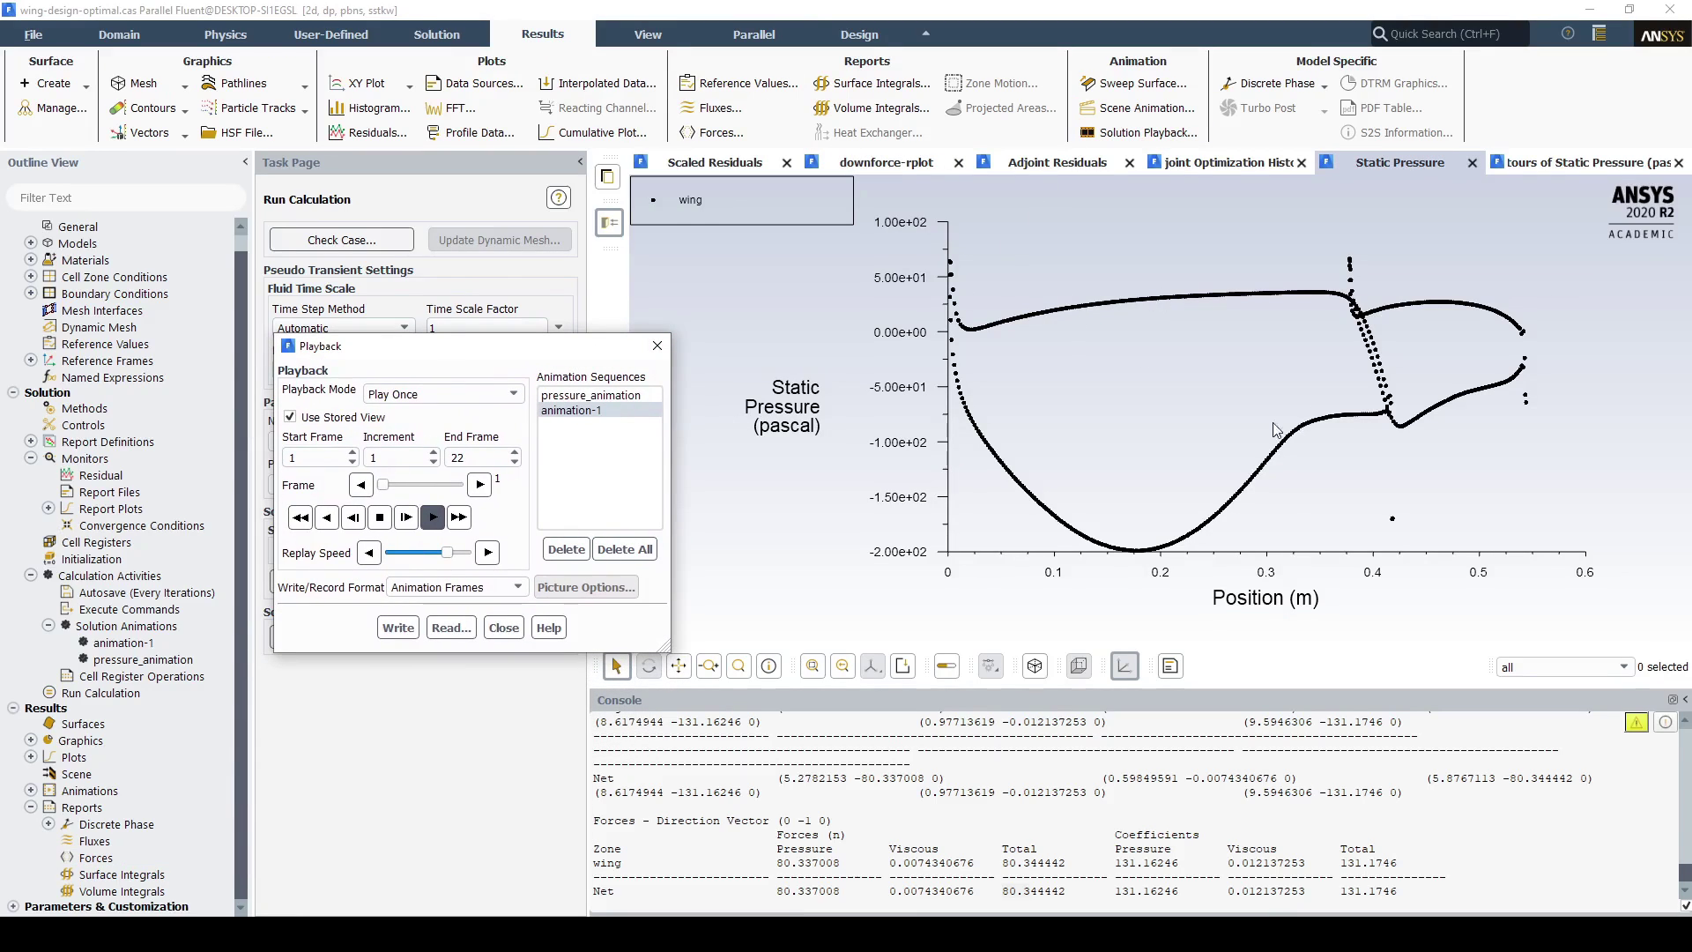
click(437, 522)
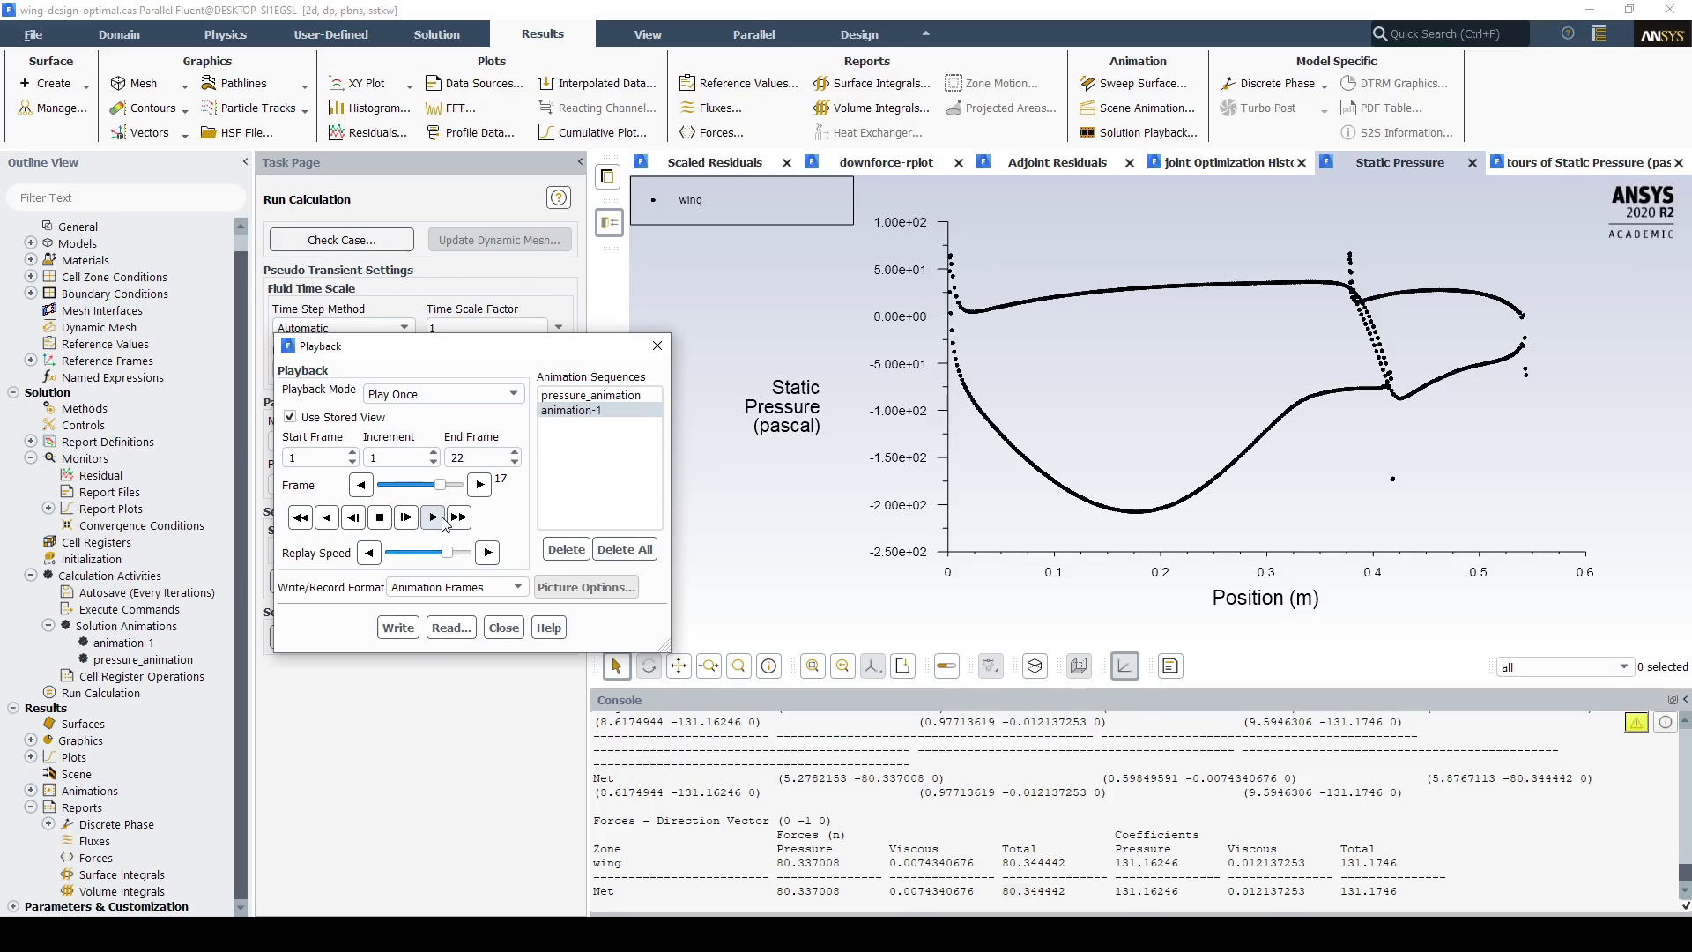
click(582, 395)
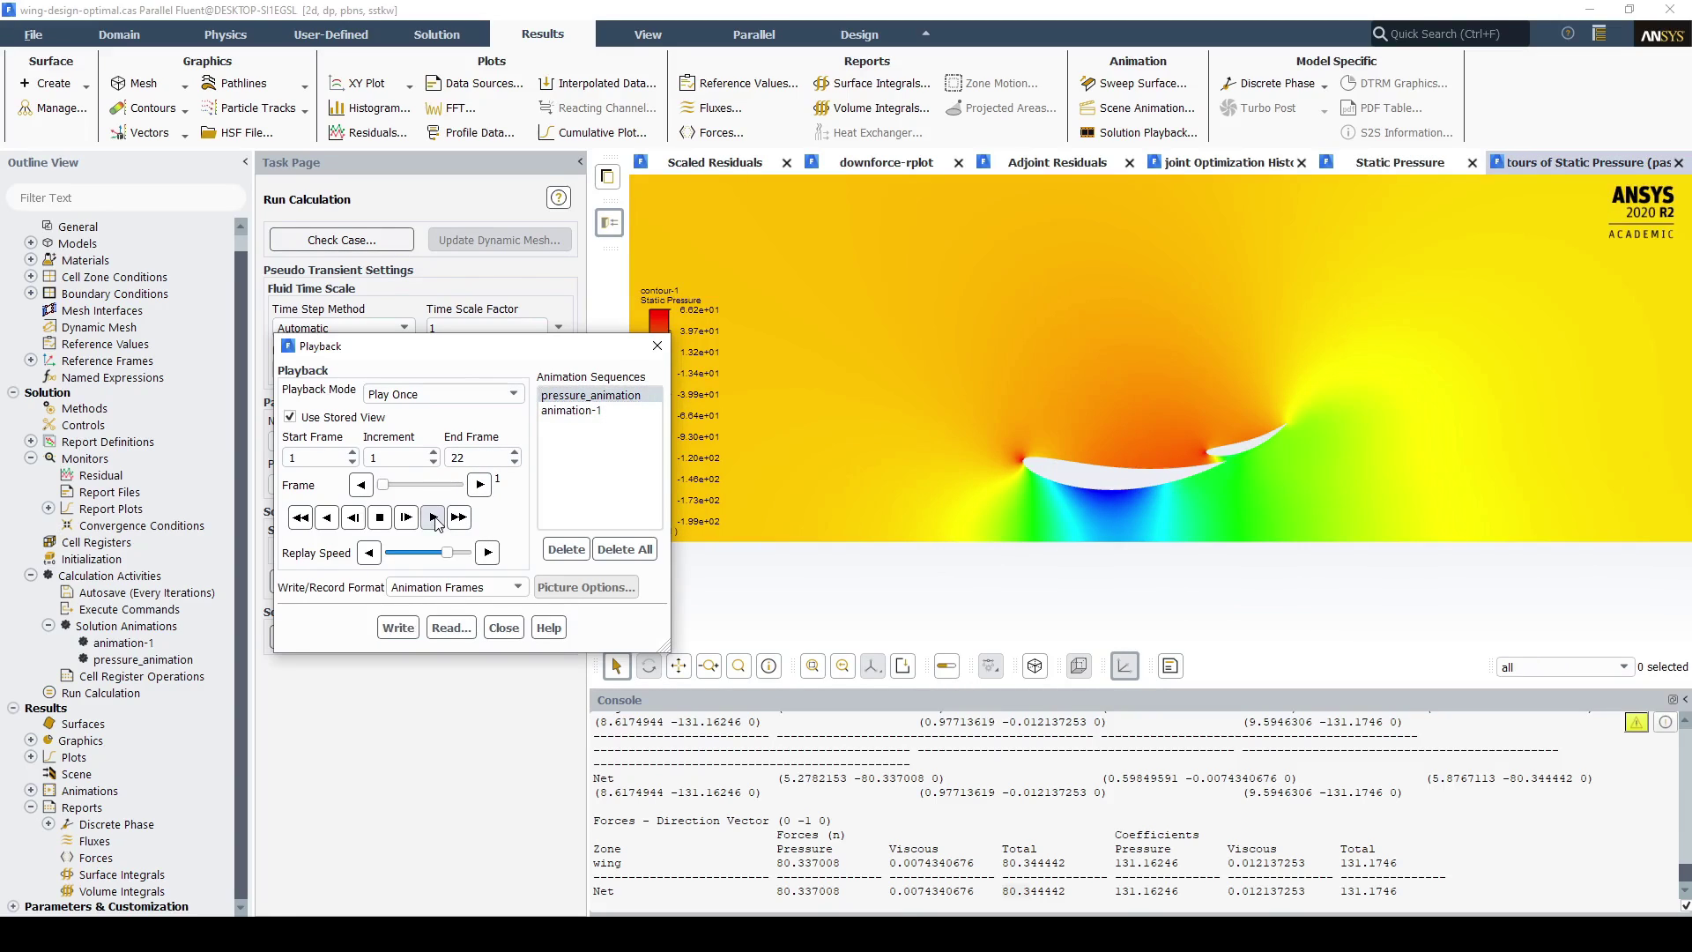